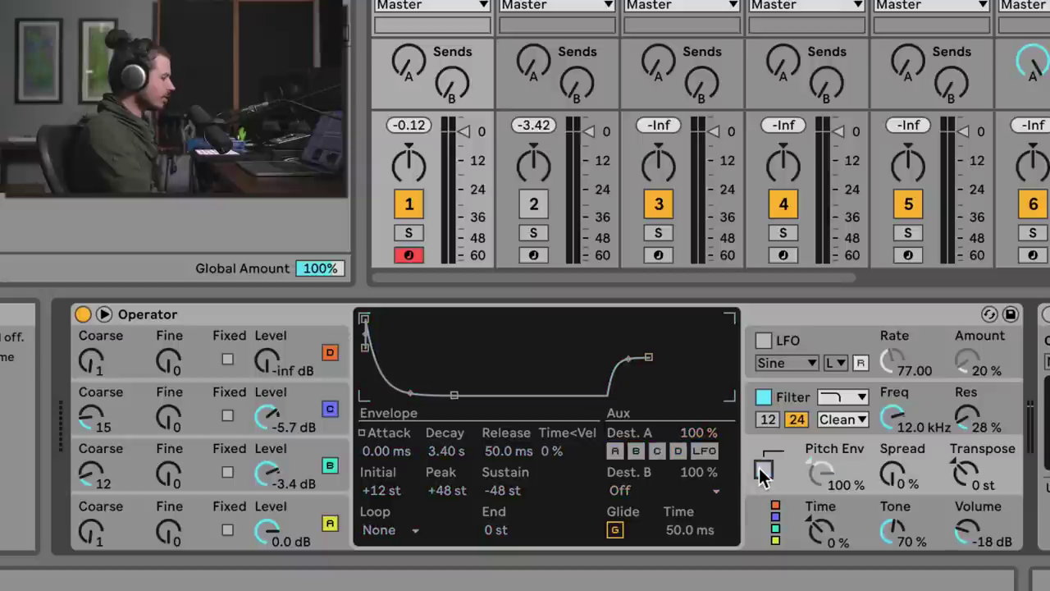
Step: Enable Operator's pitch envelope with its amount at 100 % and shorten the envelope decay to 3.02 s
{"action": "left_click", "coordinate": [763, 470]}
{"action": "left_click", "coordinate": [763, 470]}
{"action": "left_click", "coordinate": [763, 470]}
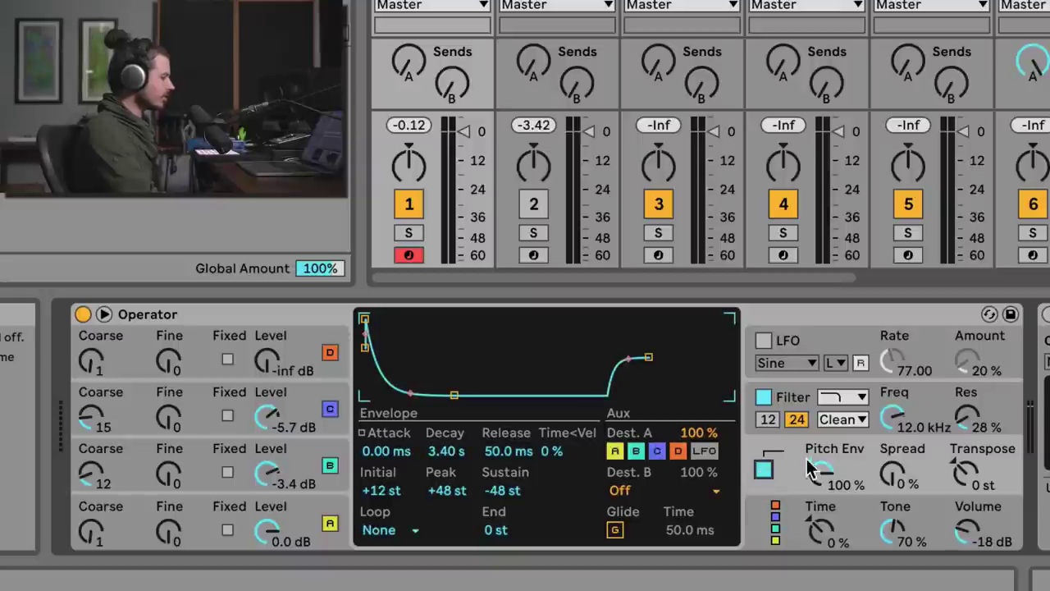
{"action": "left_click_drag", "start_coordinate": [816, 471], "coordinate": [821, 566]}
{"action": "left_click_drag", "start_coordinate": [818, 473], "coordinate": [818, 451]}
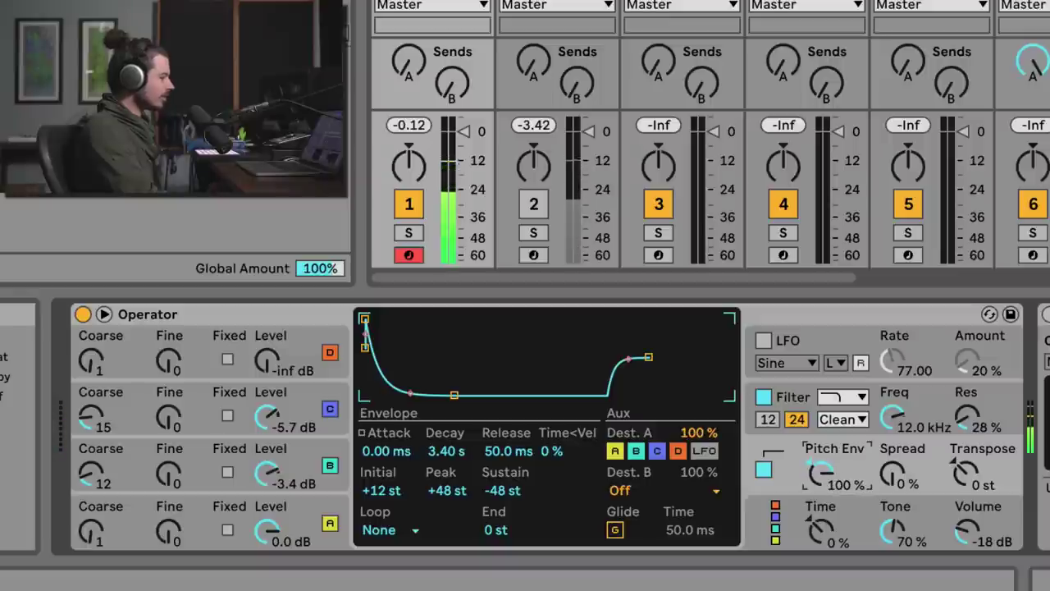
{"action": "mouse_move", "coordinate": [453, 395]}
{"action": "left_mouse_down"}
{"action": "mouse_move", "coordinate": [455, 384]}
{"action": "mouse_move", "coordinate": [455, 394]}
{"action": "left_mouse_up"}
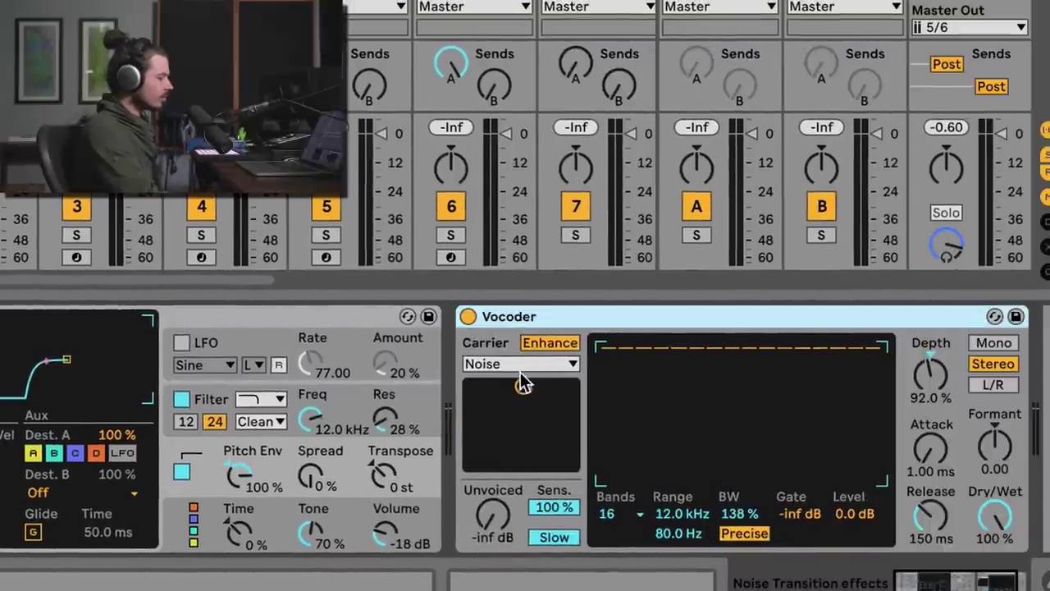
Step: Review the carrier options of the Vocoder, leaving it on Noise
{"action": "left_click", "coordinate": [522, 365]}
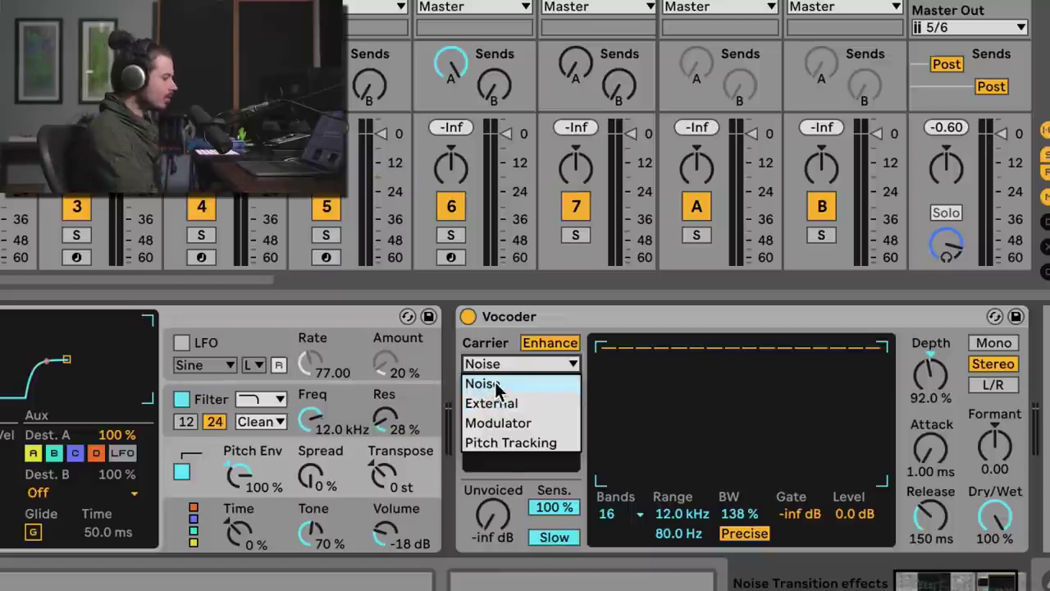
{"action": "left_click", "coordinate": [496, 389]}
{"action": "left_click", "coordinate": [506, 363]}
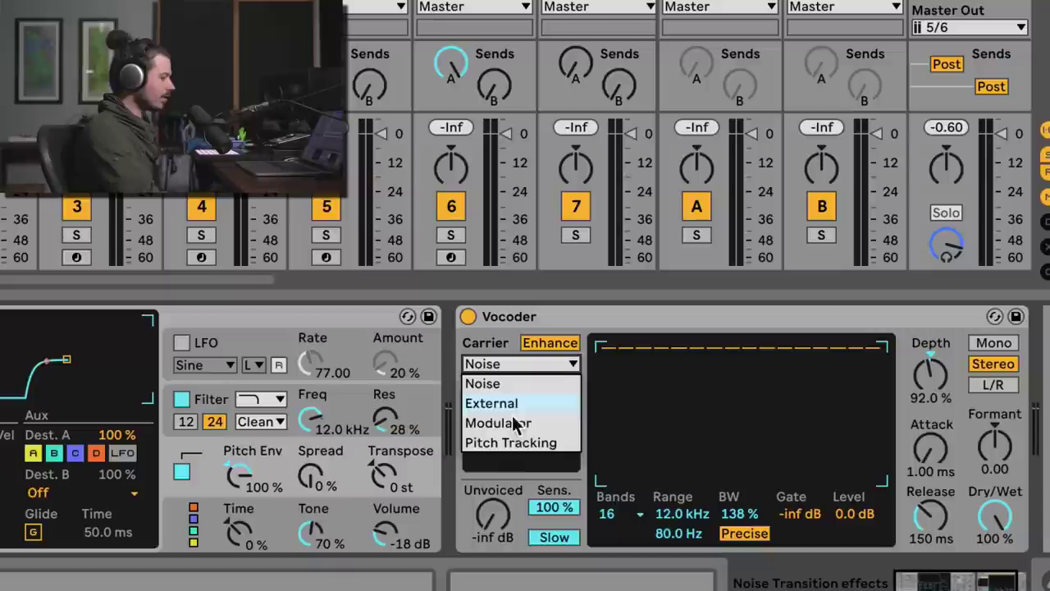
{"action": "left_click", "coordinate": [496, 362]}
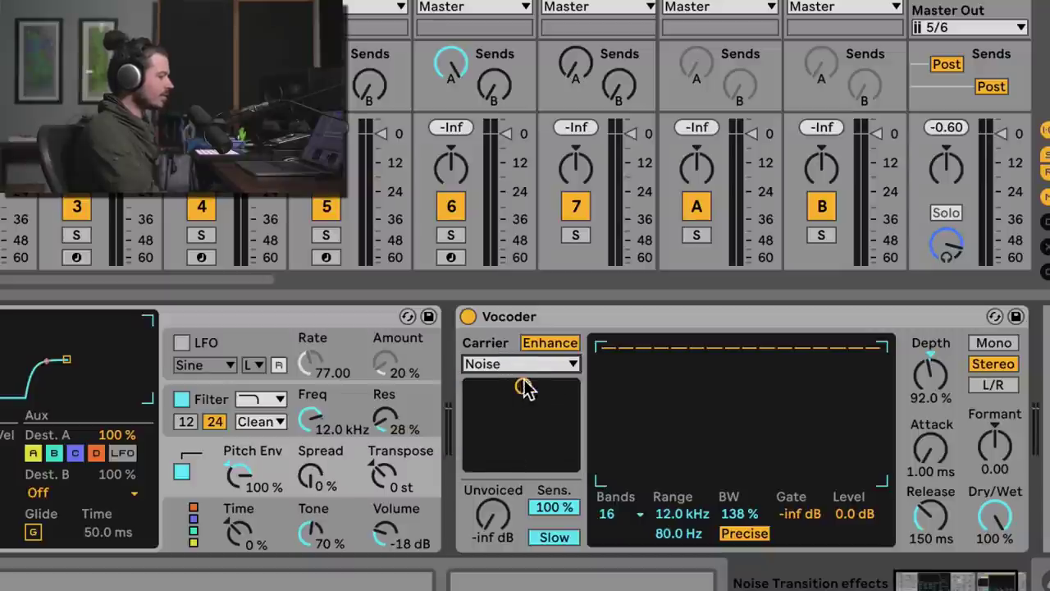
Step: Audition different corners of the Vocoder's noise pad while playing the sound, finishing with the point in the pad's upper-right corner
{"action": "left_click_drag", "start_coordinate": [523, 384], "coordinate": [539, 401]}
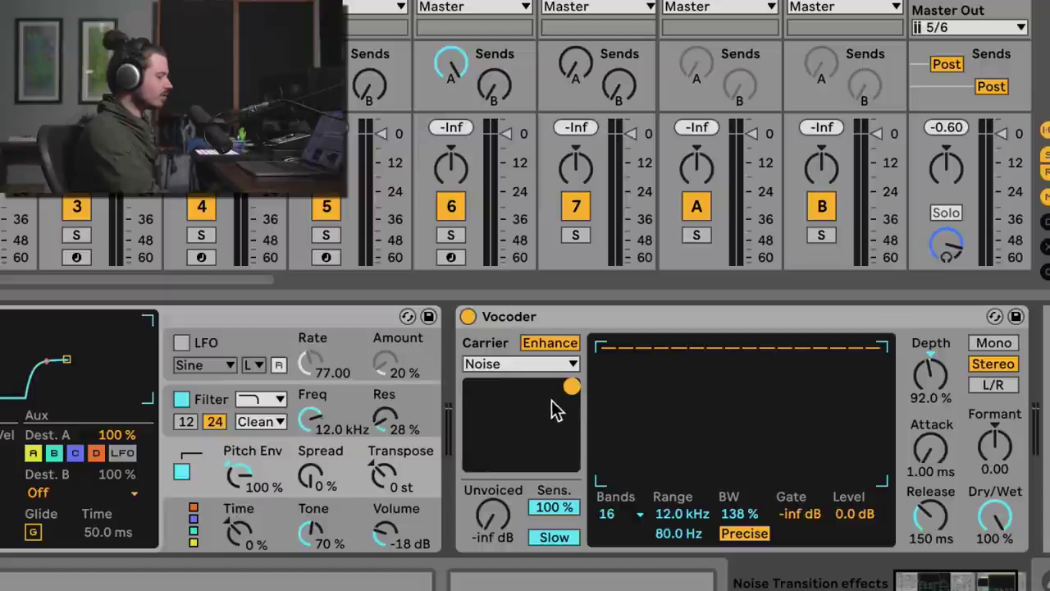
{"action": "key", "text": "space"}
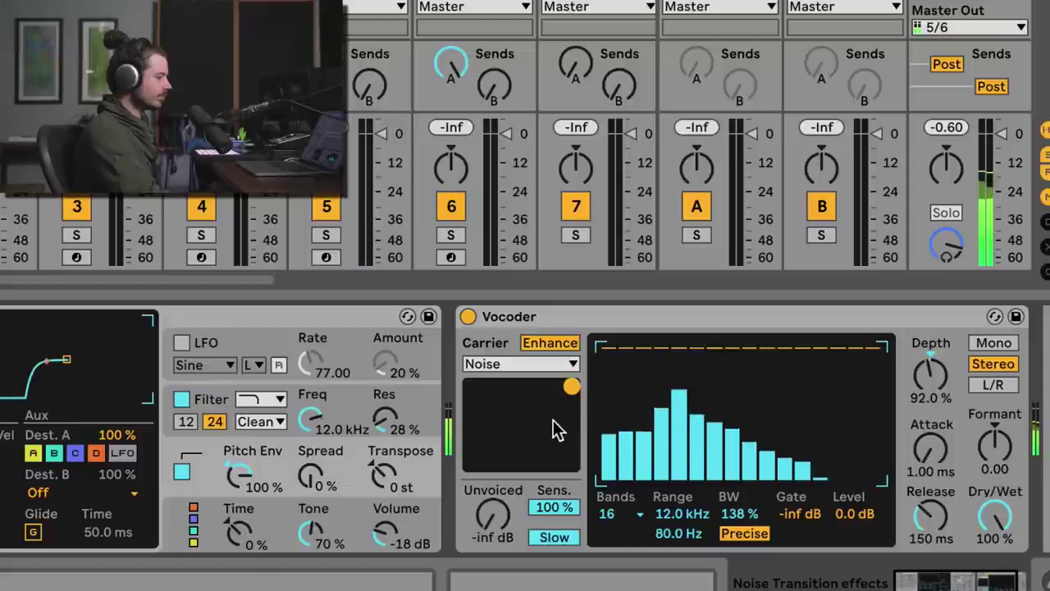
{"action": "left_click_drag", "start_coordinate": [556, 428], "coordinate": [481, 385]}
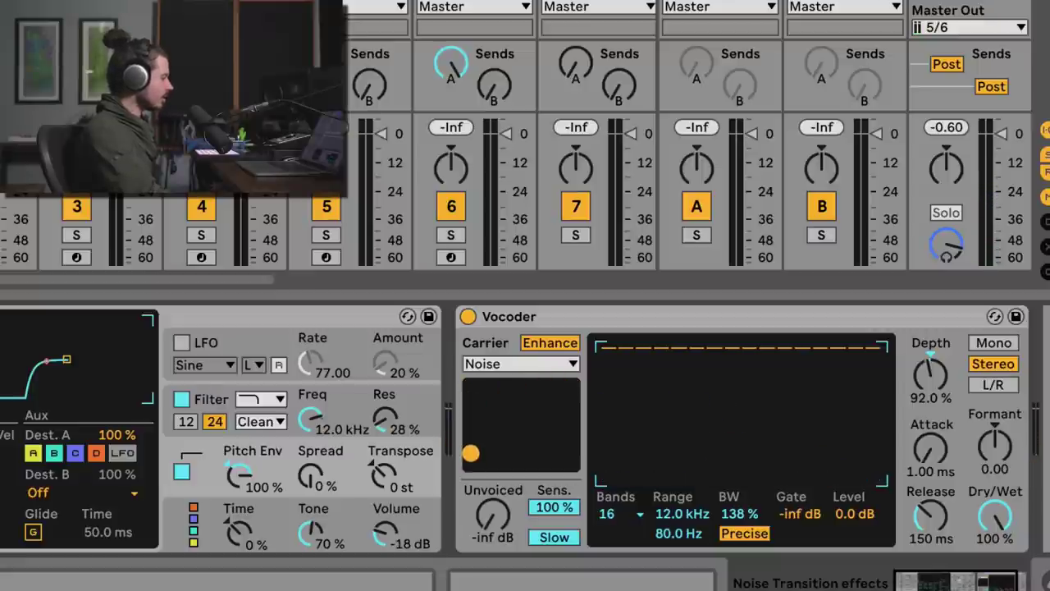
{"action": "left_click_drag", "start_coordinate": [470, 388], "coordinate": [472, 386]}
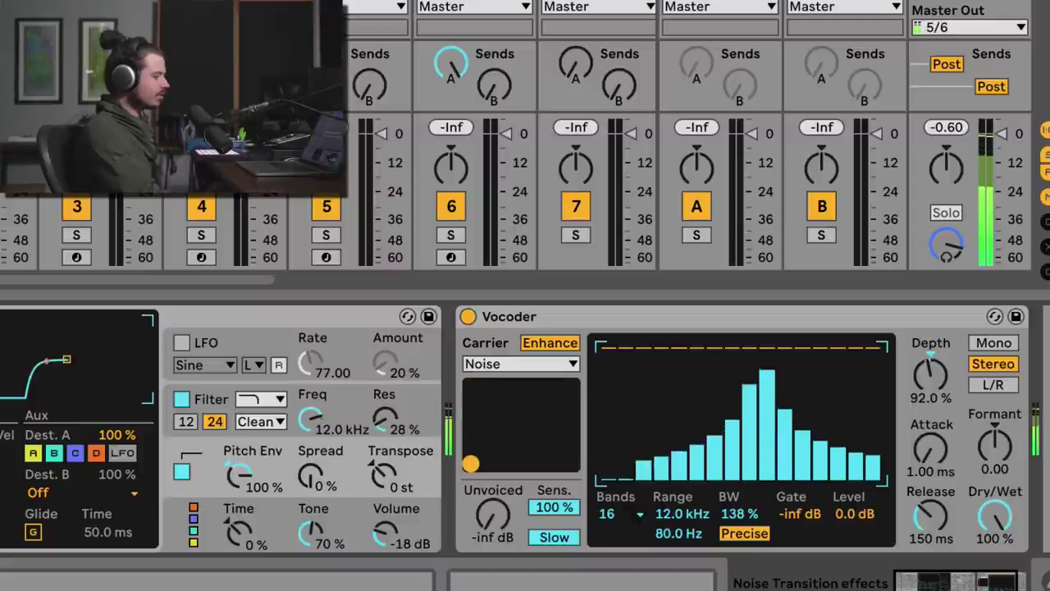
{"action": "left_click_drag", "start_coordinate": [470, 463], "coordinate": [470, 387]}
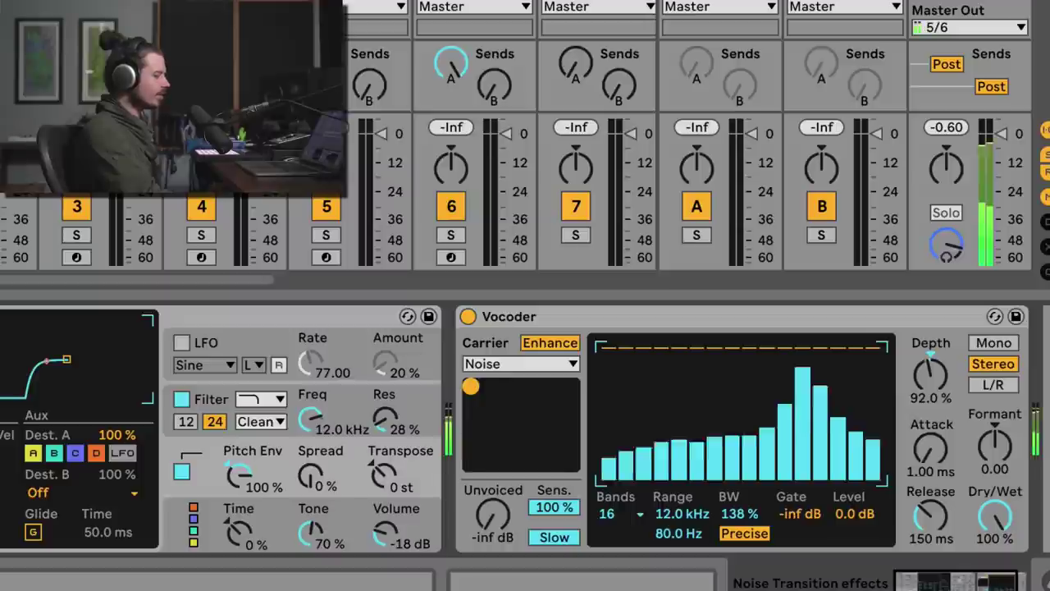
{"action": "left_click_drag", "start_coordinate": [470, 386], "coordinate": [570, 385]}
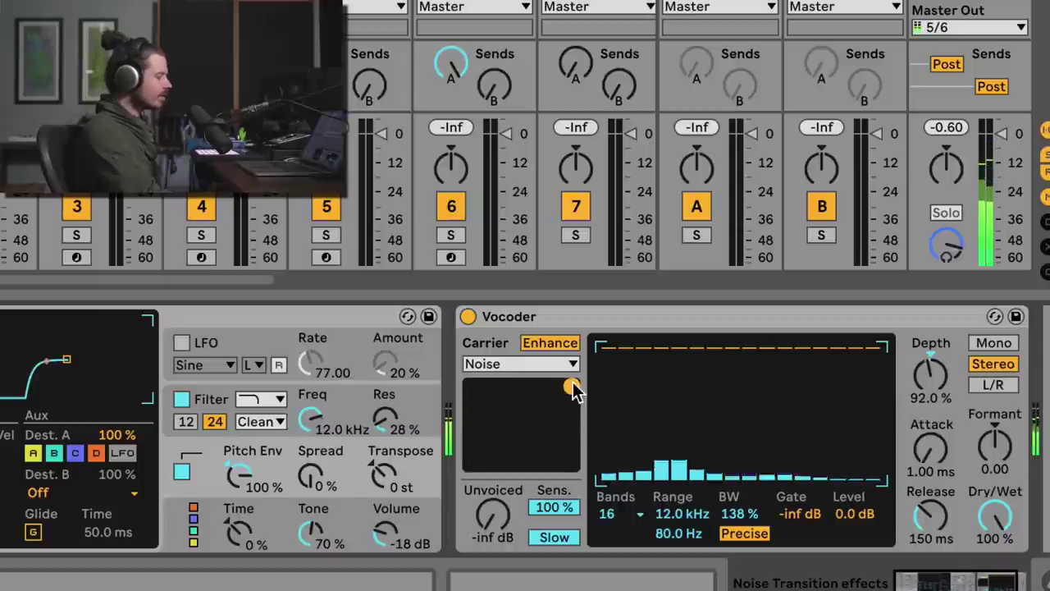
Step: Delete the adjusted Vocoder and put a Vocoder with default settings after Operator
{"action": "left_click", "coordinate": [587, 315]}
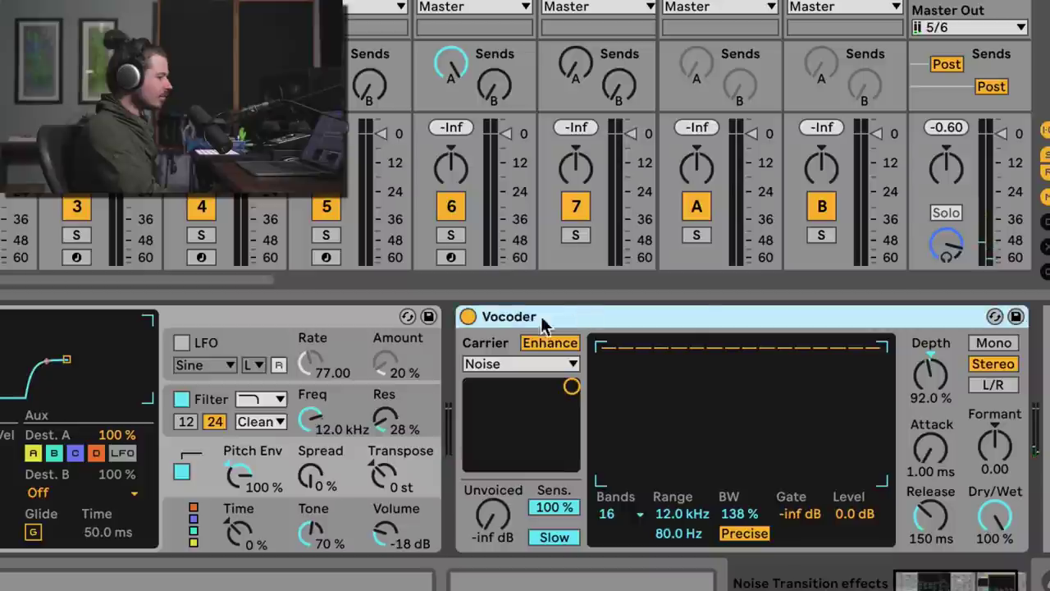
{"action": "right_click", "coordinate": [570, 318]}
{"action": "left_click", "coordinate": [574, 449]}
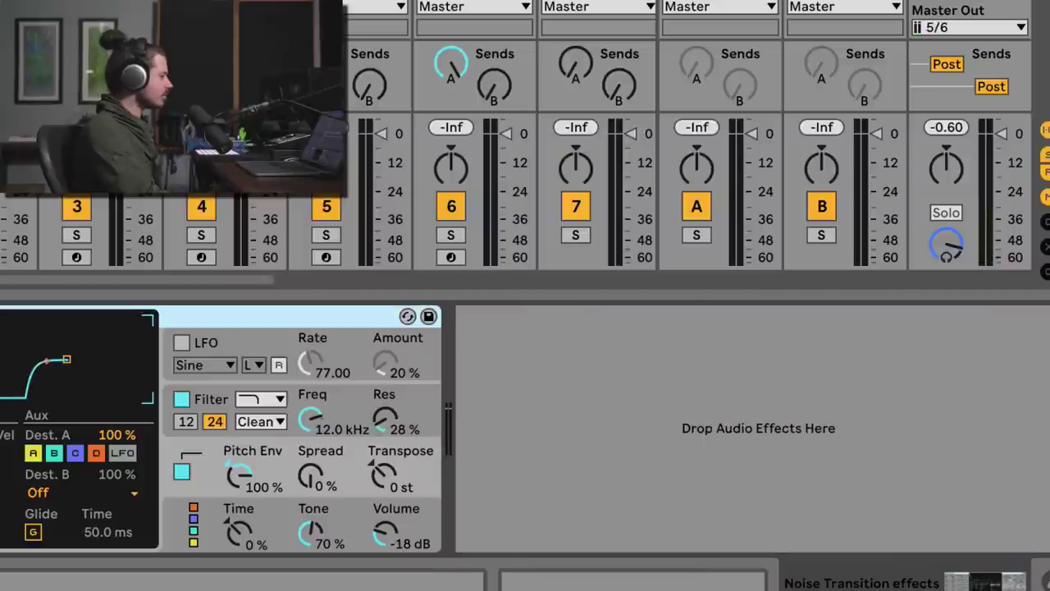
{"action": "key", "text": "ctrl+z"}
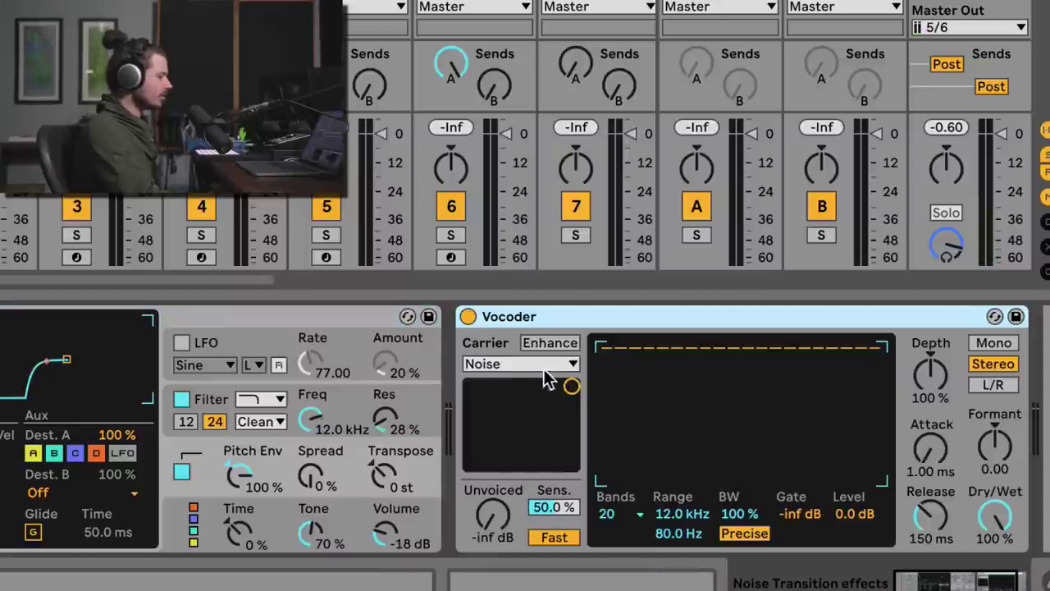
Step: Play the sound through the default Vocoder and turn on Enhance
{"action": "scroll", "coordinate": [513, 374], "scroll_direction": "right", "scroll_amount": 2}
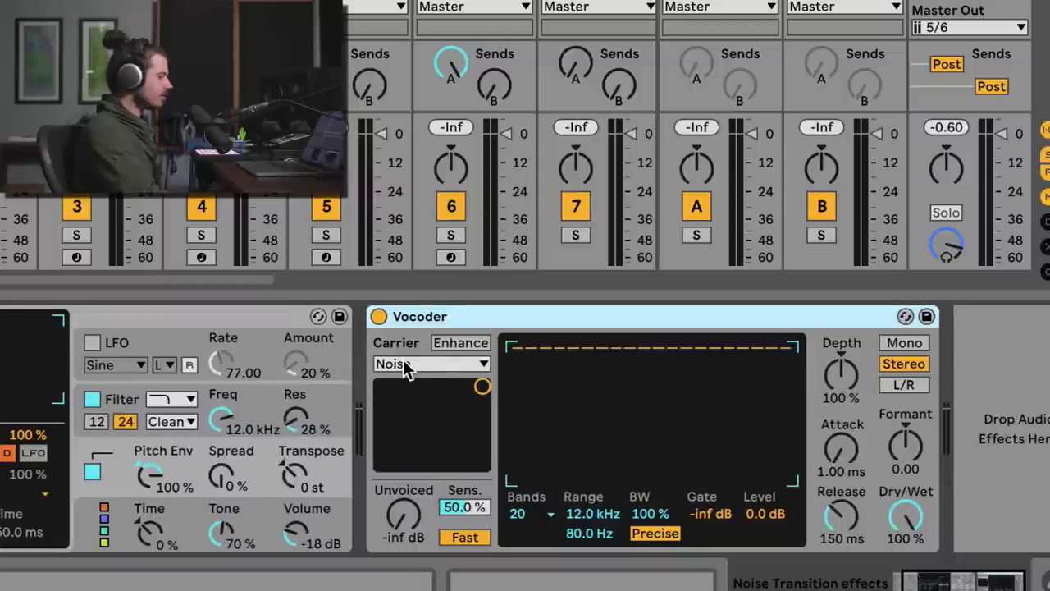
{"action": "key", "text": "space"}
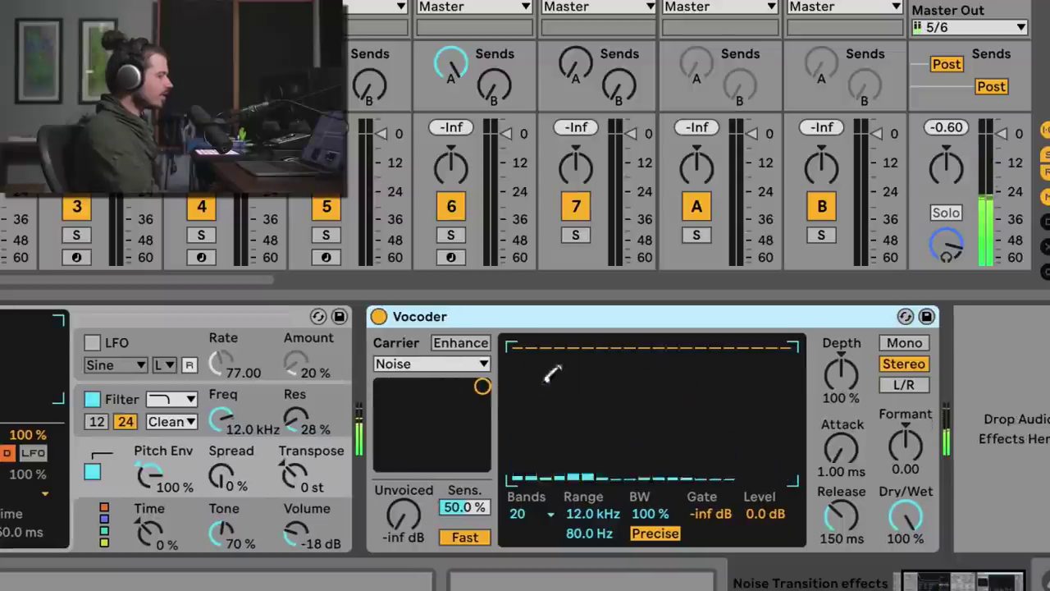
{"action": "left_click", "coordinate": [446, 341]}
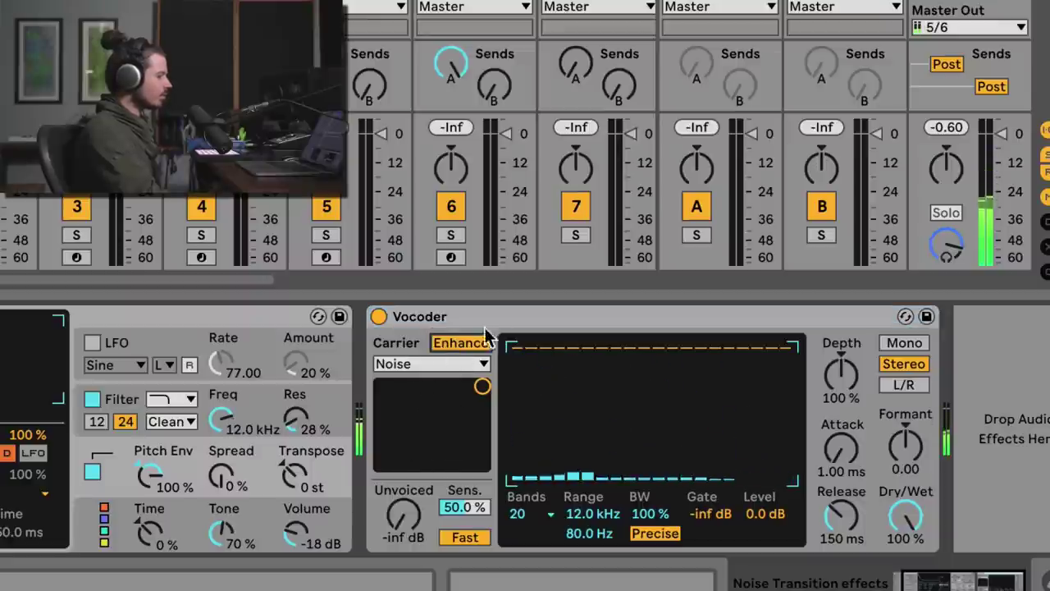
Step: Set the Vocoder's number of bands to 12 and play the sound
{"action": "scroll", "coordinate": [9, 397], "scroll_direction": "left", "scroll_amount": 2}
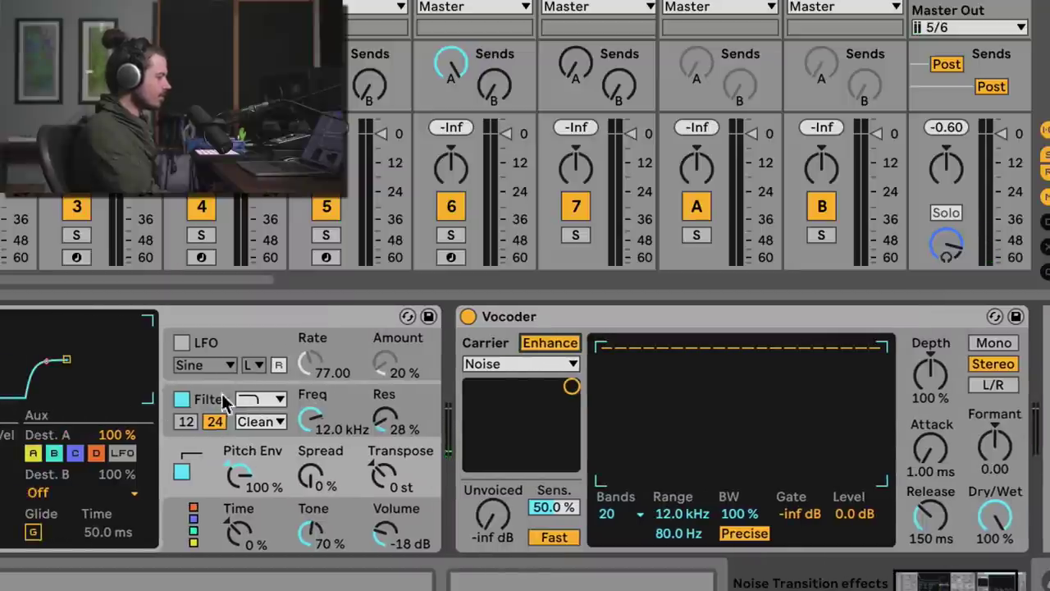
{"action": "scroll", "coordinate": [310, 394], "scroll_direction": "right", "scroll_amount": 3}
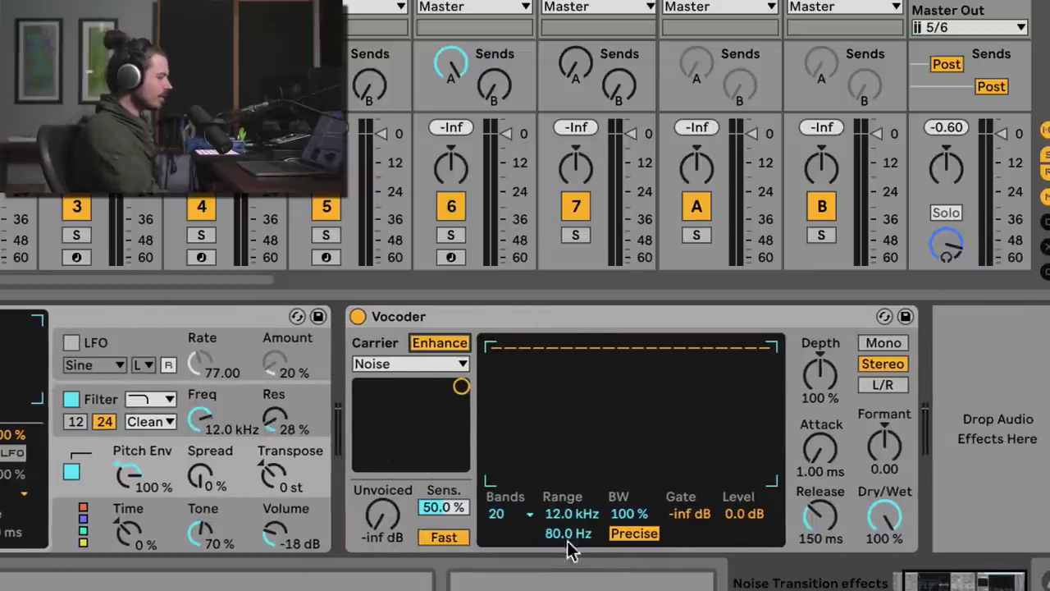
{"action": "left_click", "coordinate": [504, 515]}
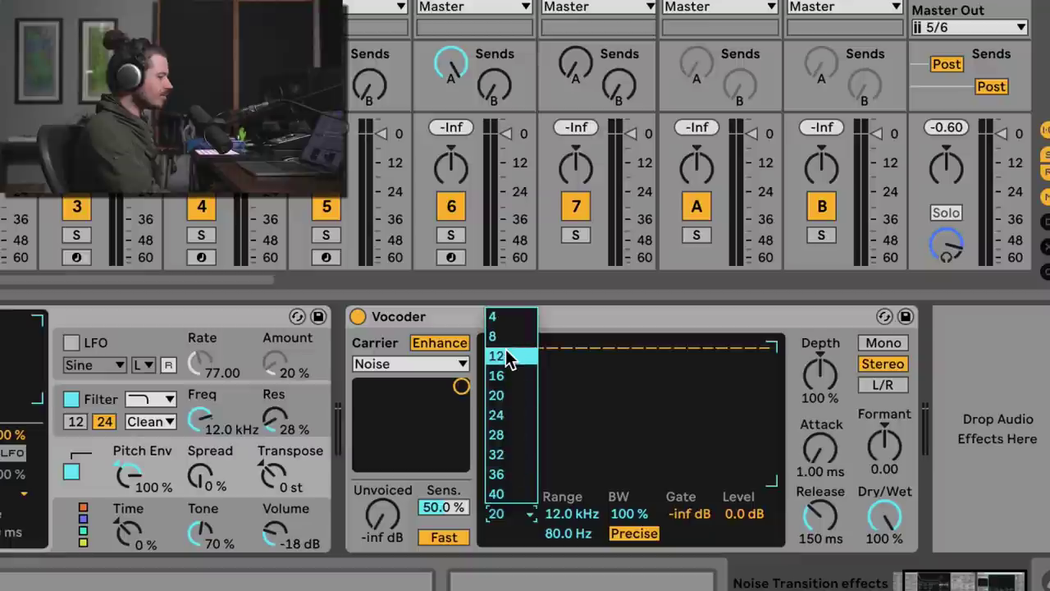
{"action": "left_click", "coordinate": [526, 357]}
{"action": "key", "text": "space"}
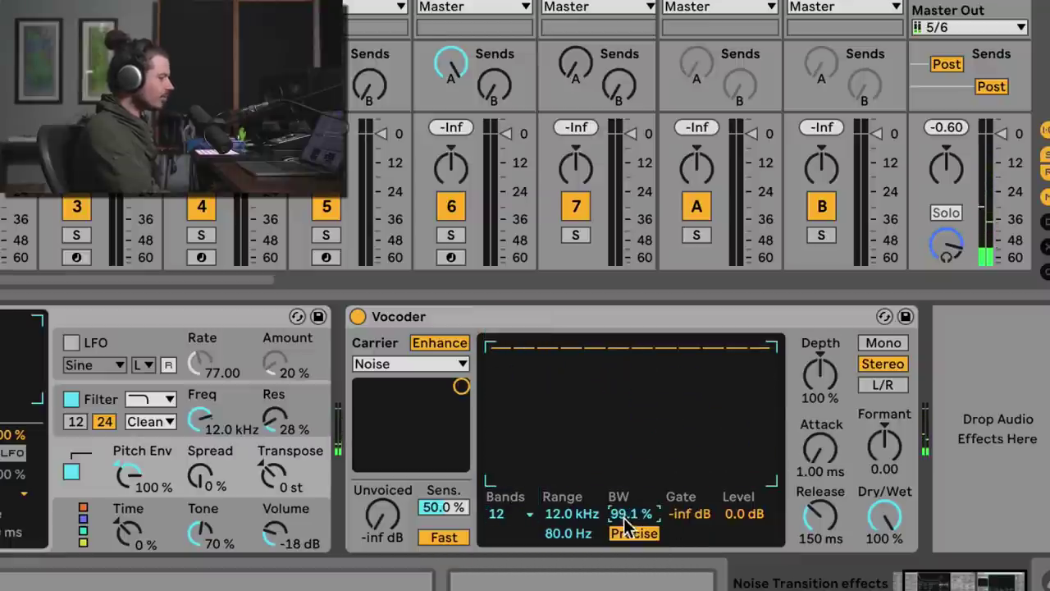
Step: Reduce the Vocoder's bandwidth to 82.7 % and shift the noise pad point slightly left along the pad's upper edge
{"action": "left_click_drag", "start_coordinate": [625, 524], "coordinate": [619, 519]}
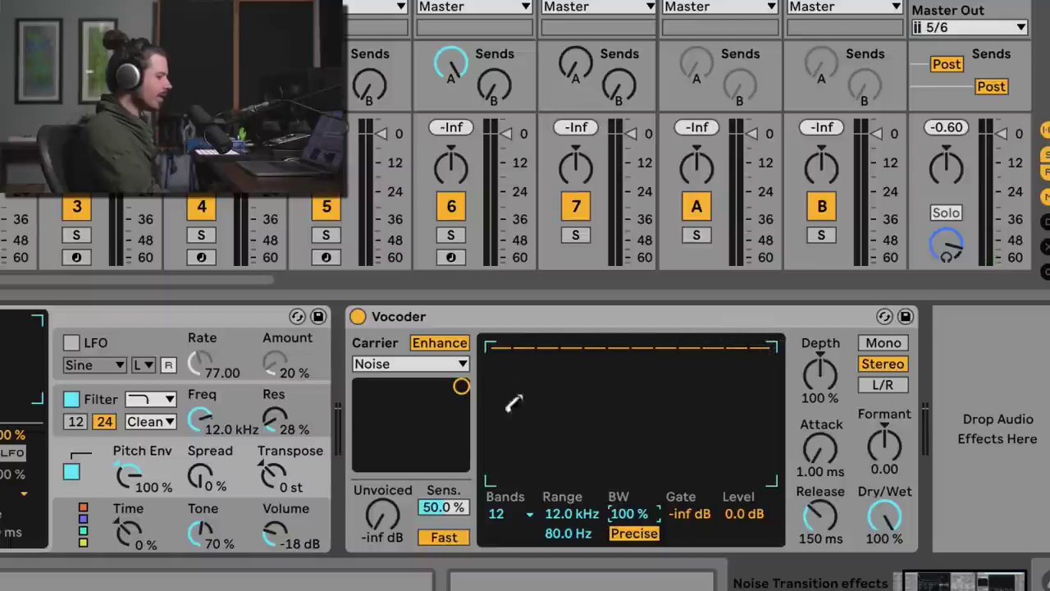
{"action": "left_click", "coordinate": [503, 529]}
{"action": "left_click", "coordinate": [499, 520]}
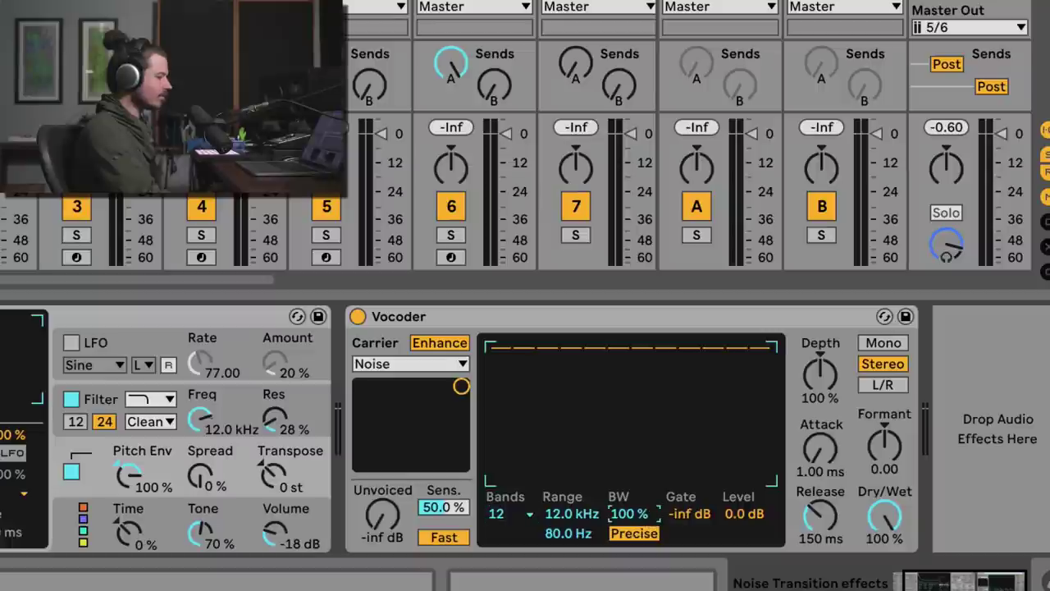
{"action": "left_click_drag", "start_coordinate": [630, 514], "coordinate": [628, 529]}
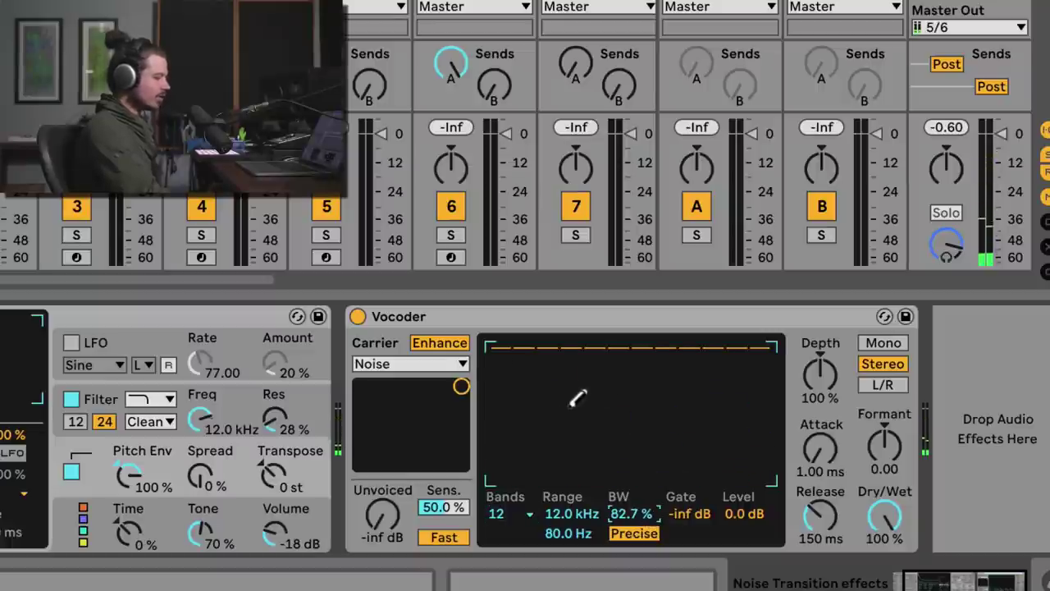
{"action": "left_click_drag", "start_coordinate": [422, 434], "coordinate": [439, 388]}
Step: Set the coarse tuning of Operator's oscillator B to 6 and oscillator C to 17
{"action": "left_click_drag", "start_coordinate": [990, 581], "coordinate": [982, 581]}
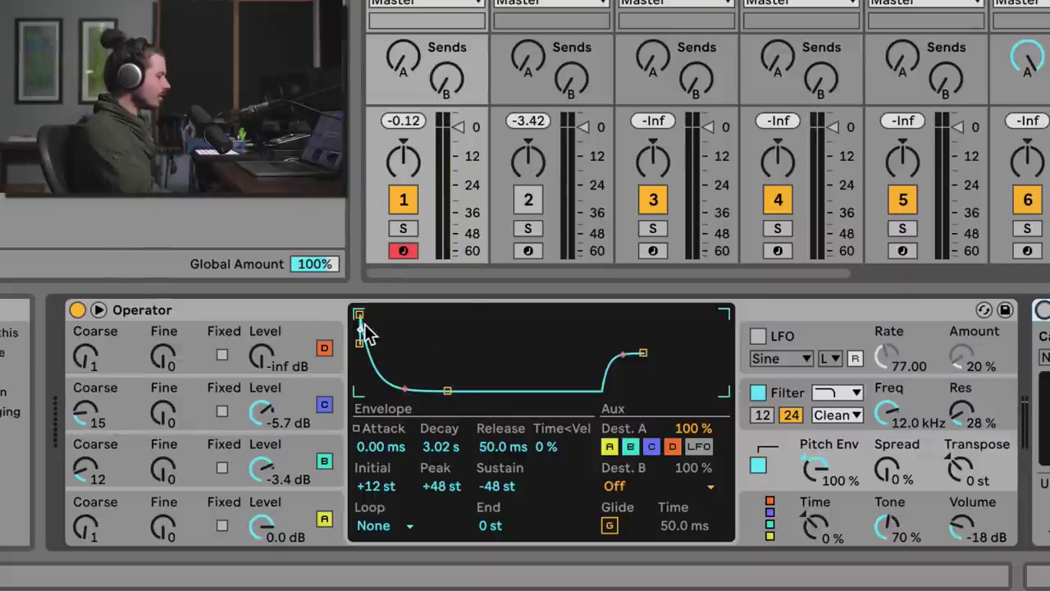
{"action": "left_click_drag", "start_coordinate": [85, 468], "coordinate": [85, 477]}
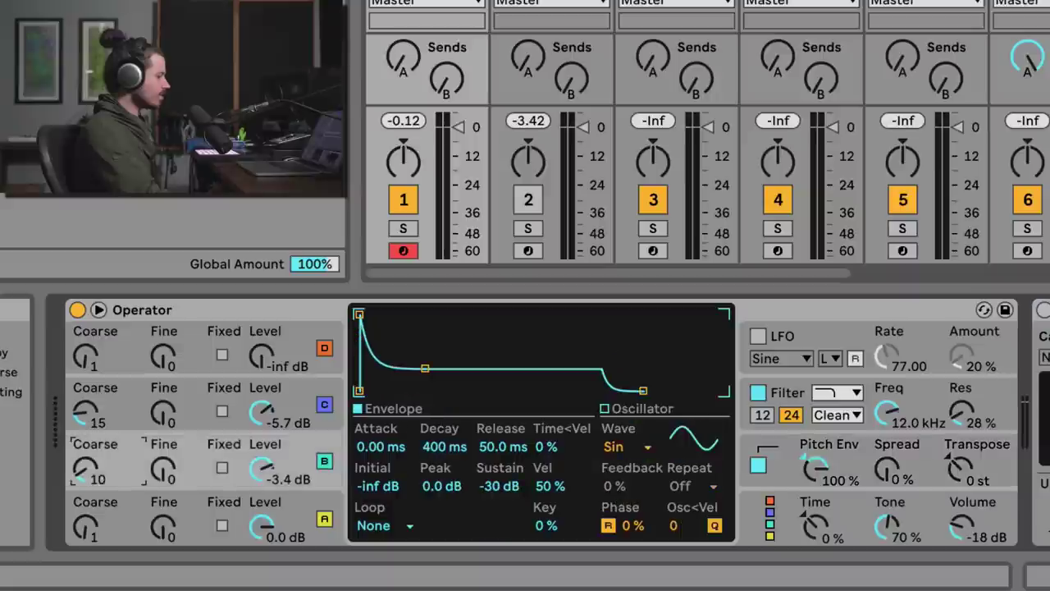
{"action": "left_click_drag", "start_coordinate": [89, 422], "coordinate": [88, 432]}
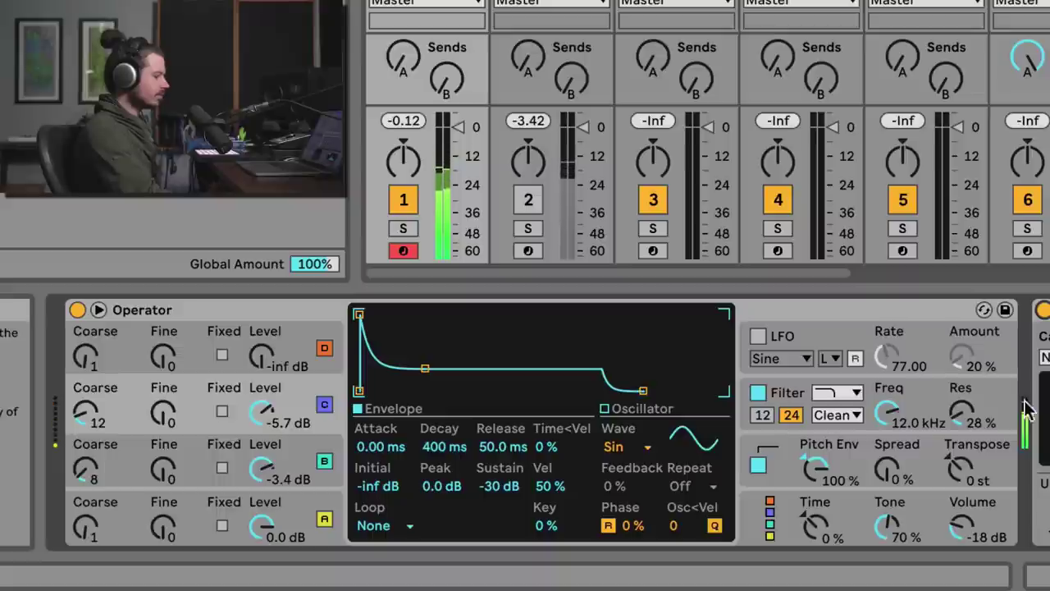
{"action": "left_click_drag", "start_coordinate": [85, 469], "coordinate": [85, 480]}
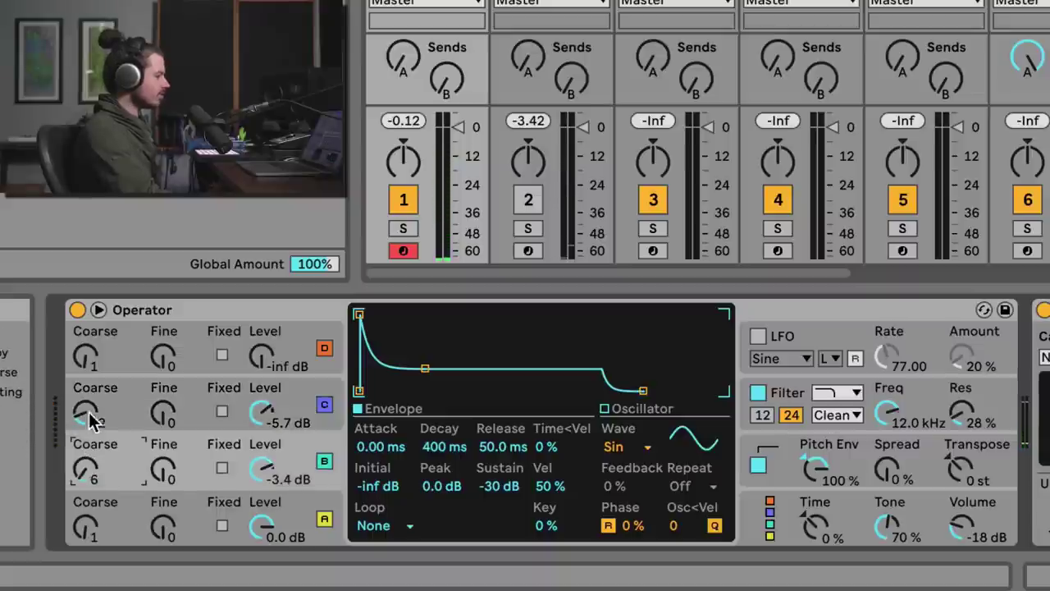
{"action": "left_click_drag", "start_coordinate": [92, 420], "coordinate": [91, 409]}
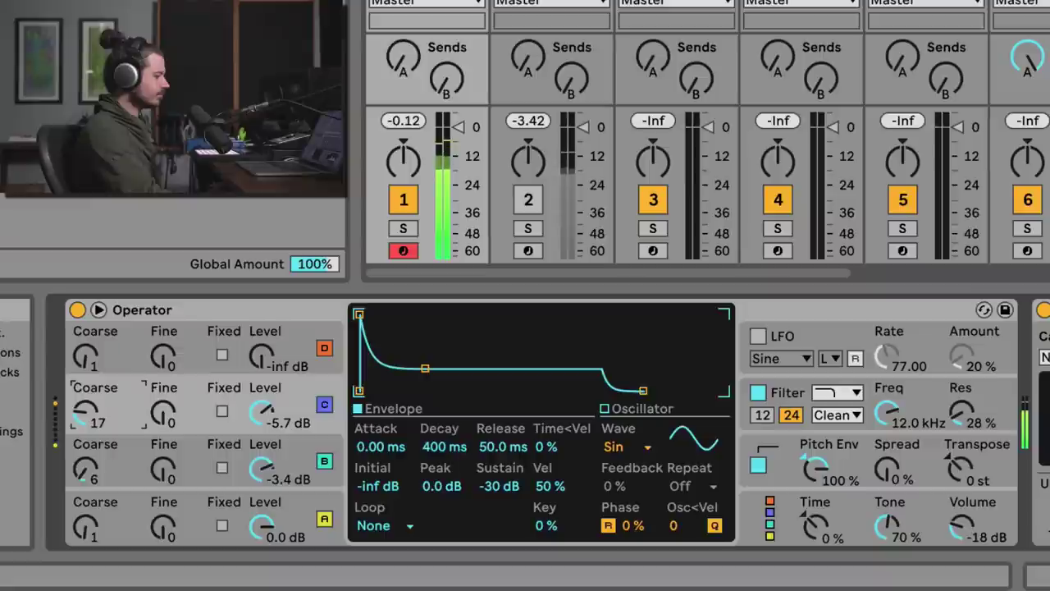
Step: Try different Formant shifts on the Vocoder and settle on 0.20
{"action": "scroll", "coordinate": [558, 422], "scroll_direction": "right", "scroll_amount": 2}
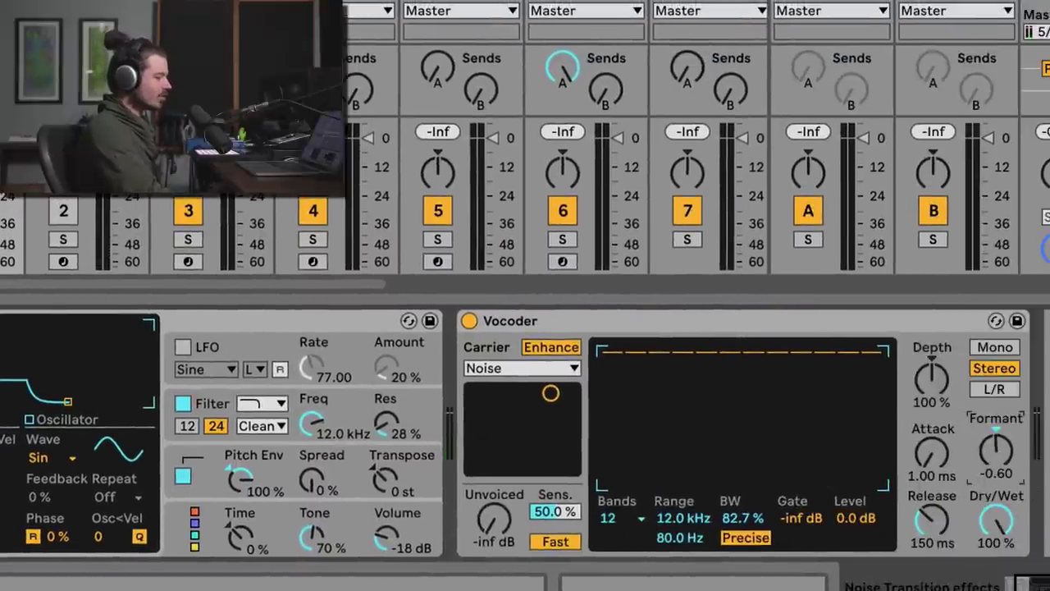
{"action": "left_click", "coordinate": [997, 464]}
{"action": "left_click_drag", "start_coordinate": [997, 451], "coordinate": [996, 500]}
{"action": "left_click_drag", "start_coordinate": [996, 451], "coordinate": [996, 424]}
Step: Switch to the Spectral Filtering track to show its Wavetable instrument
{"action": "scroll", "coordinate": [161, 488], "scroll_direction": "left", "scroll_amount": 3}
{"action": "scroll", "coordinate": [371, 483], "scroll_direction": "left", "scroll_amount": 1}
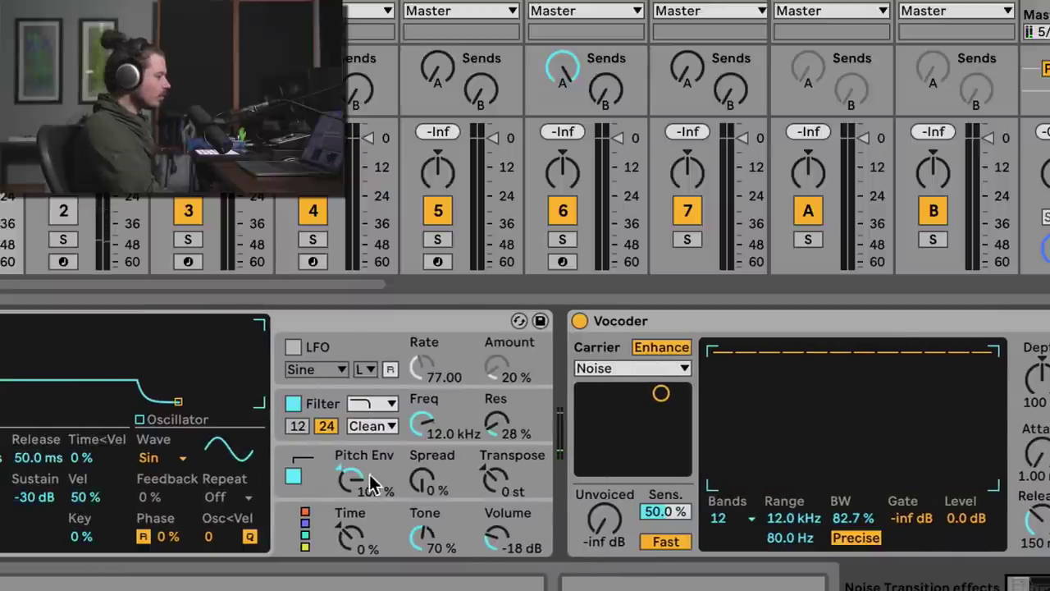
{"action": "left_click", "coordinate": [661, 324]}
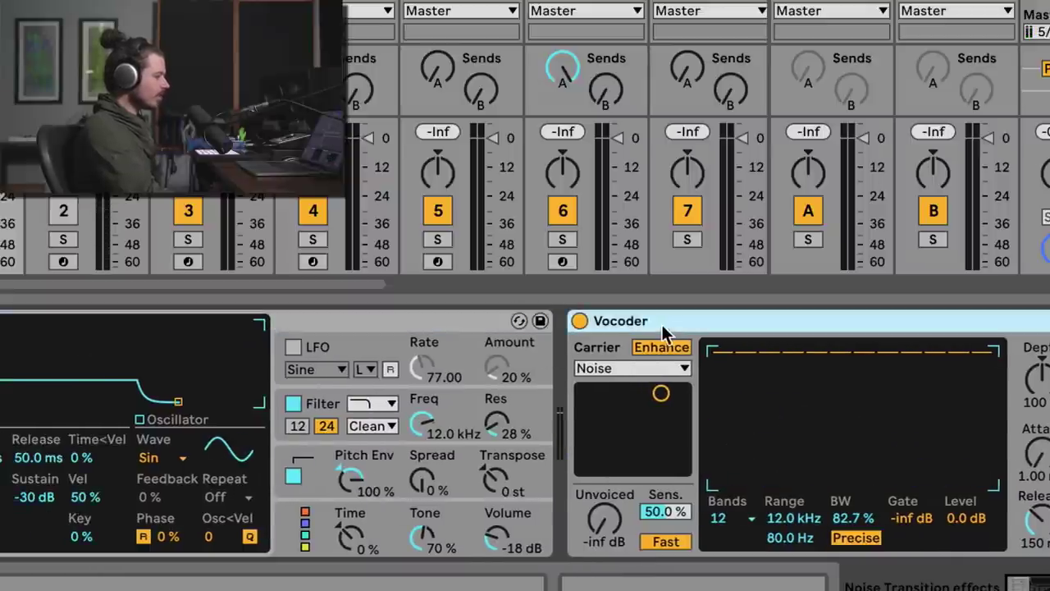
{"action": "left_click", "coordinate": [320, 340]}
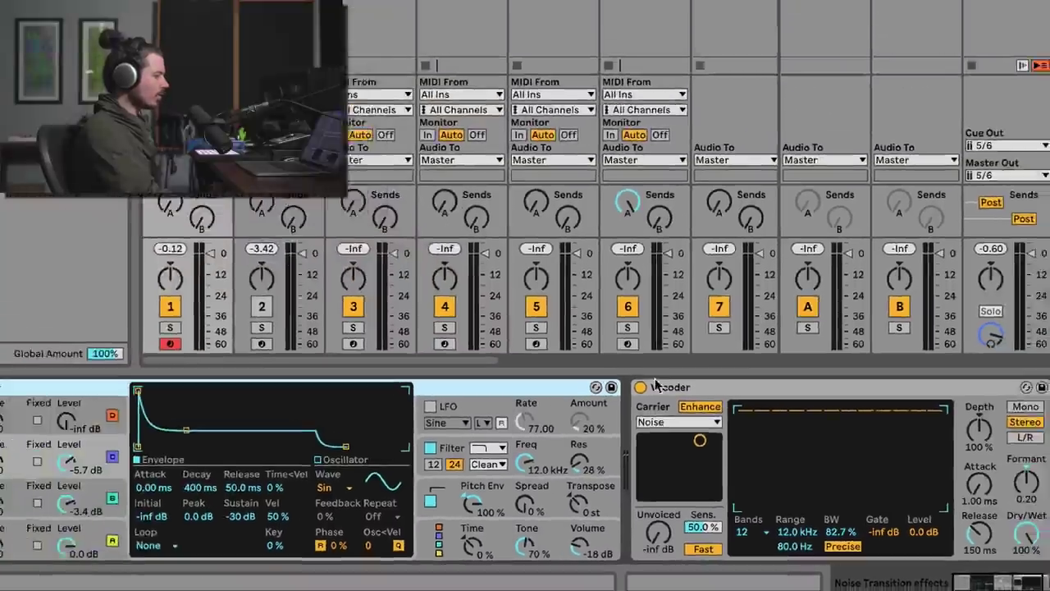
{"action": "left_click", "coordinate": [607, 320]}
{"action": "left_click", "coordinate": [454, 37]}
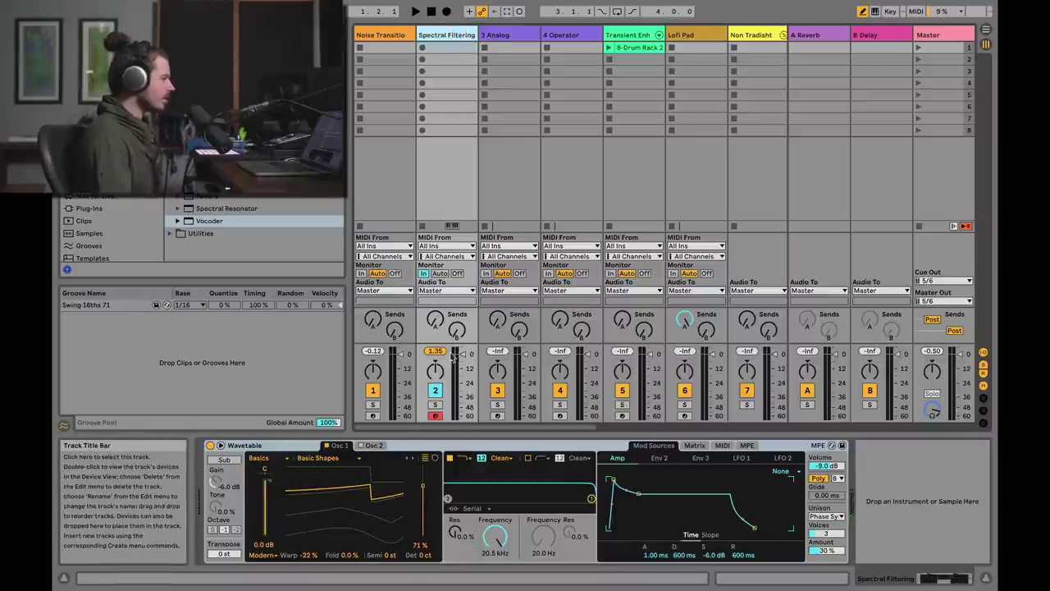
Step: Mute the Spectral Filtering track and bypass the Vocoder on the 3 Analog track, leaving only the Analog instrument with its pitch envelope
{"action": "left_click", "coordinate": [434, 390]}
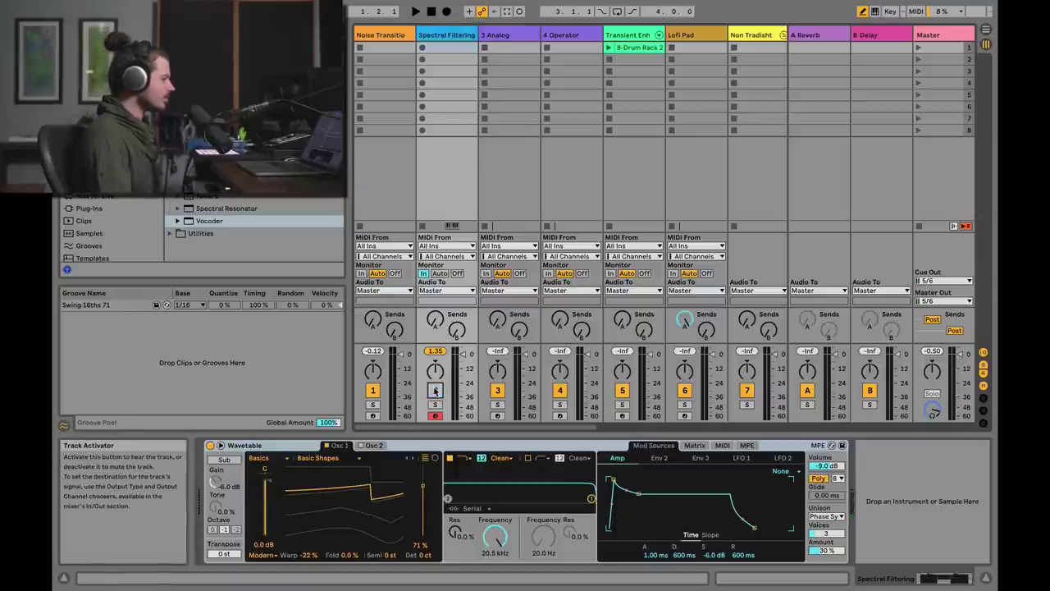
{"action": "left_click", "coordinate": [508, 34]}
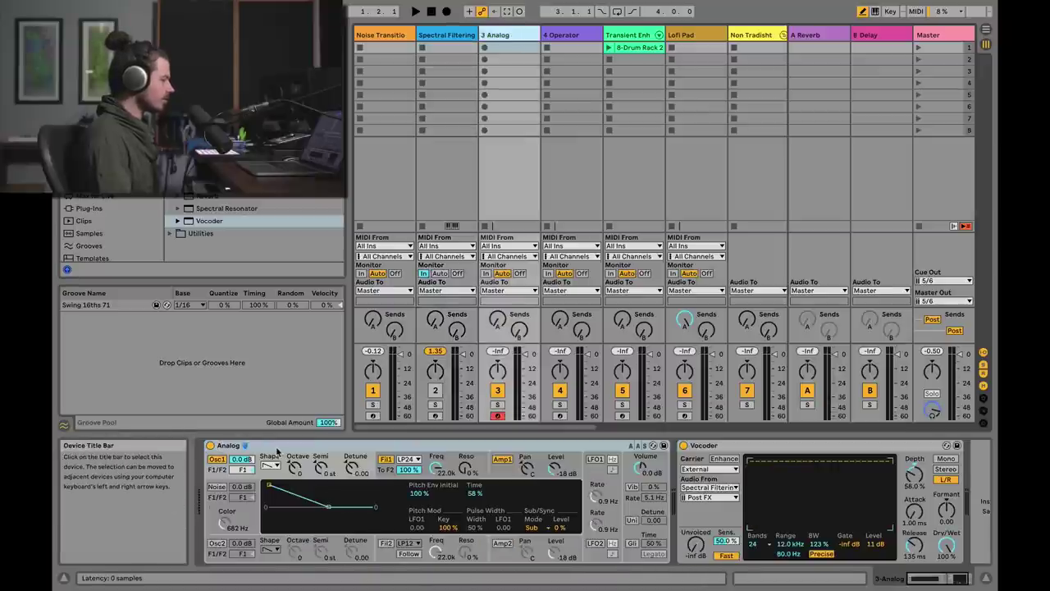
{"action": "left_click", "coordinate": [683, 446]}
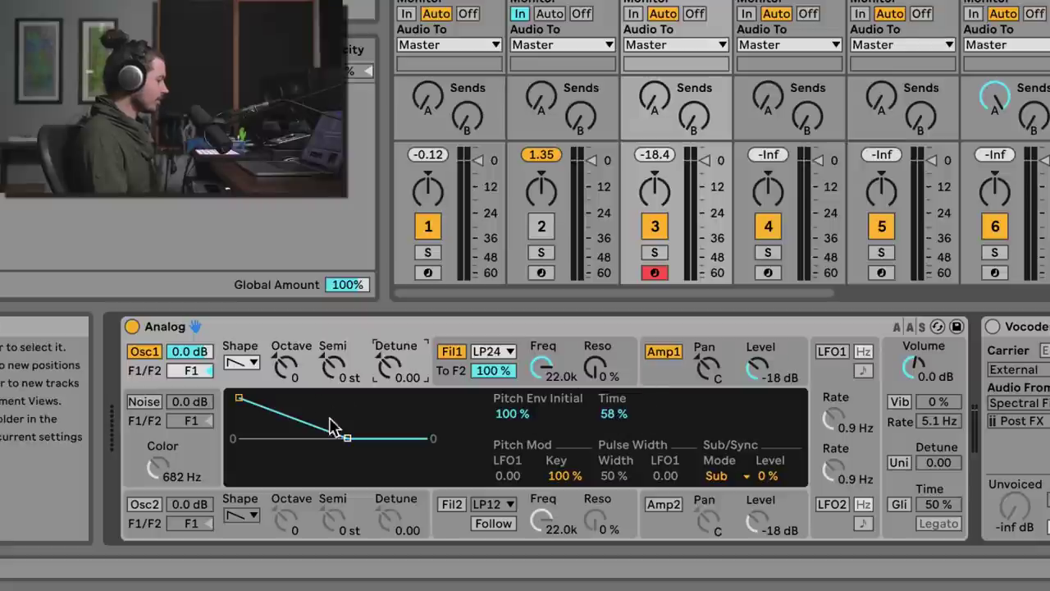
{"action": "mouse_move", "coordinate": [245, 410]}
{"action": "left_mouse_down"}
{"action": "mouse_move", "coordinate": [244, 434]}
{"action": "mouse_move", "coordinate": [254, 403]}
{"action": "left_mouse_up"}
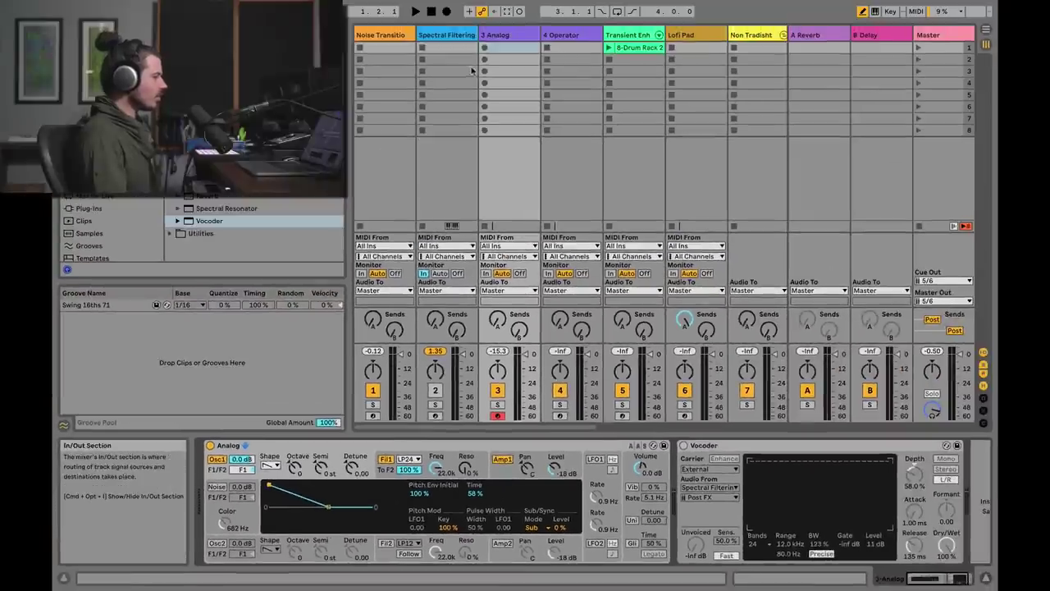
Step: Revisit the Spectral Filtering track's Wavetable, return to the 3 Analog track and turn its Vocoder back on
{"action": "left_click", "coordinate": [447, 36]}
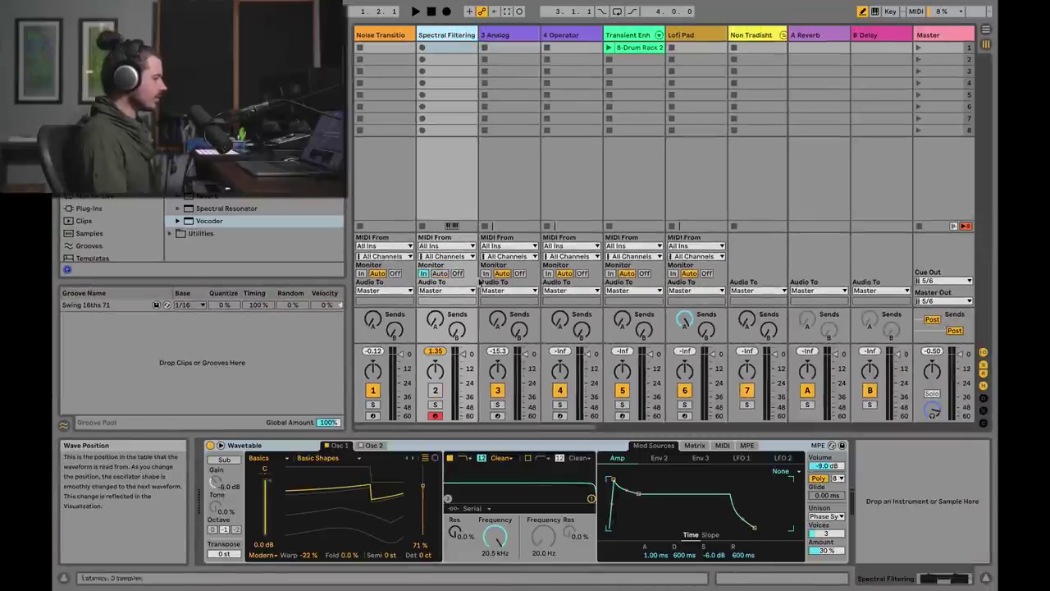
{"action": "left_click", "coordinate": [512, 36]}
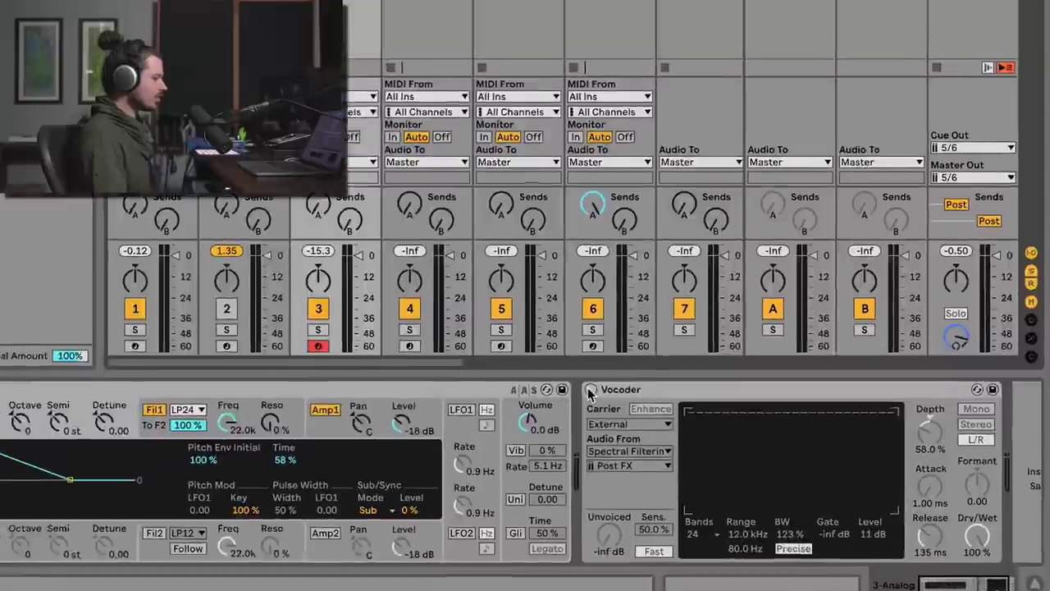
{"action": "left_click", "coordinate": [591, 390]}
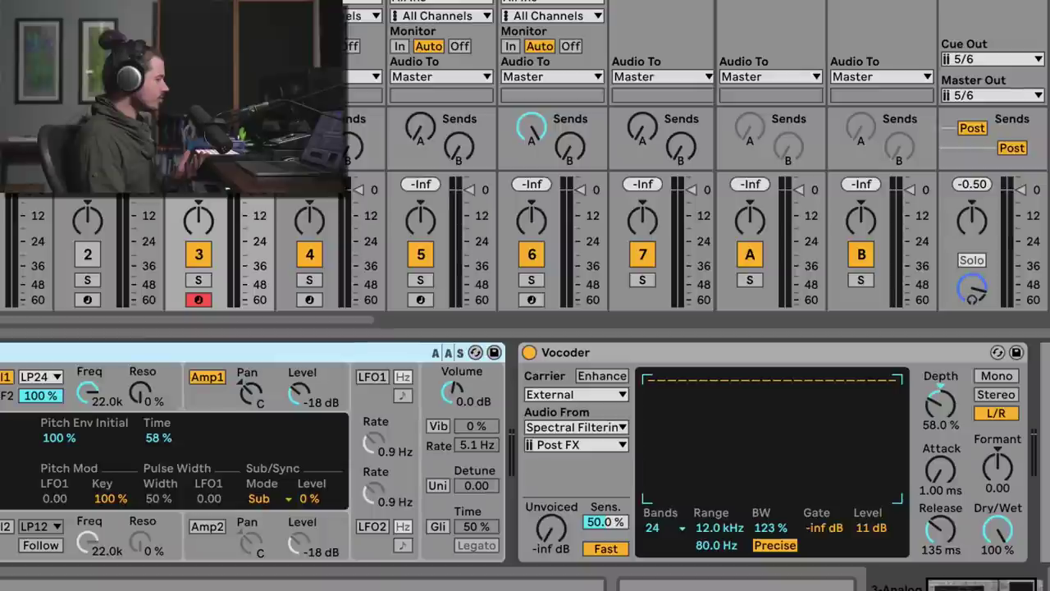
{"action": "left_click", "coordinate": [601, 354]}
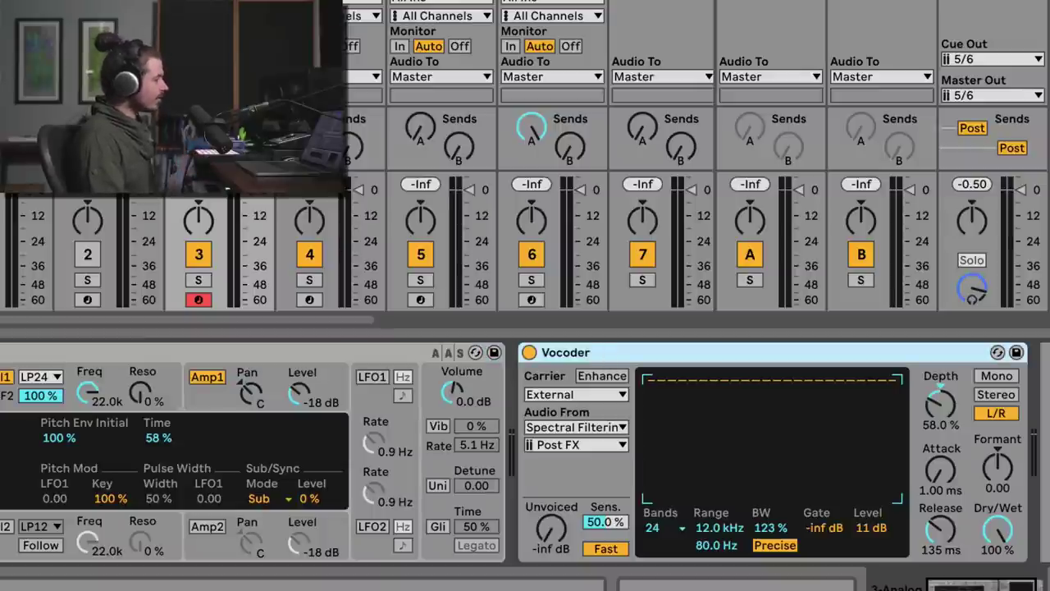
Step: Compare the Wavetable on the Spectral Filtering track with the Analog instrument and the Vocoder that uses Spectral Filtering as external carrier
{"action": "left_click", "coordinate": [87, 300]}
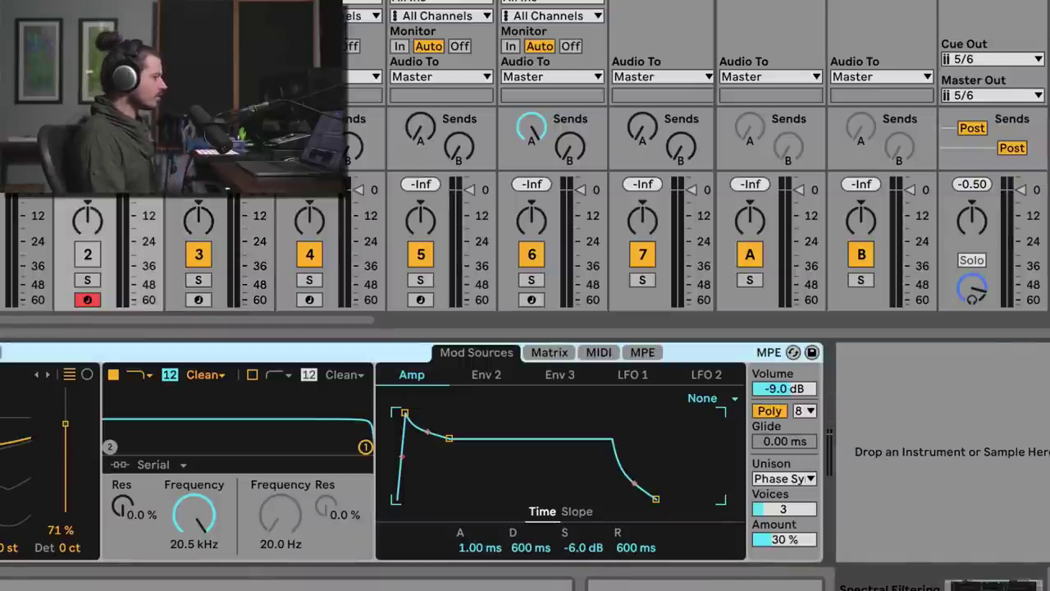
{"action": "left_click", "coordinate": [198, 299]}
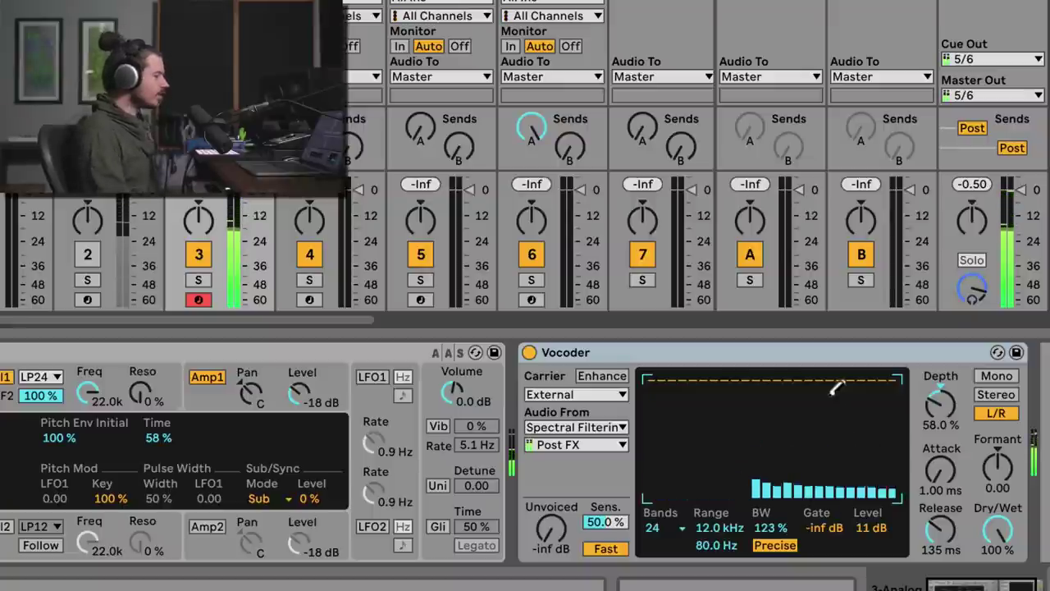
{"action": "left_click", "coordinate": [402, 352]}
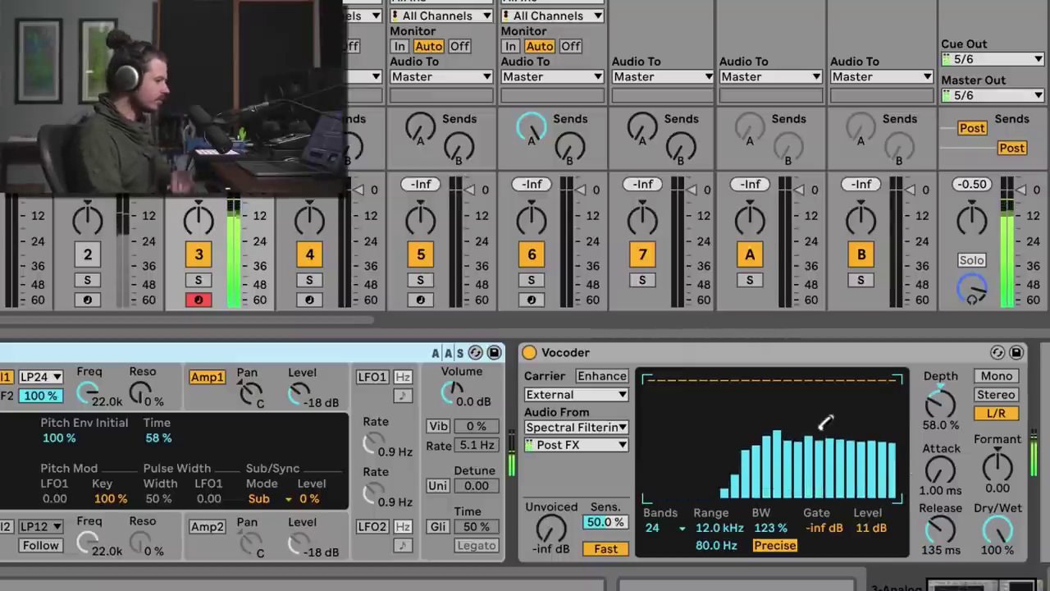
{"action": "left_click", "coordinate": [599, 351]}
{"action": "left_click", "coordinate": [358, 352]}
{"action": "left_click", "coordinate": [588, 354]}
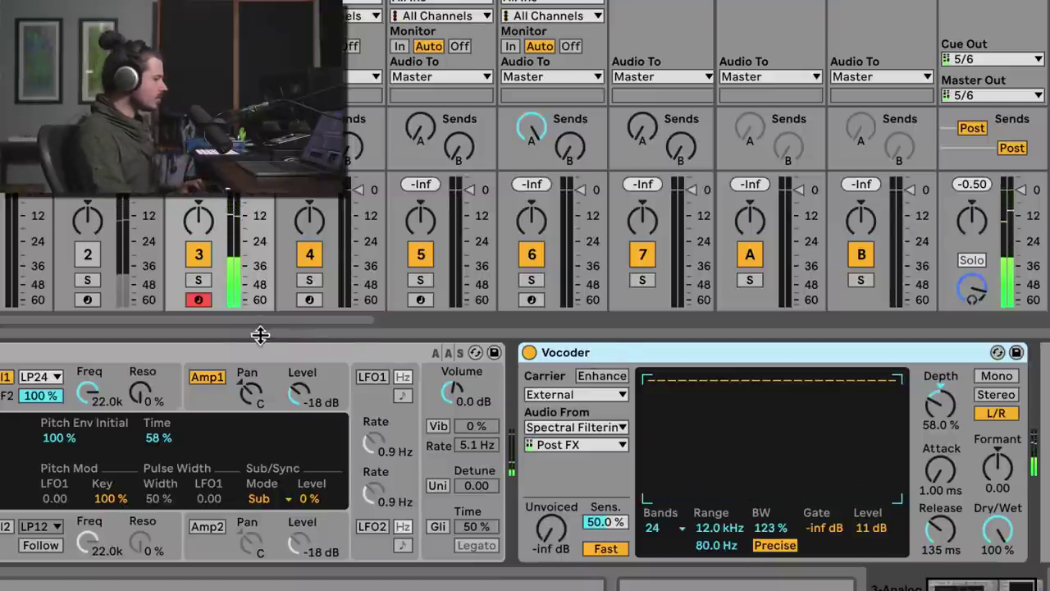
{"action": "left_click", "coordinate": [240, 354]}
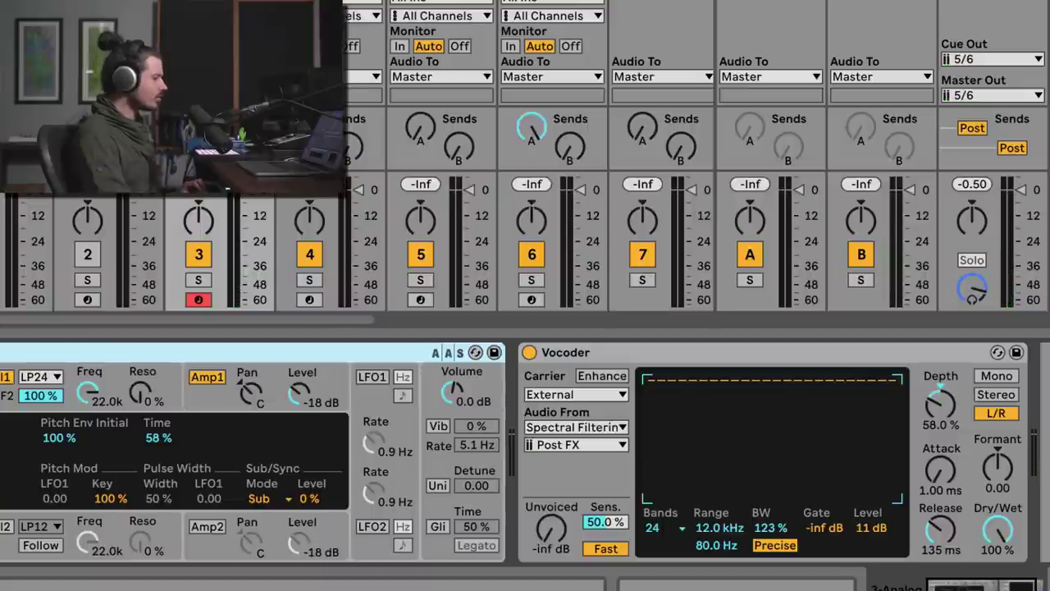
Step: Briefly unmute the Spectral Filtering track to hear the carrier and mute the 3 Analog track
{"action": "left_click", "coordinate": [454, 37]}
{"action": "left_click", "coordinate": [87, 254]}
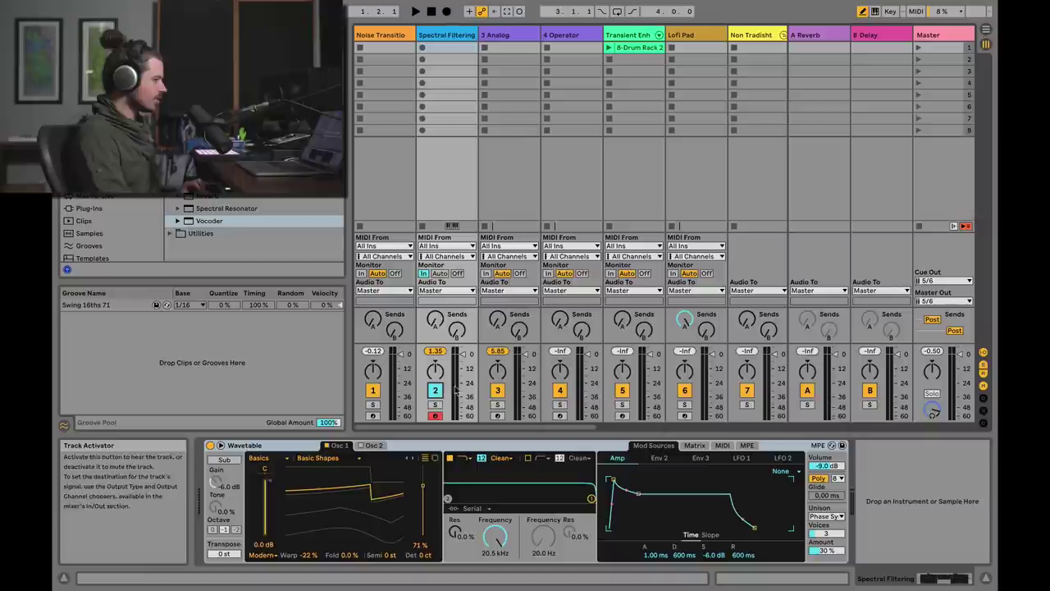
{"action": "left_click", "coordinate": [497, 390]}
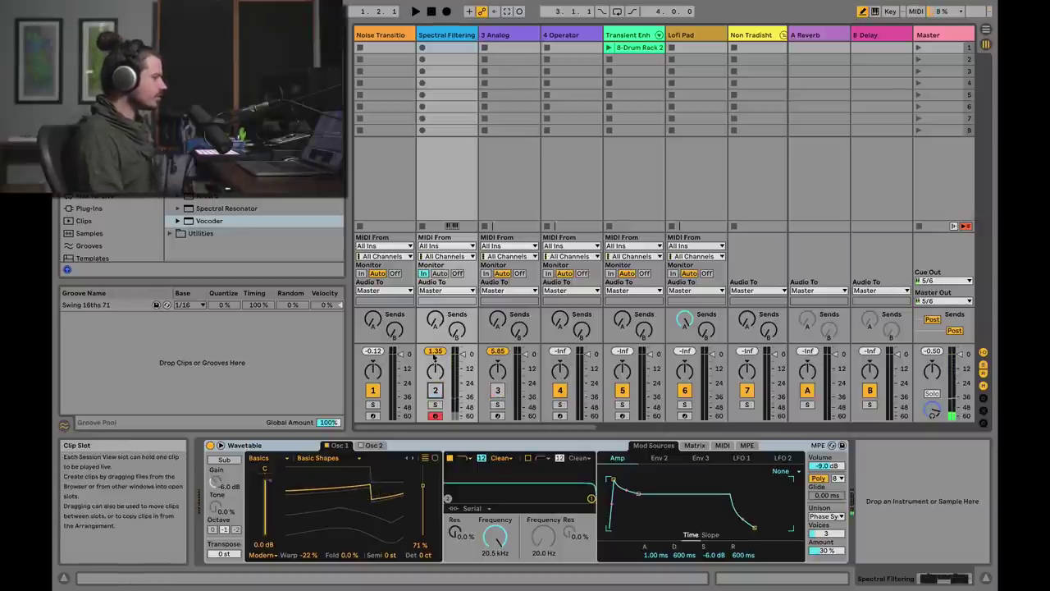
Step: Turn on Enhance for the external carrier in the 3 Analog track's Vocoder and unmute that track
{"action": "left_click", "coordinate": [488, 66]}
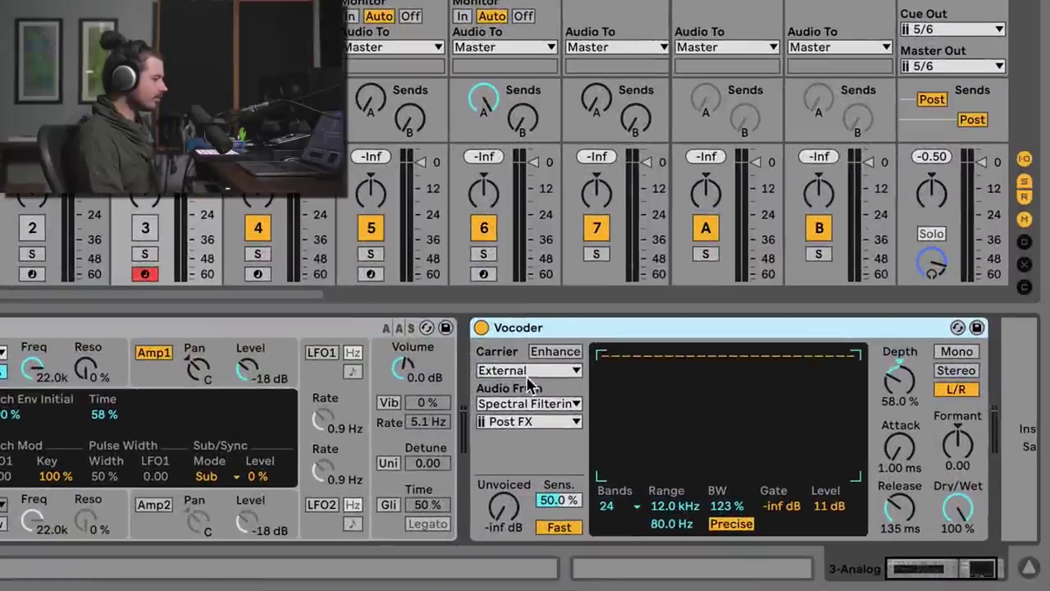
{"action": "left_click", "coordinate": [525, 370]}
{"action": "left_click", "coordinate": [523, 370]}
{"action": "left_click", "coordinate": [549, 350]}
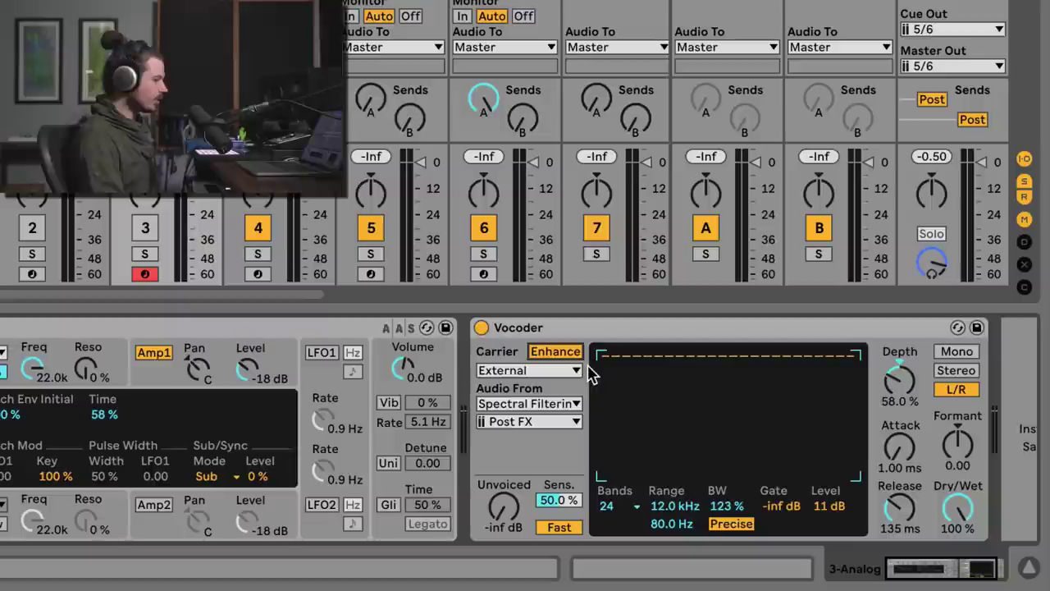
{"action": "left_click", "coordinate": [150, 233]}
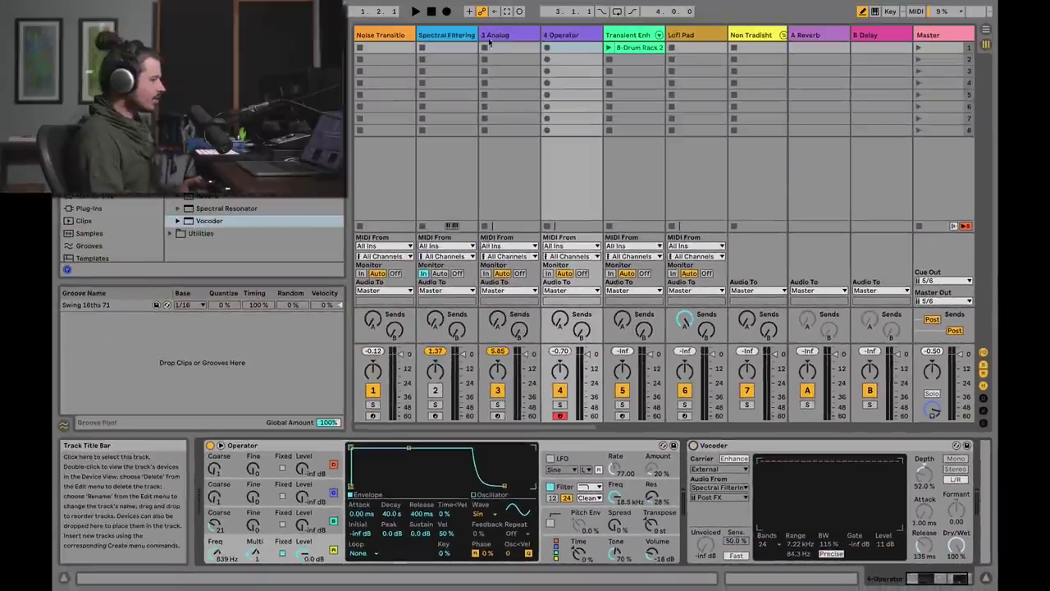
Step: Switch between the Spectral Filtering, 3 Analog and 4 Operator tracks, ending on the 4 Operator devices
{"action": "left_click", "coordinate": [449, 38]}
{"action": "left_click", "coordinate": [505, 36]}
{"action": "left_click", "coordinate": [565, 38]}
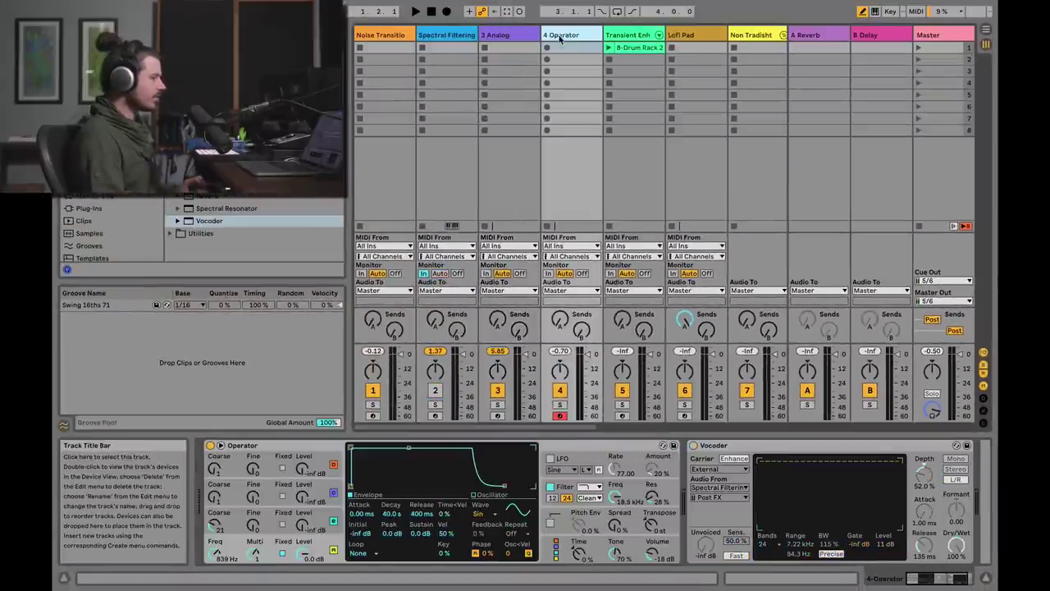
{"action": "left_click", "coordinate": [522, 38]}
{"action": "left_click", "coordinate": [570, 37]}
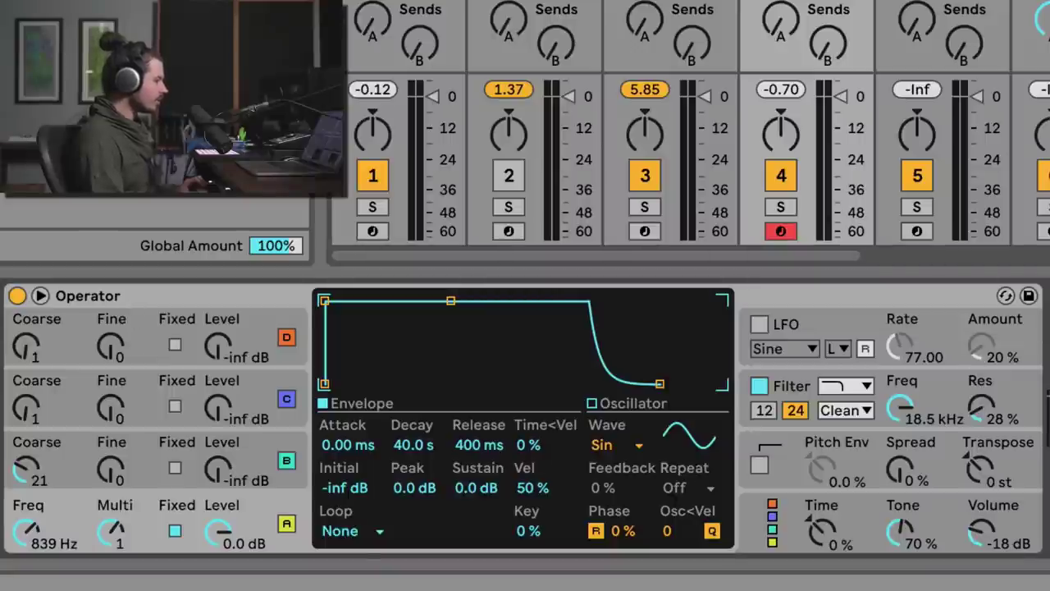
Step: Toggle Fixed mode of Operator's oscillator A off and on, and sweep its frequency down to 143 Hz and up to 857 Hz
{"action": "left_click", "coordinate": [175, 531]}
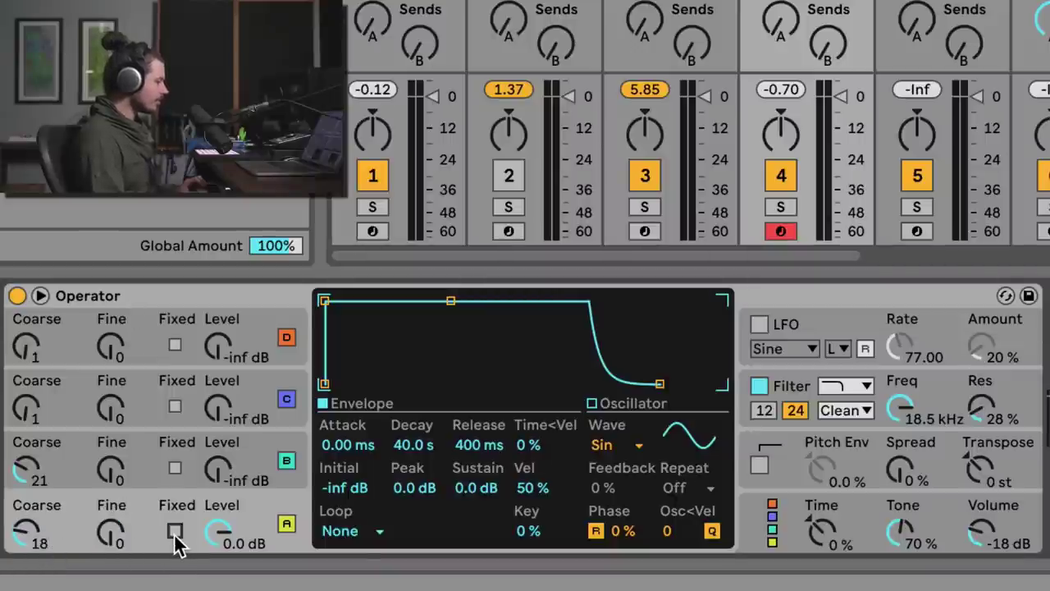
{"action": "left_click", "coordinate": [175, 531]}
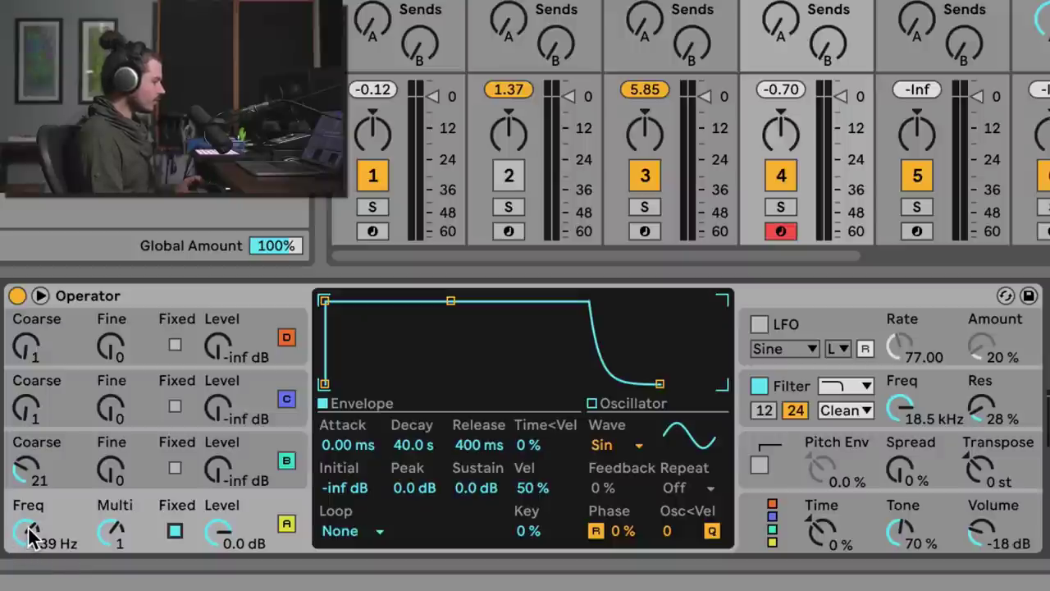
{"action": "mouse_move", "coordinate": [26, 531]}
{"action": "left_mouse_down"}
{"action": "mouse_move", "coordinate": [26, 545]}
{"action": "mouse_move", "coordinate": [29, 512]}
{"action": "mouse_move", "coordinate": [28, 542]}
{"action": "left_mouse_up"}
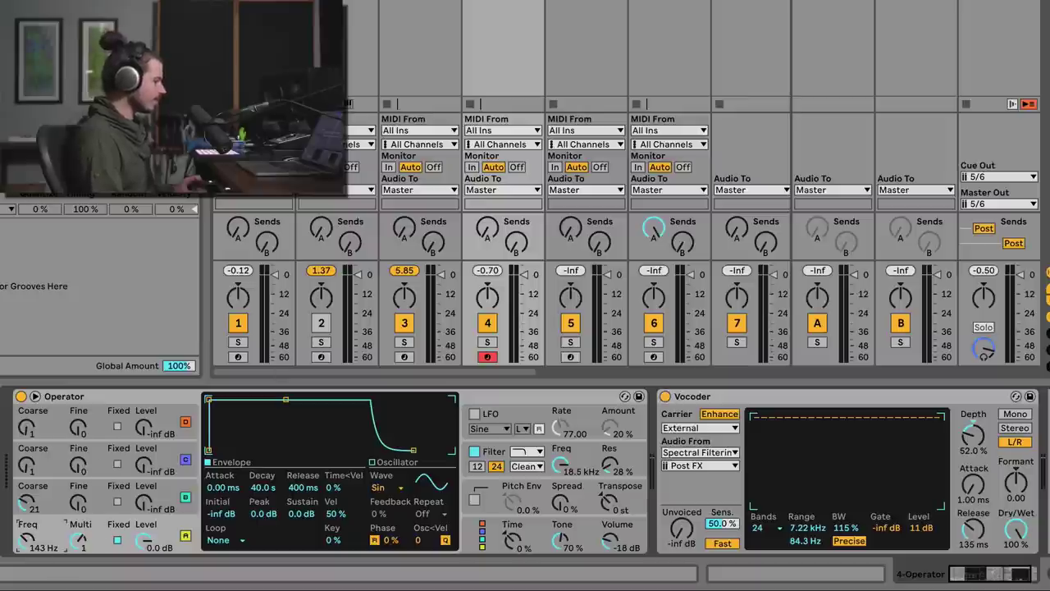
{"action": "left_click_drag", "start_coordinate": [29, 537], "coordinate": [28, 517]}
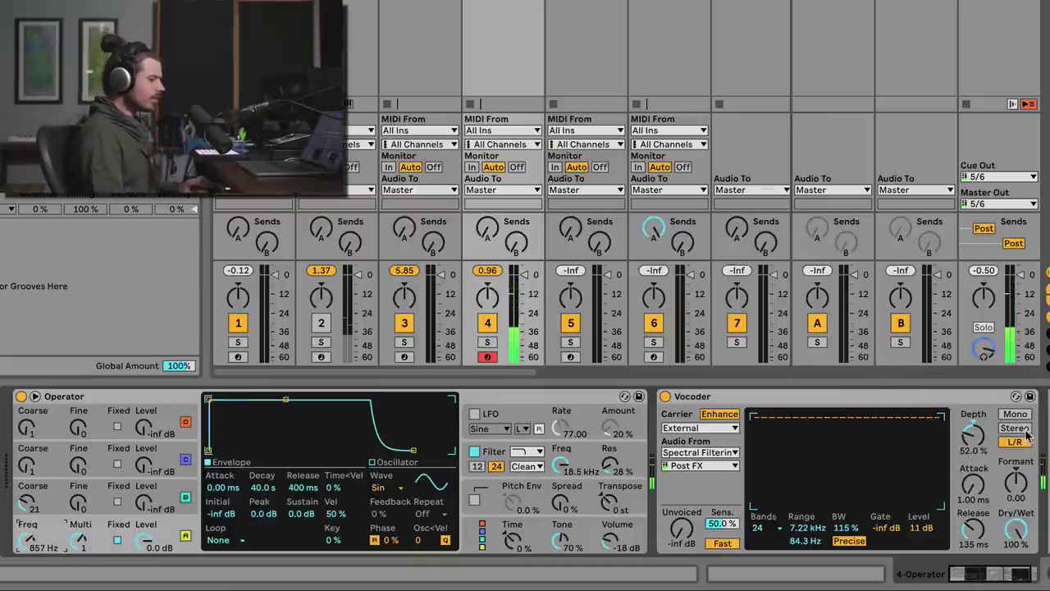
Step: Set the Vocoder's Depth to 100 %, Dry/Wet to 70 % and range to 135 Hz–15.1 kHz while sweeping oscillator A's frequency
{"action": "double_click", "coordinate": [970, 435]}
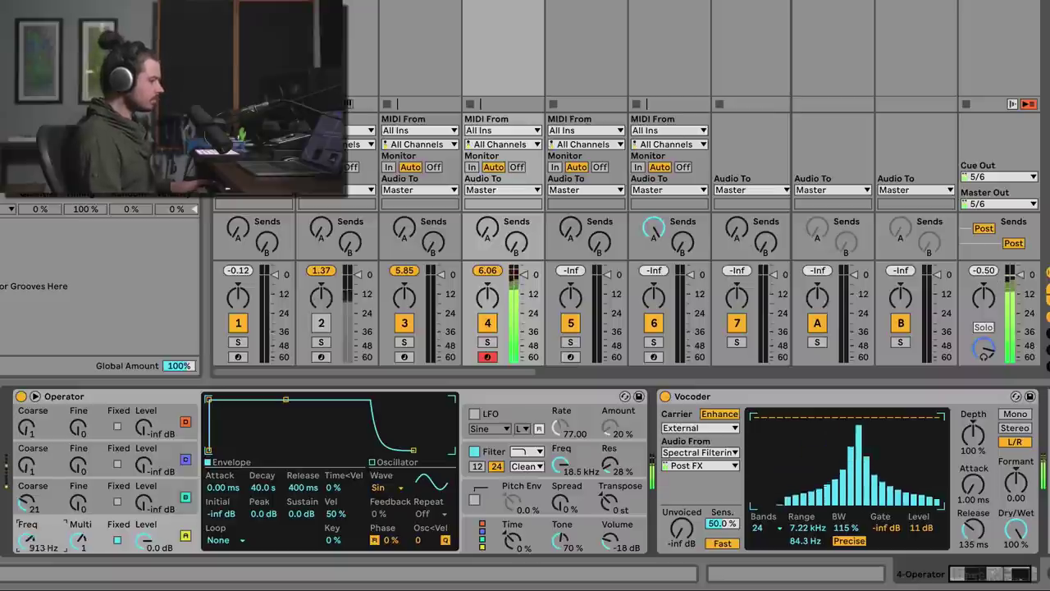
{"action": "left_click_drag", "start_coordinate": [1020, 529], "coordinate": [1019, 551]}
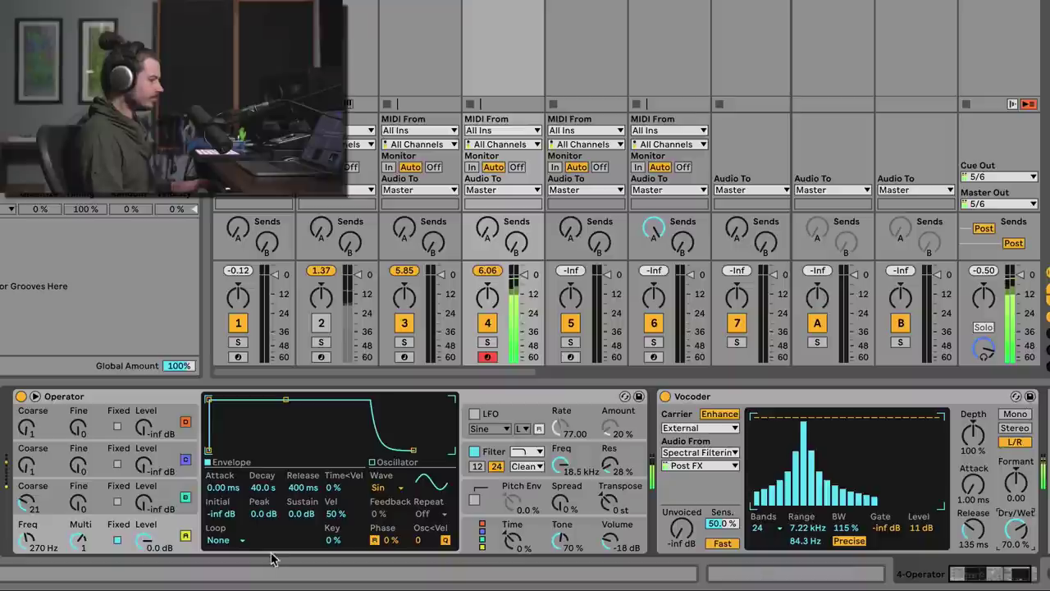
{"action": "mouse_move", "coordinate": [28, 540]}
{"action": "left_mouse_down"}
{"action": "mouse_move", "coordinate": [27, 514]}
{"action": "mouse_move", "coordinate": [27, 528]}
{"action": "left_mouse_up"}
{"action": "left_click_drag", "start_coordinate": [801, 527], "coordinate": [801, 510]}
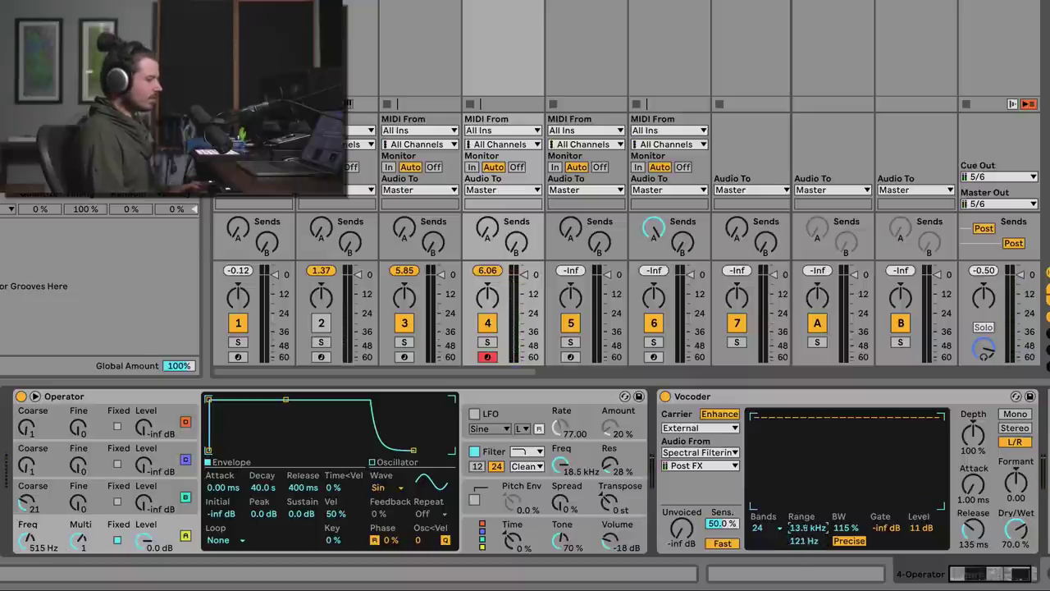
{"action": "left_click_drag", "start_coordinate": [790, 543], "coordinate": [790, 537]}
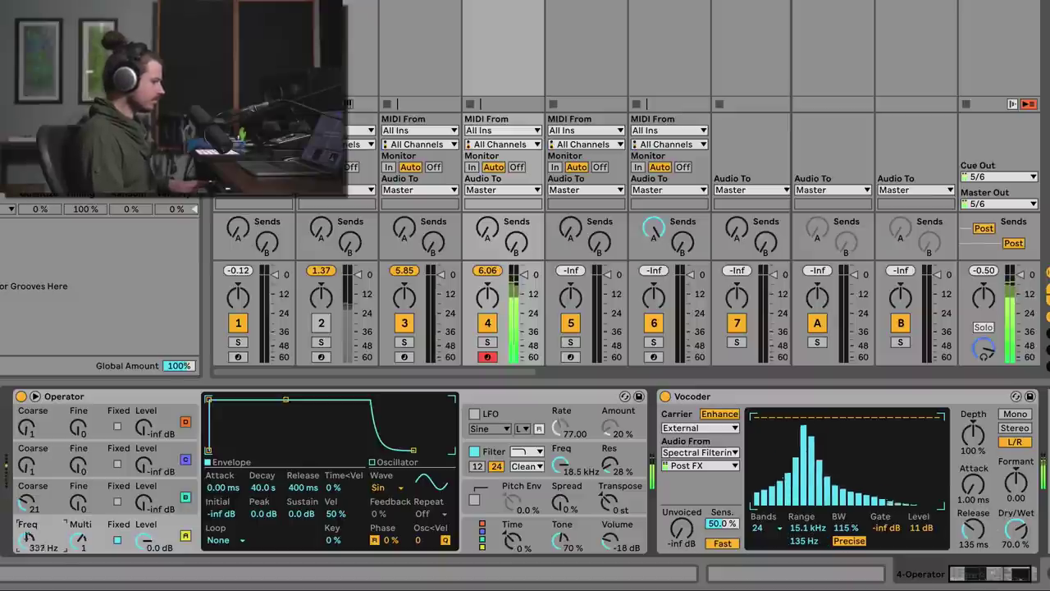
Step: Raise oscillator A's fixed frequency to 1.42 kHz and reduce the Vocoder's Depth to 54 %
{"action": "left_click_drag", "start_coordinate": [27, 533], "coordinate": [27, 509]}
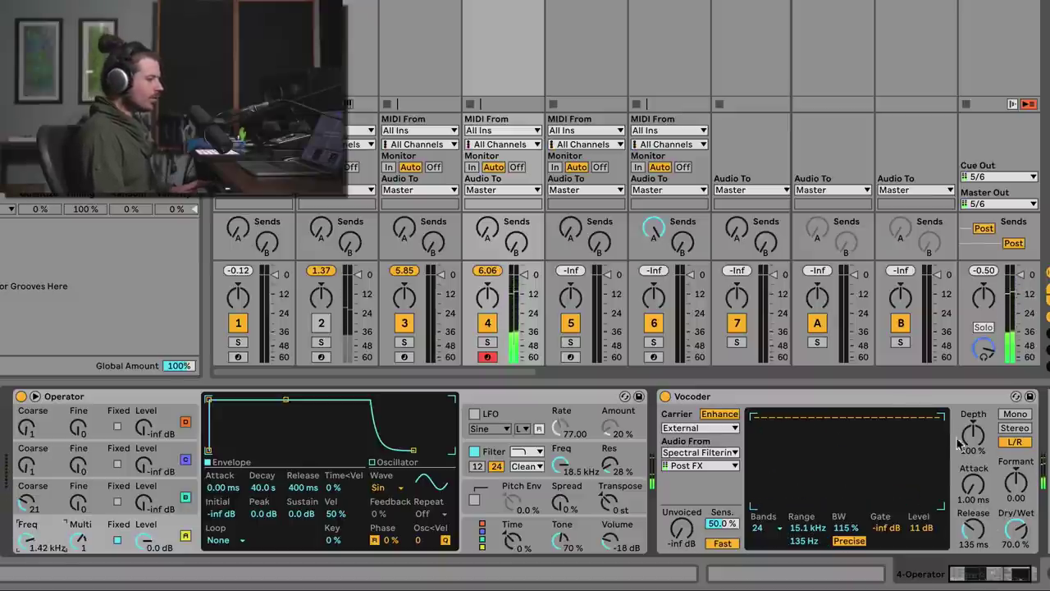
{"action": "left_click_drag", "start_coordinate": [973, 435], "coordinate": [972, 448]}
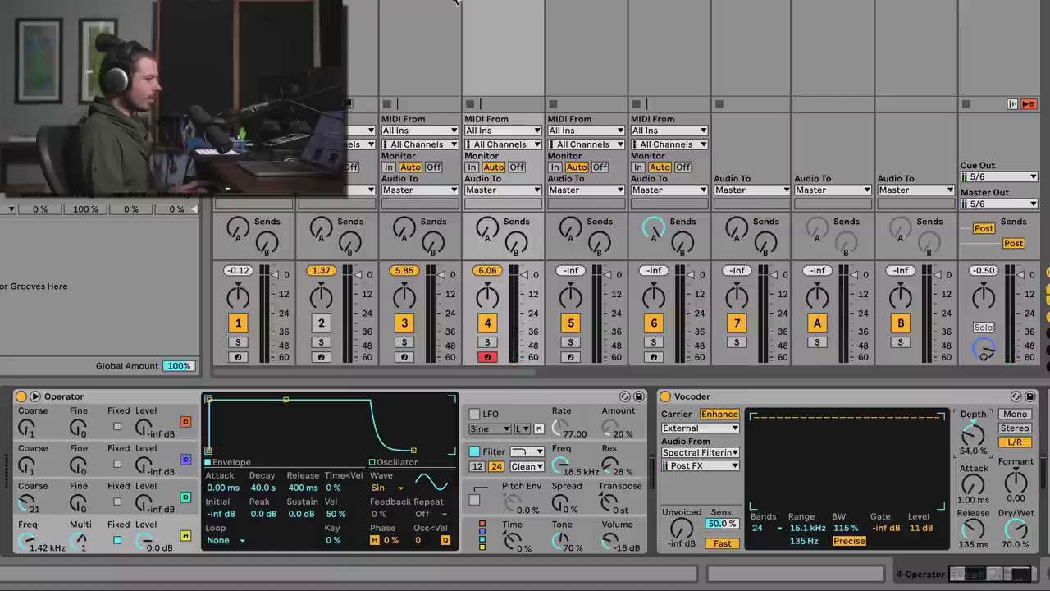
Step: Check the Wavetable carrier on the Spectral Filtering track, return to 4 Operator and sweep oscillator A's fixed frequency lower
{"action": "left_click", "coordinate": [321, 356]}
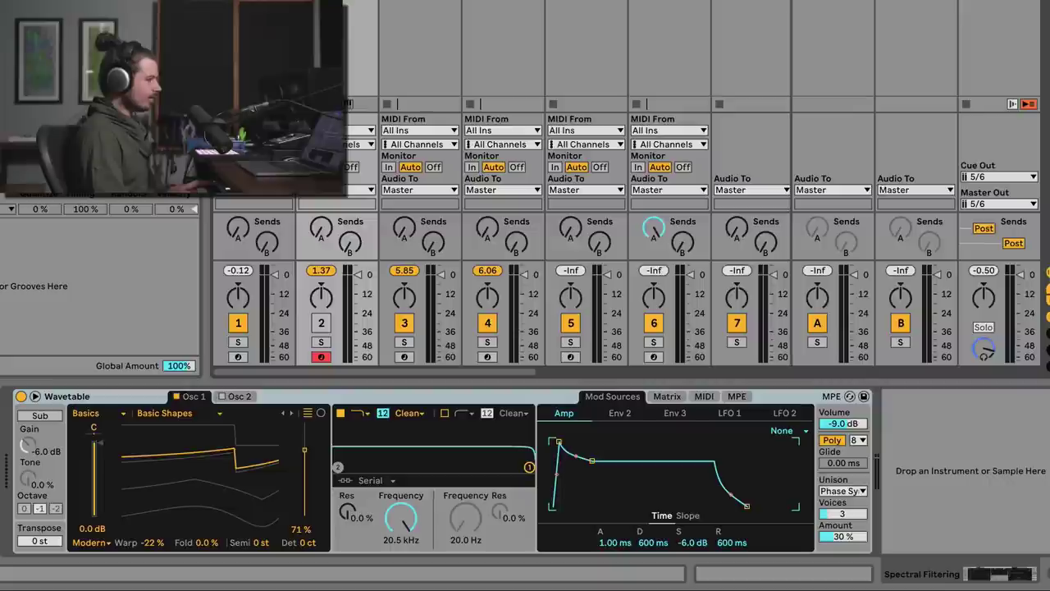
{"action": "left_click", "coordinate": [487, 357]}
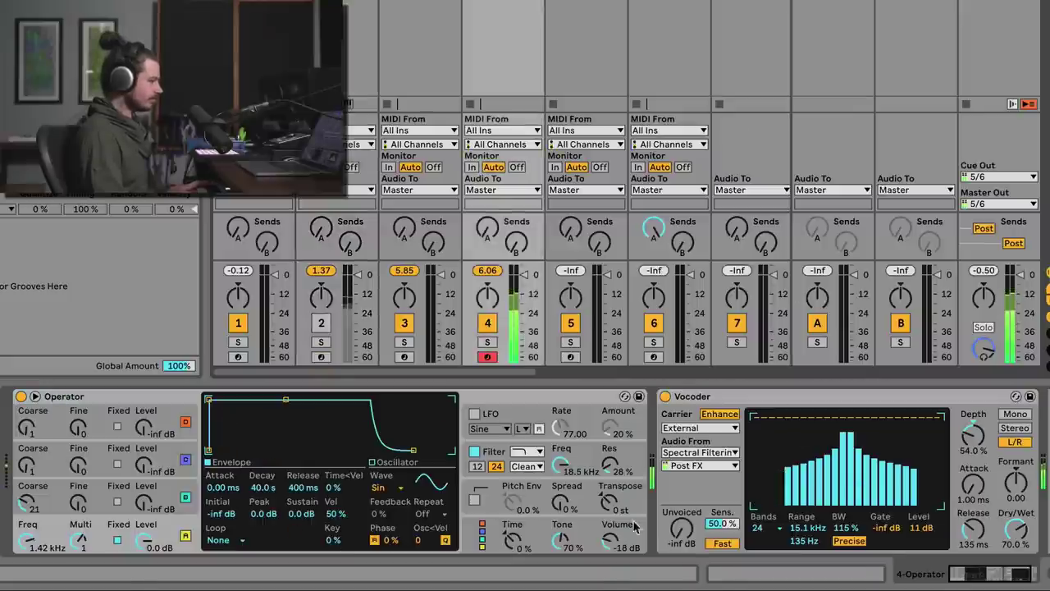
{"action": "mouse_move", "coordinate": [27, 540]}
{"action": "left_mouse_down"}
{"action": "mouse_move", "coordinate": [27, 575]}
{"action": "mouse_move", "coordinate": [27, 545]}
{"action": "left_mouse_up"}
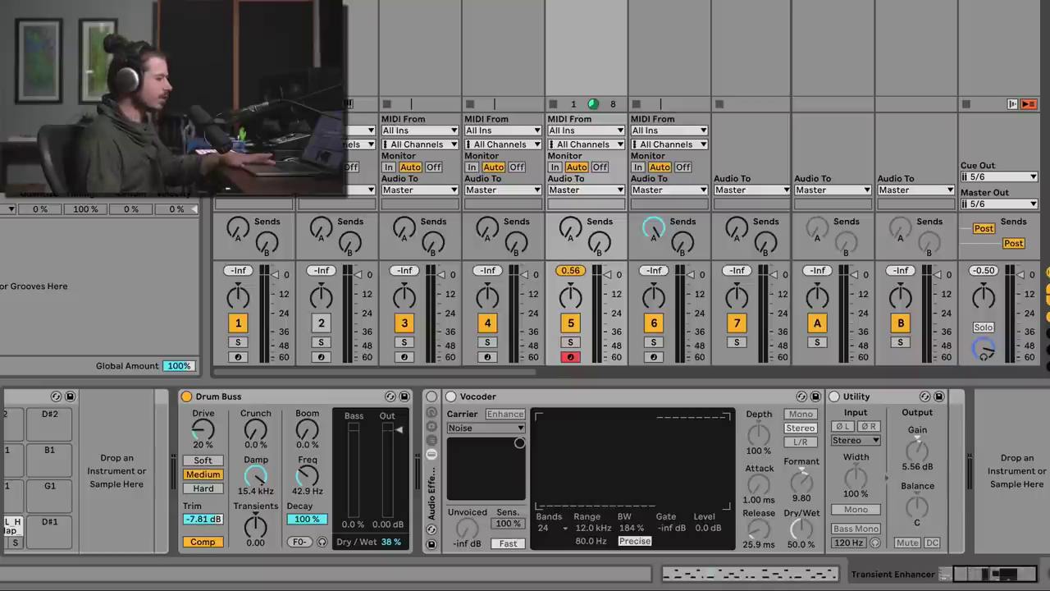
Step: Play the drum clip on the Transient Enhancer track and switch on the Audio Effect Rack containing the noise Vocoder and Utility
{"action": "key", "text": "space"}
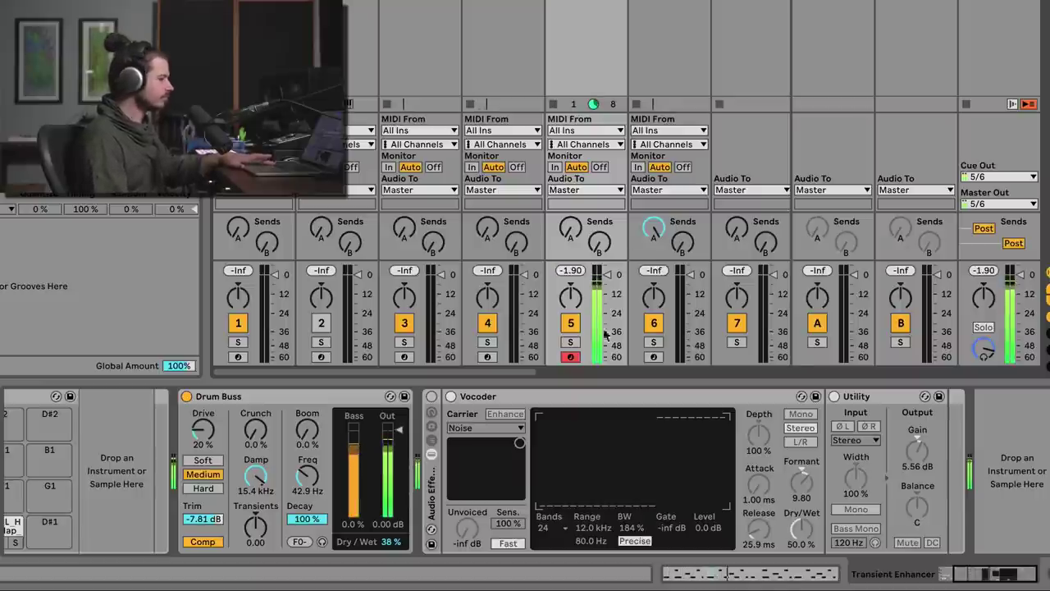
{"action": "left_click", "coordinate": [432, 397]}
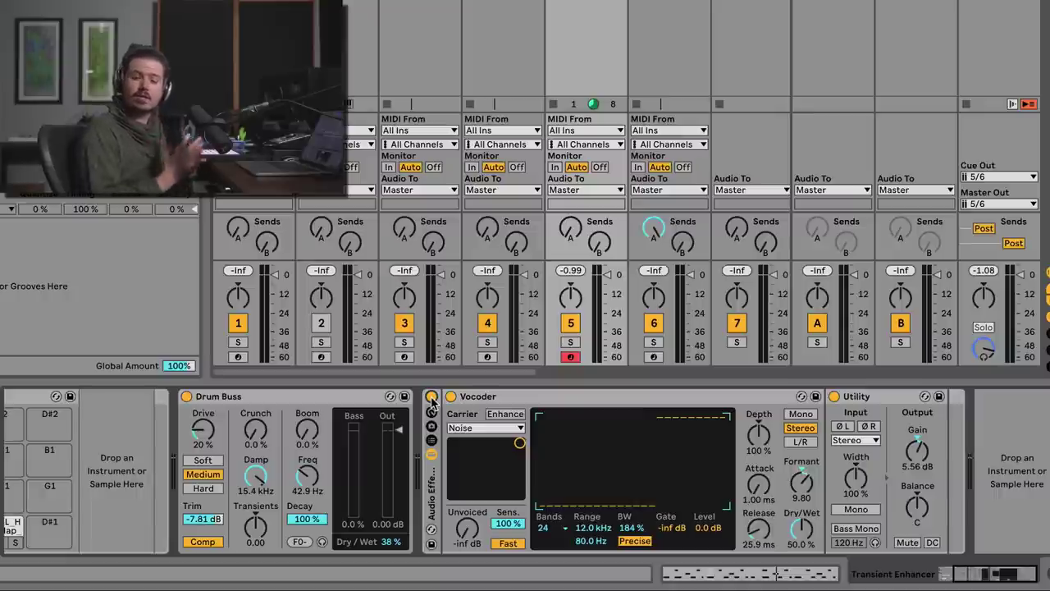
Step: Compare the playing drums with the Audio Effect Rack bypassed and active, and stop playback
{"action": "left_click", "coordinate": [431, 397]}
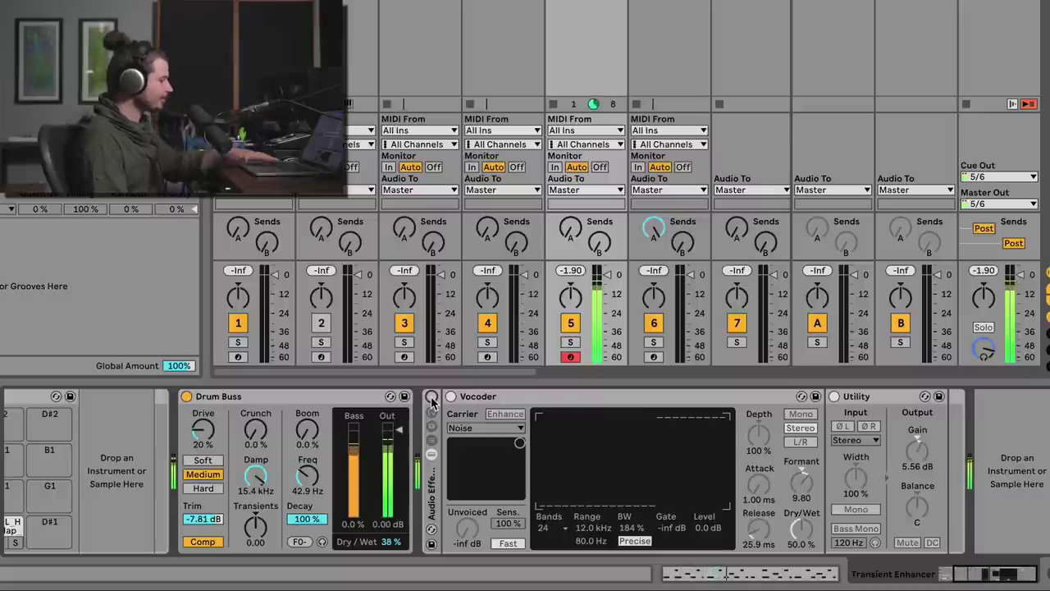
{"action": "left_click", "coordinate": [431, 397]}
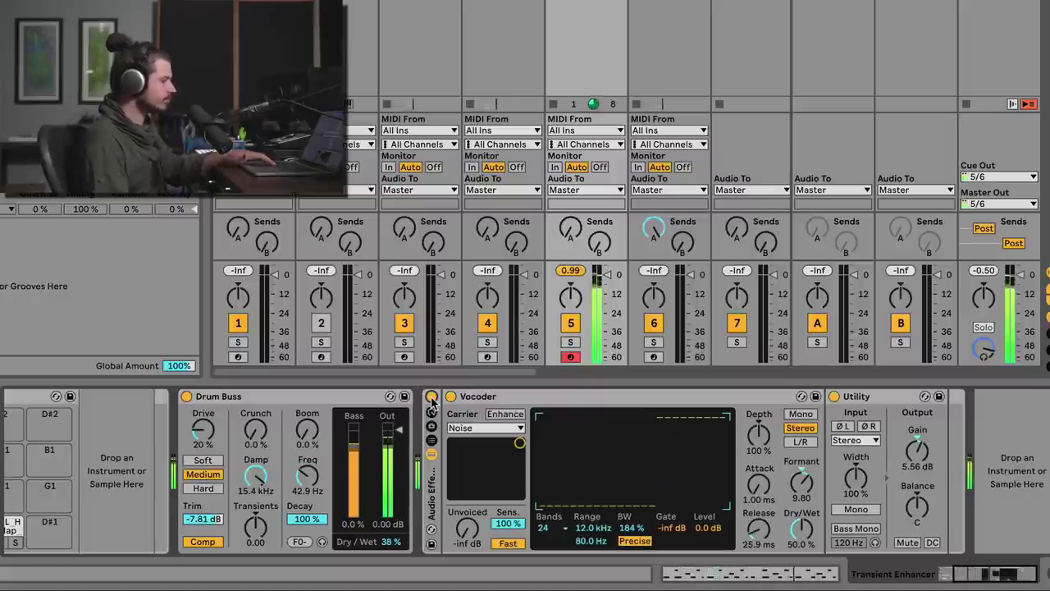
{"action": "left_click", "coordinate": [431, 397]}
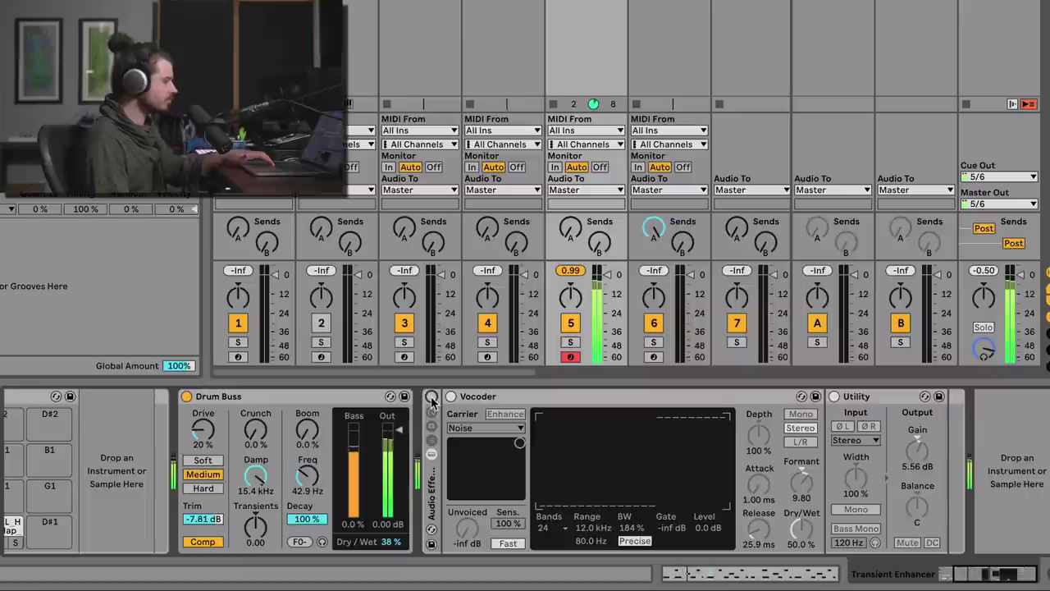
{"action": "left_click", "coordinate": [431, 397]}
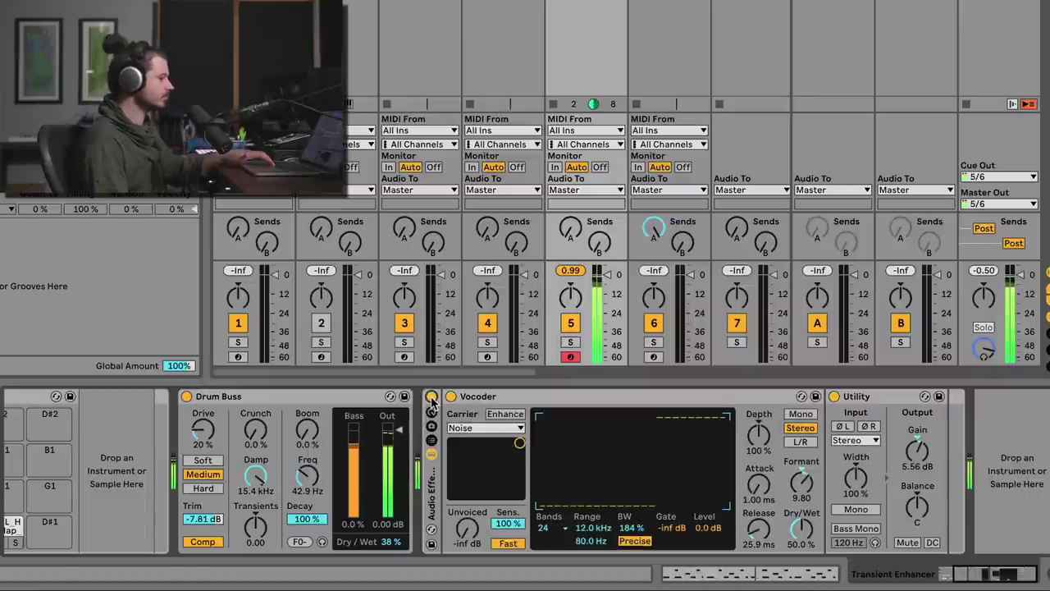
{"action": "key", "text": "space"}
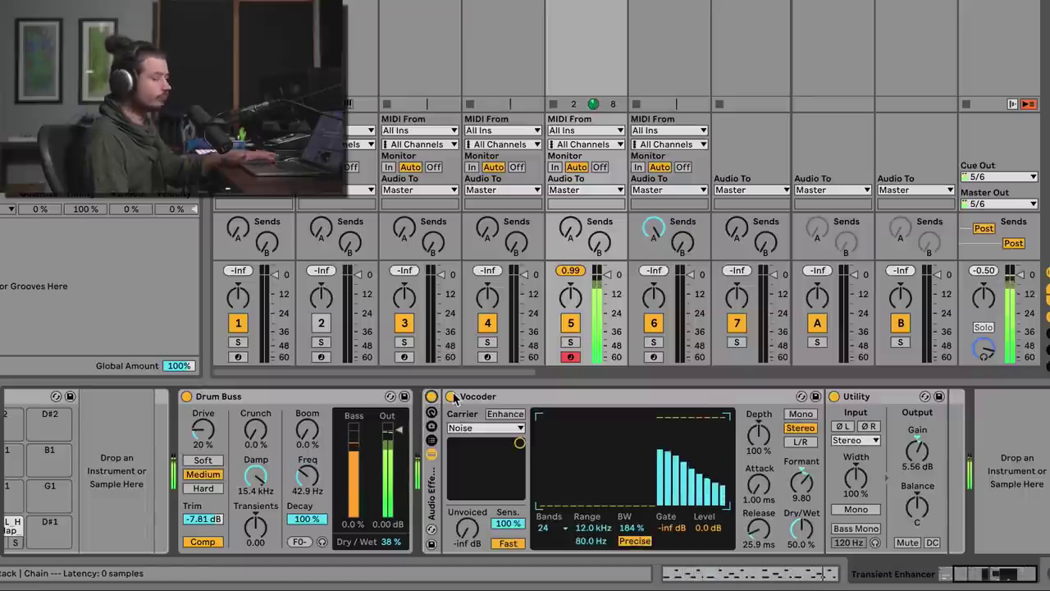
Step: Delete the Audio Effect Rack and add a fresh Vocoder with the Noise carrier after Drum Buss
{"action": "left_click", "coordinate": [431, 412]}
{"action": "right_click", "coordinate": [466, 404]}
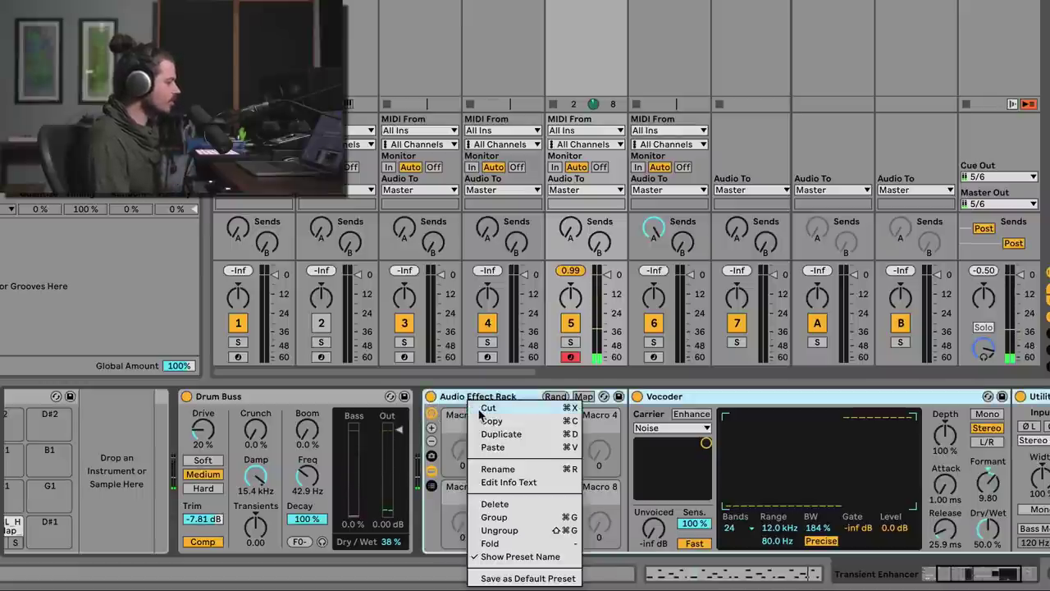
{"action": "left_click", "coordinate": [502, 503]}
{"action": "left_click_drag", "start_coordinate": [0, 429], "coordinate": [696, 464]}
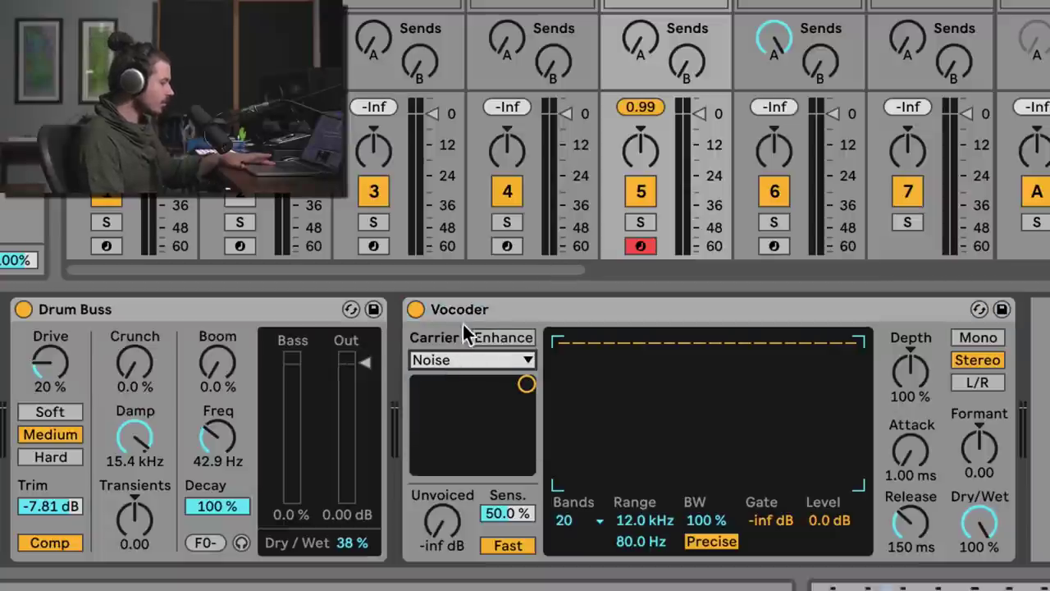
{"action": "left_click", "coordinate": [479, 309]}
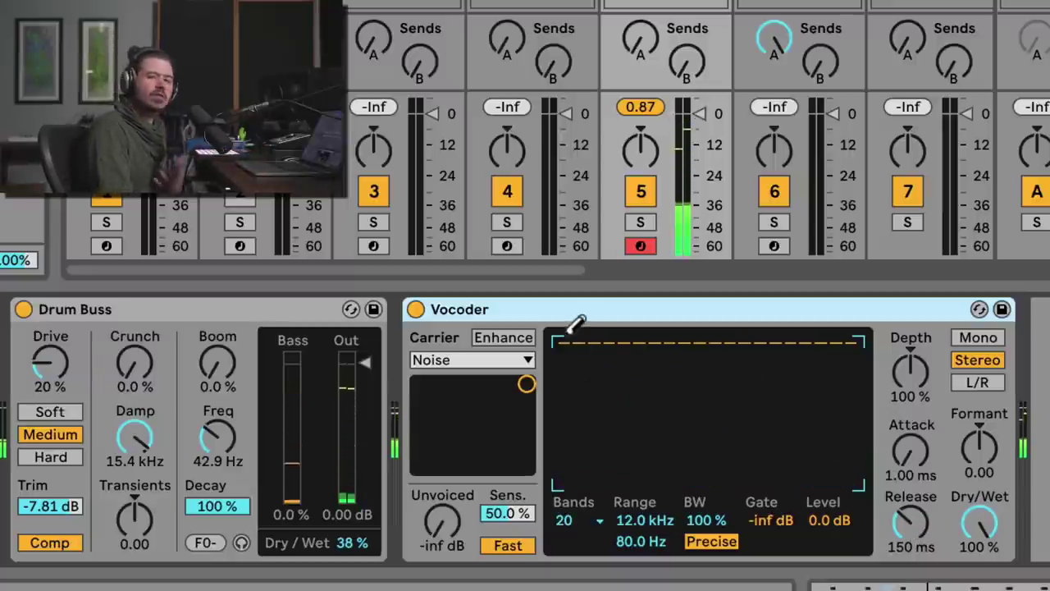
Step: Try the Vocoder's Release at 119 ms and Depth at 131 % while playing the drums
{"action": "left_click_drag", "start_coordinate": [929, 549], "coordinate": [930, 516]}
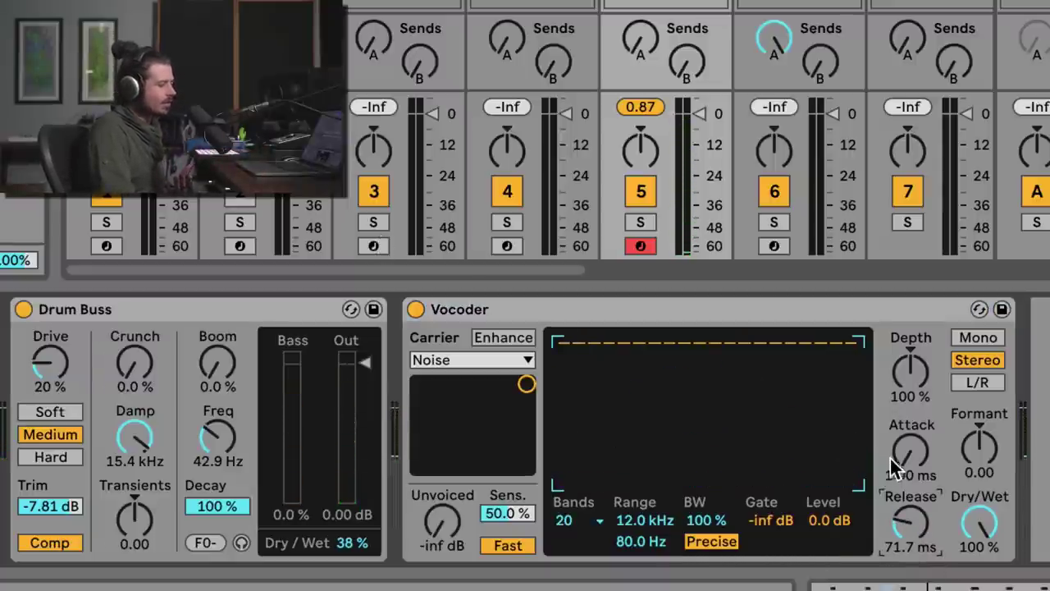
{"action": "mouse_move", "coordinate": [929, 558]}
{"action": "left_mouse_down"}
{"action": "mouse_move", "coordinate": [930, 533]}
{"action": "mouse_move", "coordinate": [929, 581]}
{"action": "mouse_move", "coordinate": [929, 525]}
{"action": "mouse_move", "coordinate": [930, 556]}
{"action": "left_mouse_up"}
{"action": "key", "text": "space"}
{"action": "left_click_drag", "start_coordinate": [899, 372], "coordinate": [899, 437]}
{"action": "left_click_drag", "start_coordinate": [921, 532], "coordinate": [921, 501]}
{"action": "left_click_drag", "start_coordinate": [909, 373], "coordinate": [910, 314]}
{"action": "left_click_drag", "start_coordinate": [917, 523], "coordinate": [917, 574]}
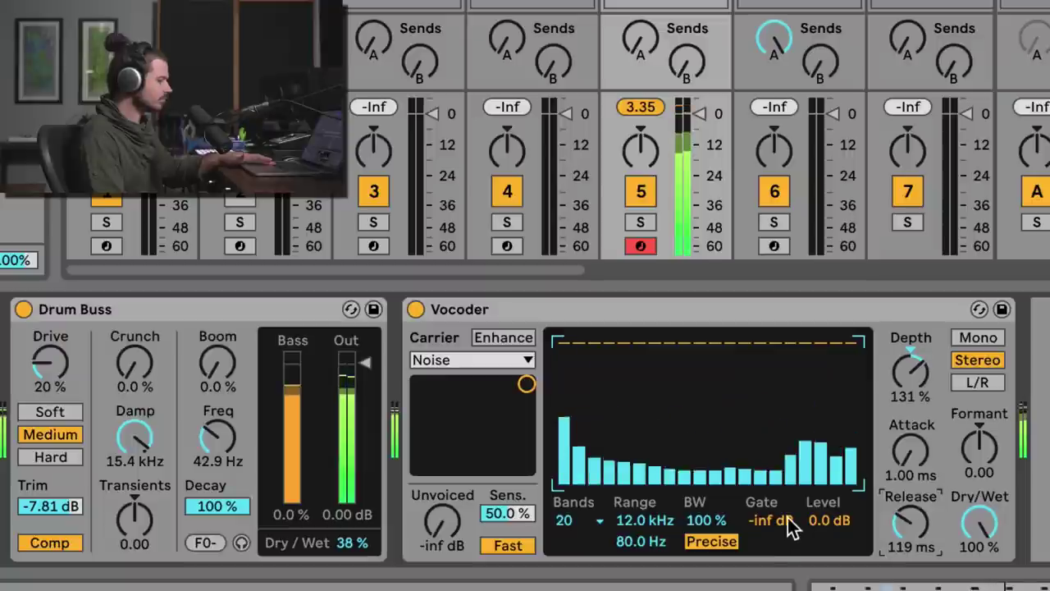
Step: Set the Vocoder's Gate to -2.1 dB and Formant to 0.20, and reset Depth to 100 % and Release to 150 ms
{"action": "left_click_drag", "start_coordinate": [775, 525], "coordinate": [772, 506]}
{"action": "mouse_move", "coordinate": [910, 370]}
{"action": "left_mouse_down"}
{"action": "mouse_move", "coordinate": [910, 417]}
{"action": "mouse_move", "coordinate": [910, 370]}
{"action": "left_mouse_up"}
{"action": "mouse_move", "coordinate": [979, 447]}
{"action": "left_mouse_down"}
{"action": "mouse_move", "coordinate": [978, 460]}
{"action": "mouse_move", "coordinate": [978, 439]}
{"action": "mouse_move", "coordinate": [989, 457]}
{"action": "left_mouse_up"}
{"action": "double_click", "coordinate": [911, 376]}
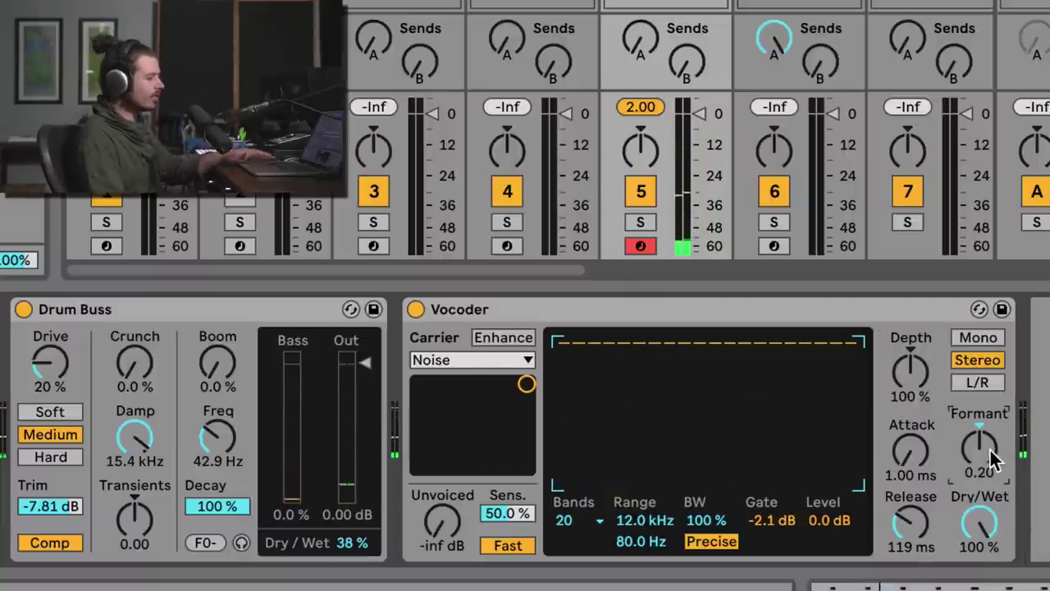
{"action": "left_click", "coordinate": [916, 526]}
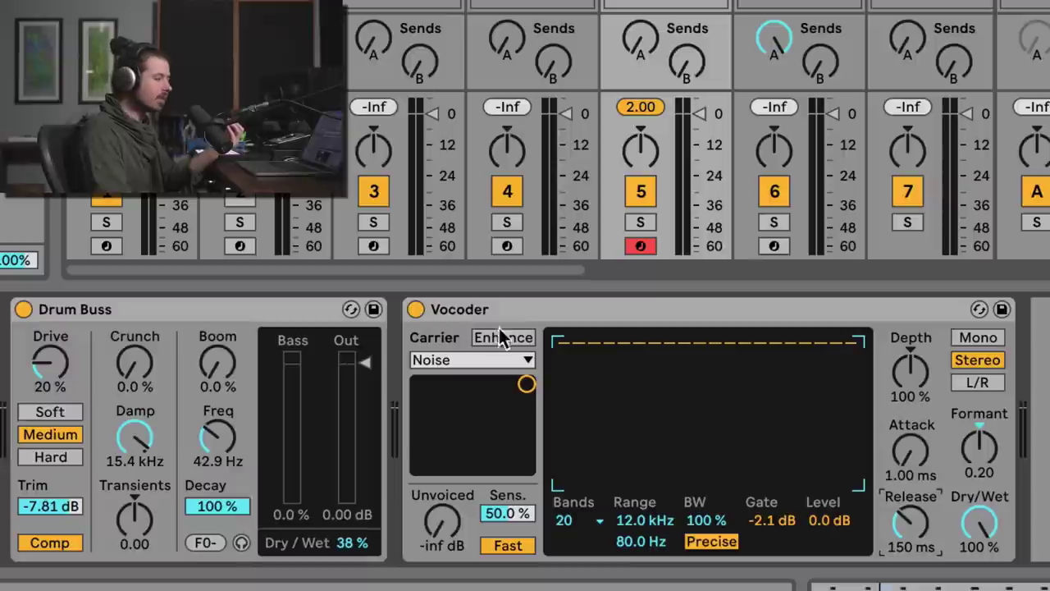
{"action": "left_click", "coordinate": [537, 316]}
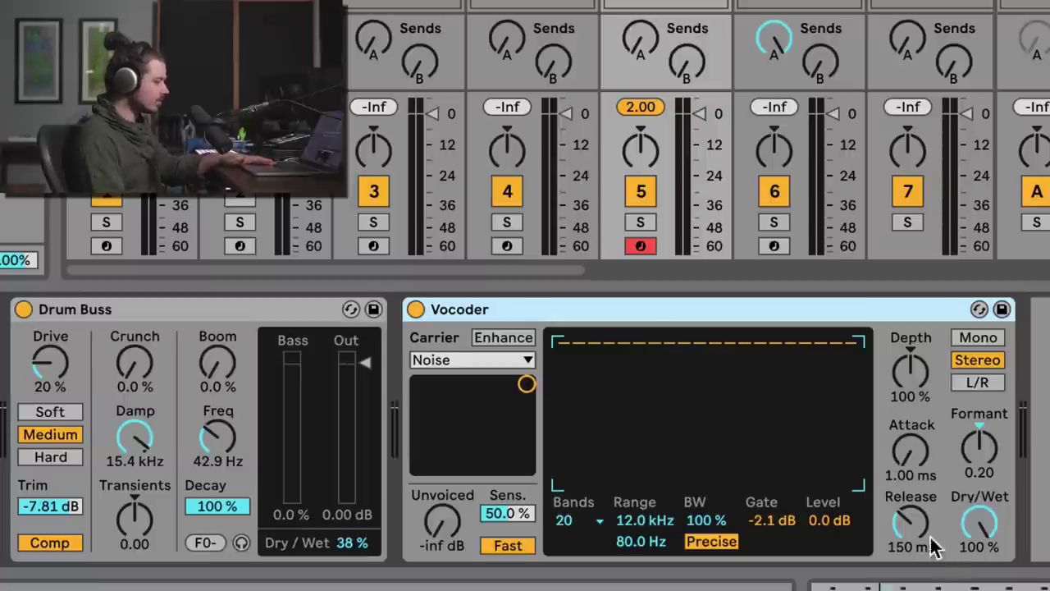
Step: Reset the Vocoder's Gate to -inf dB, play the drums and attenuate the lower filter bands into a rising ramp
{"action": "double_click", "coordinate": [774, 523]}
{"action": "key", "text": "space"}
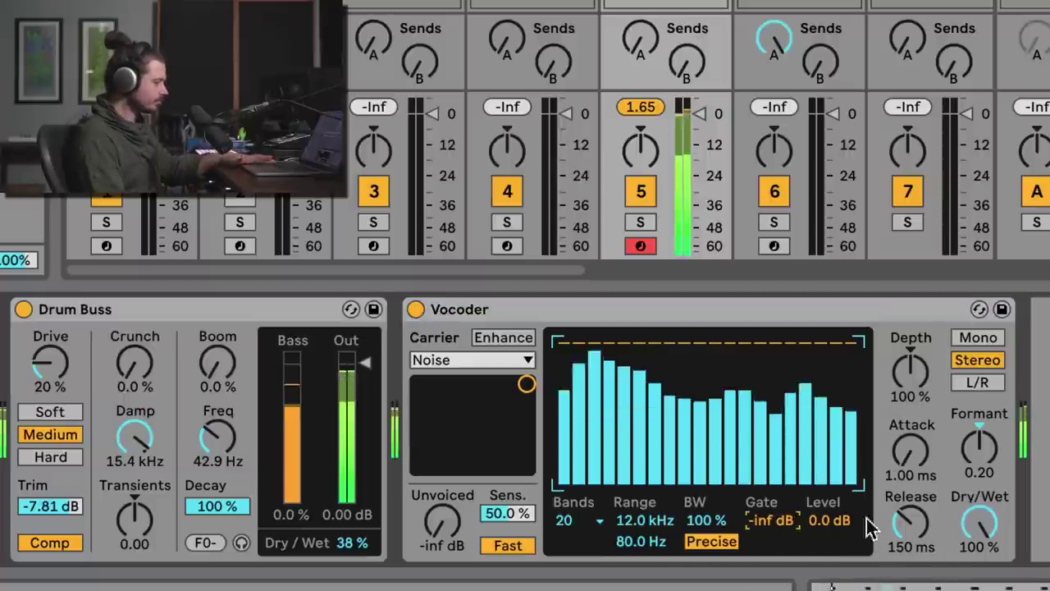
{"action": "mouse_move", "coordinate": [568, 380]}
{"action": "left_mouse_down"}
{"action": "mouse_move", "coordinate": [562, 448]}
{"action": "mouse_move", "coordinate": [586, 504]}
{"action": "left_mouse_up"}
{"action": "mouse_move", "coordinate": [643, 469]}
{"action": "left_mouse_down"}
{"action": "mouse_move", "coordinate": [658, 497]}
{"action": "mouse_move", "coordinate": [637, 351]}
{"action": "mouse_move", "coordinate": [585, 417]}
{"action": "mouse_move", "coordinate": [601, 403]}
{"action": "mouse_move", "coordinate": [563, 468]}
{"action": "mouse_move", "coordinate": [658, 366]}
{"action": "left_mouse_up"}
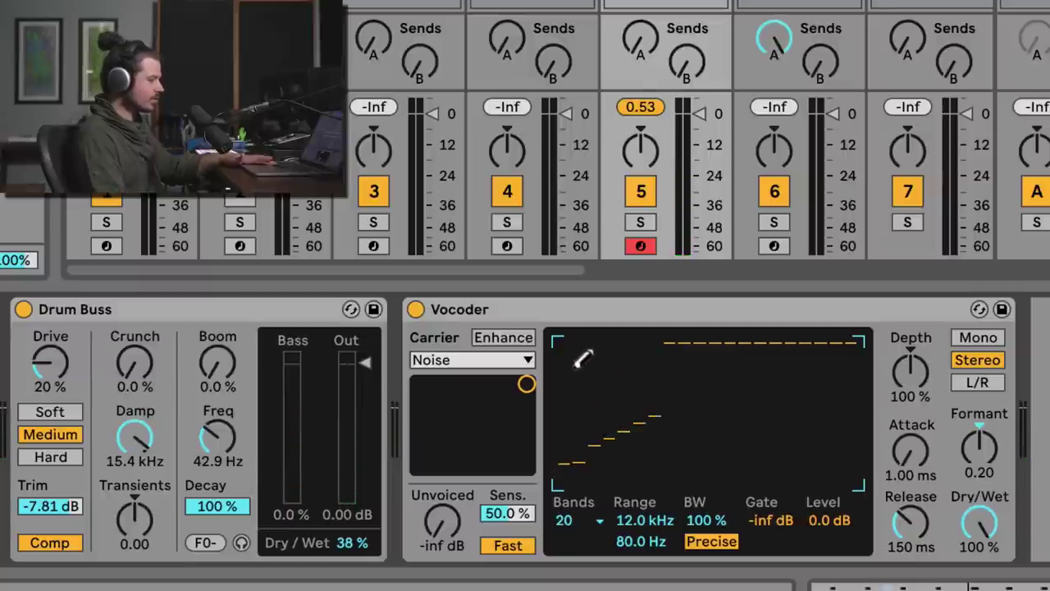
{"action": "mouse_move", "coordinate": [603, 436]}
{"action": "left_mouse_down"}
{"action": "mouse_move", "coordinate": [562, 458]}
{"action": "mouse_move", "coordinate": [608, 454]}
{"action": "left_mouse_up"}
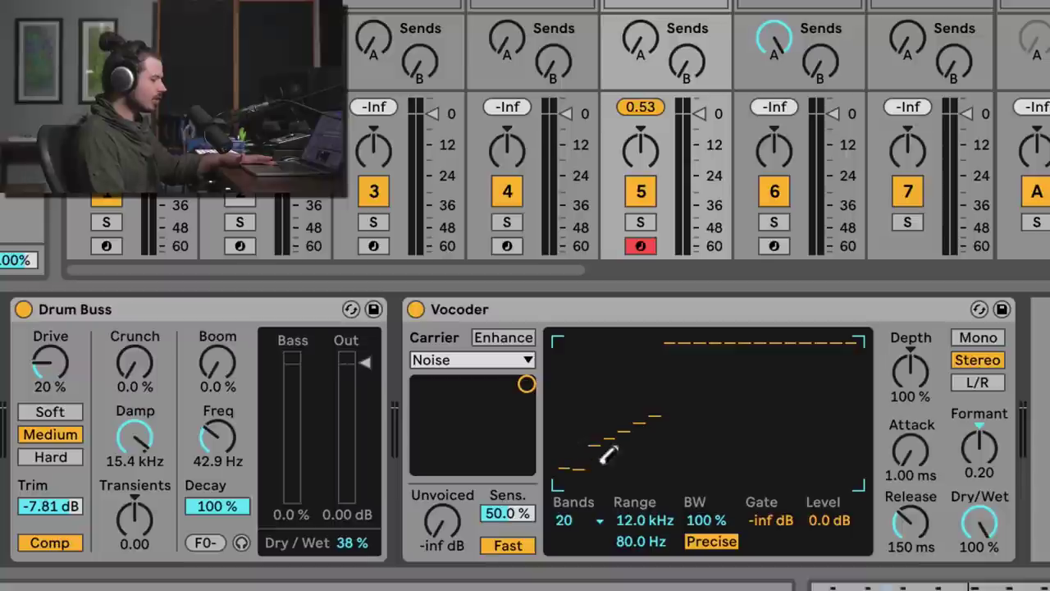
{"action": "left_click_drag", "start_coordinate": [718, 338], "coordinate": [717, 340]}
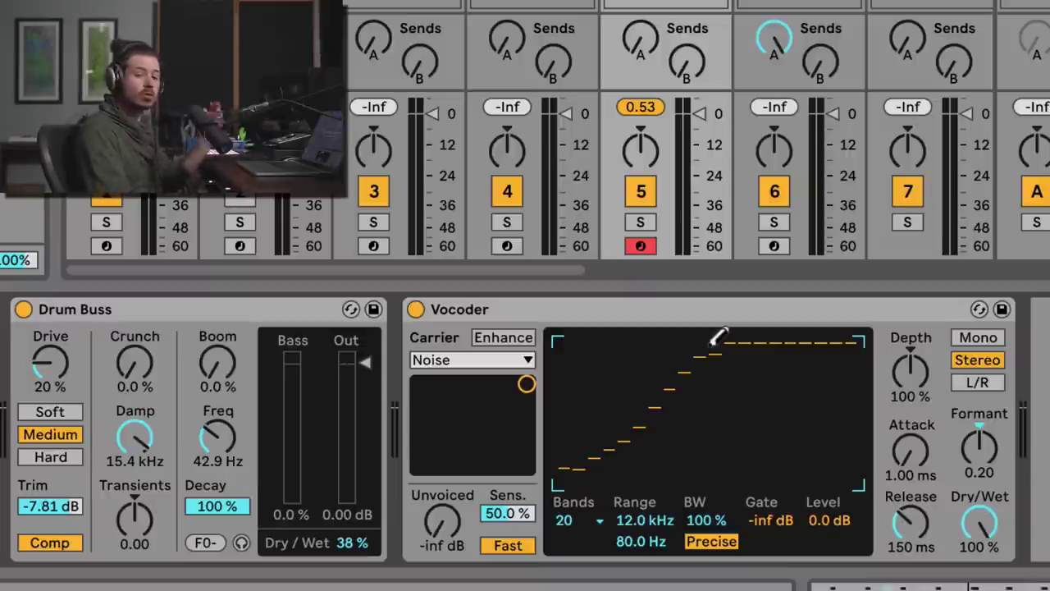
Step: Redraw the filter bands with a low-mid dip and a high-frequency peak, and set the range to 101 Hz–14.1 kHz
{"action": "left_click_drag", "start_coordinate": [639, 351], "coordinate": [581, 329]}
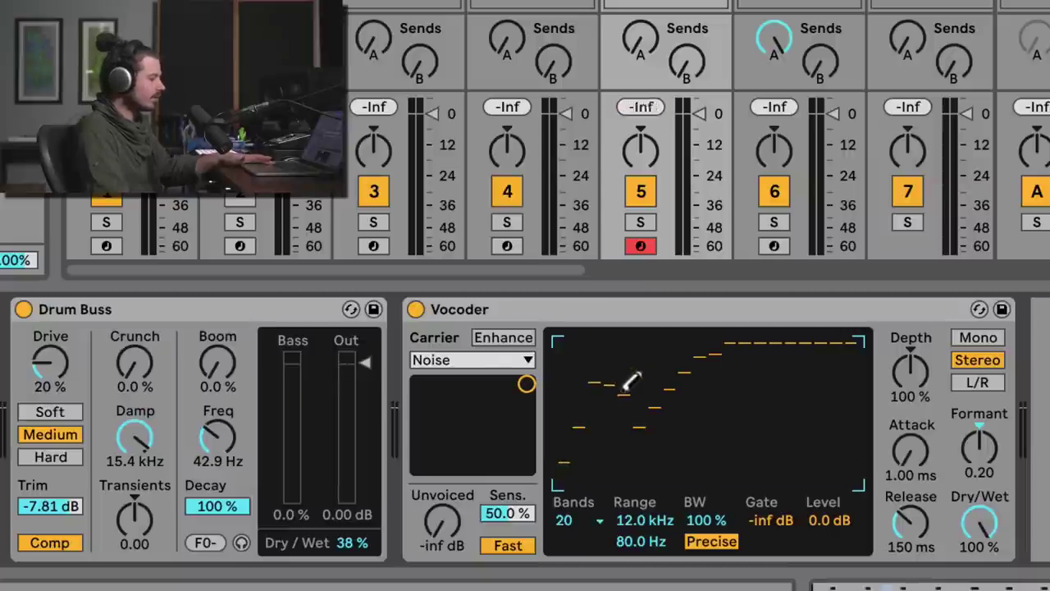
{"action": "mouse_move", "coordinate": [623, 391]}
{"action": "left_mouse_down"}
{"action": "mouse_move", "coordinate": [631, 416]}
{"action": "mouse_move", "coordinate": [602, 407]}
{"action": "mouse_move", "coordinate": [585, 415]}
{"action": "mouse_move", "coordinate": [643, 433]}
{"action": "mouse_move", "coordinate": [700, 363]}
{"action": "mouse_move", "coordinate": [651, 427]}
{"action": "mouse_move", "coordinate": [683, 440]}
{"action": "mouse_move", "coordinate": [709, 425]}
{"action": "mouse_move", "coordinate": [755, 344]}
{"action": "mouse_move", "coordinate": [799, 333]}
{"action": "mouse_move", "coordinate": [822, 336]}
{"action": "mouse_move", "coordinate": [862, 368]}
{"action": "mouse_move", "coordinate": [867, 399]}
{"action": "mouse_move", "coordinate": [813, 360]}
{"action": "mouse_move", "coordinate": [752, 370]}
{"action": "left_mouse_up"}
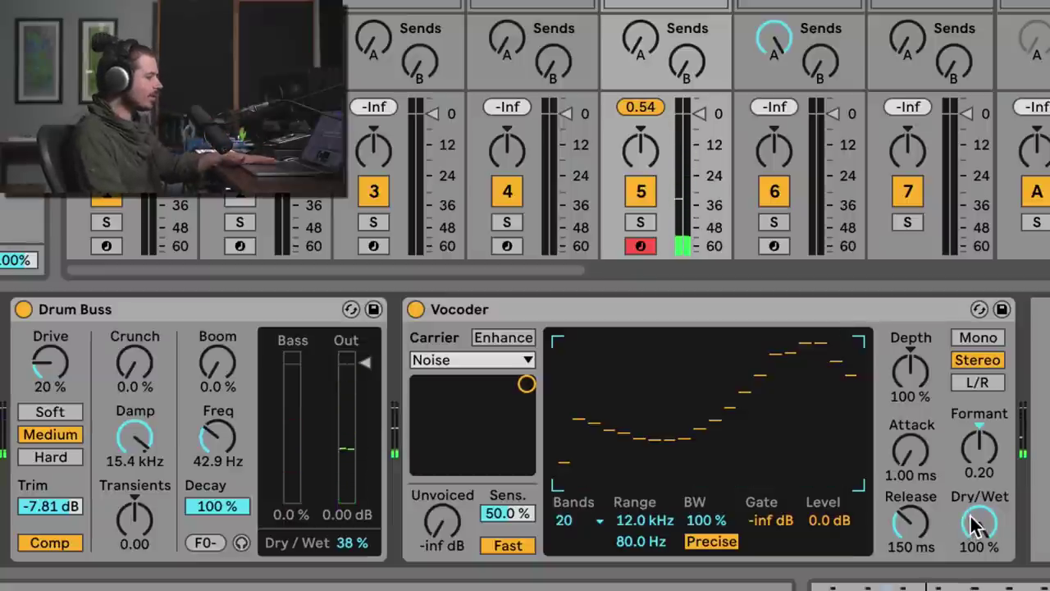
{"action": "left_click", "coordinate": [632, 540]}
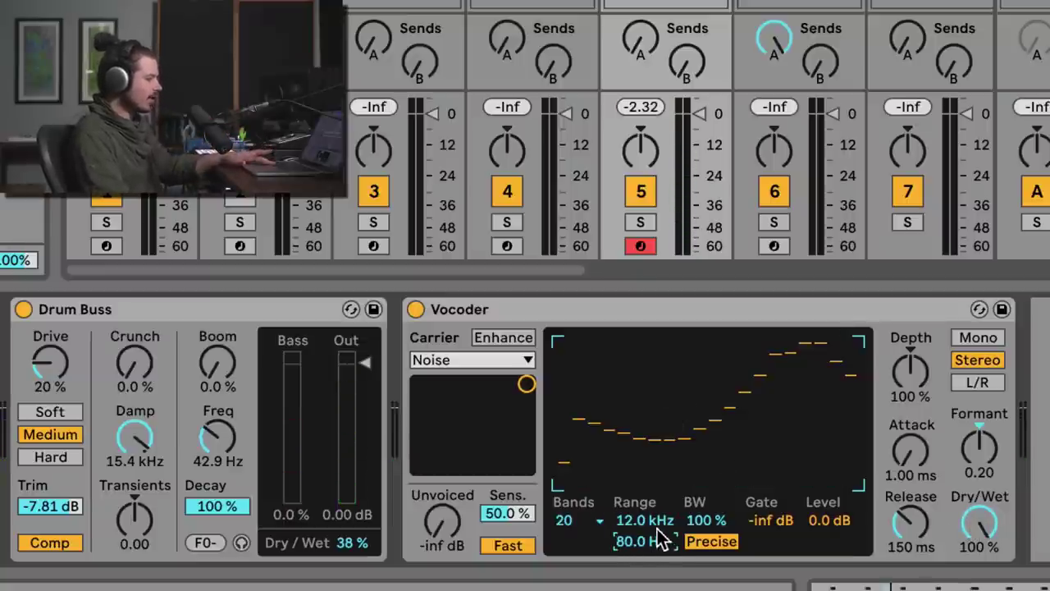
{"action": "key", "text": "space"}
{"action": "left_click_drag", "start_coordinate": [645, 520], "coordinate": [645, 496]}
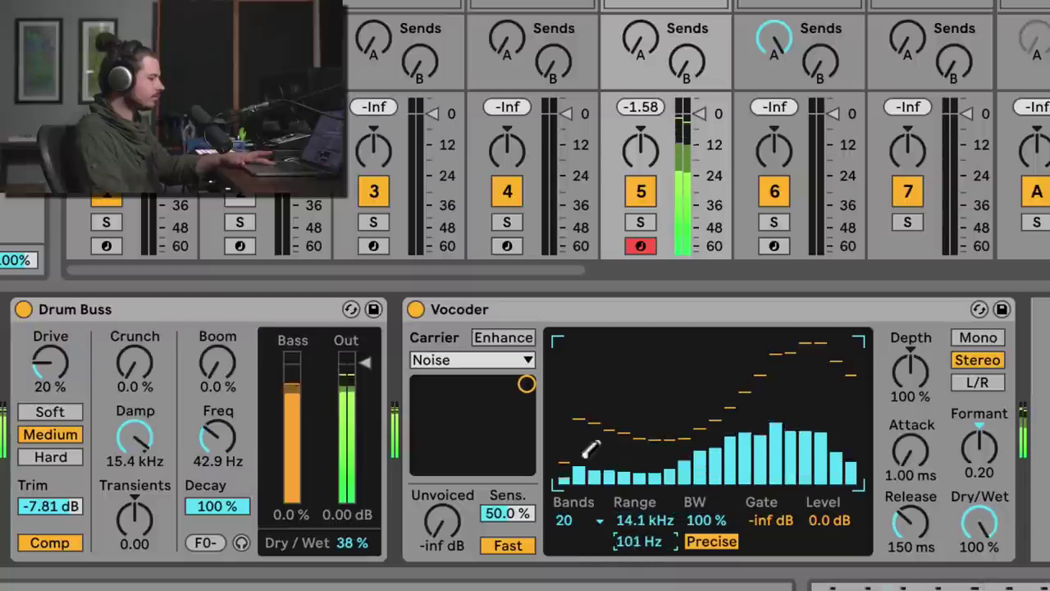
Step: Adjust the lowest filter bands, leaving the third raised, and set the Vocoder's bandwidth to 138 % during playback
{"action": "left_click_drag", "start_coordinate": [564, 341], "coordinate": [563, 406]}
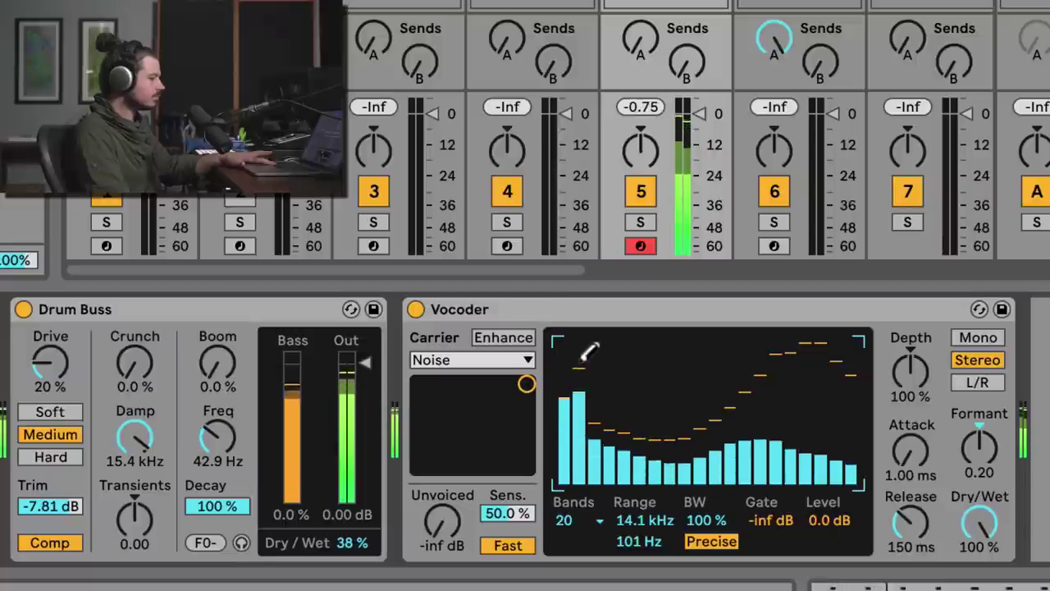
{"action": "mouse_move", "coordinate": [599, 374]}
{"action": "left_mouse_down"}
{"action": "mouse_move", "coordinate": [607, 381]}
{"action": "mouse_move", "coordinate": [581, 418]}
{"action": "mouse_move", "coordinate": [560, 419]}
{"action": "mouse_move", "coordinate": [605, 392]}
{"action": "mouse_move", "coordinate": [603, 354]}
{"action": "mouse_move", "coordinate": [609, 421]}
{"action": "left_mouse_up"}
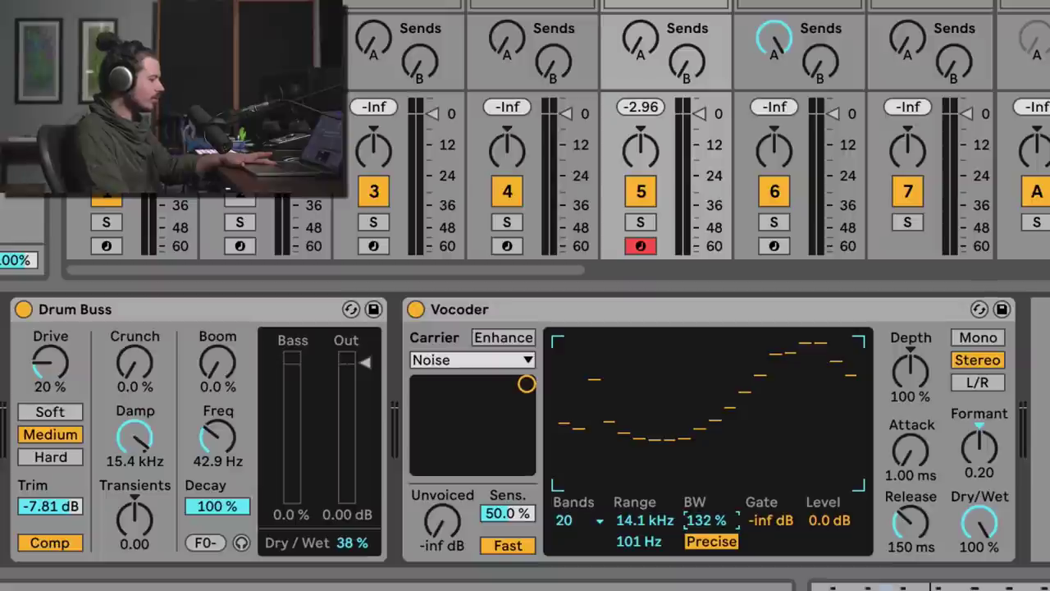
{"action": "key", "text": "space"}
{"action": "left_click_drag", "start_coordinate": [707, 520], "coordinate": [707, 514]}
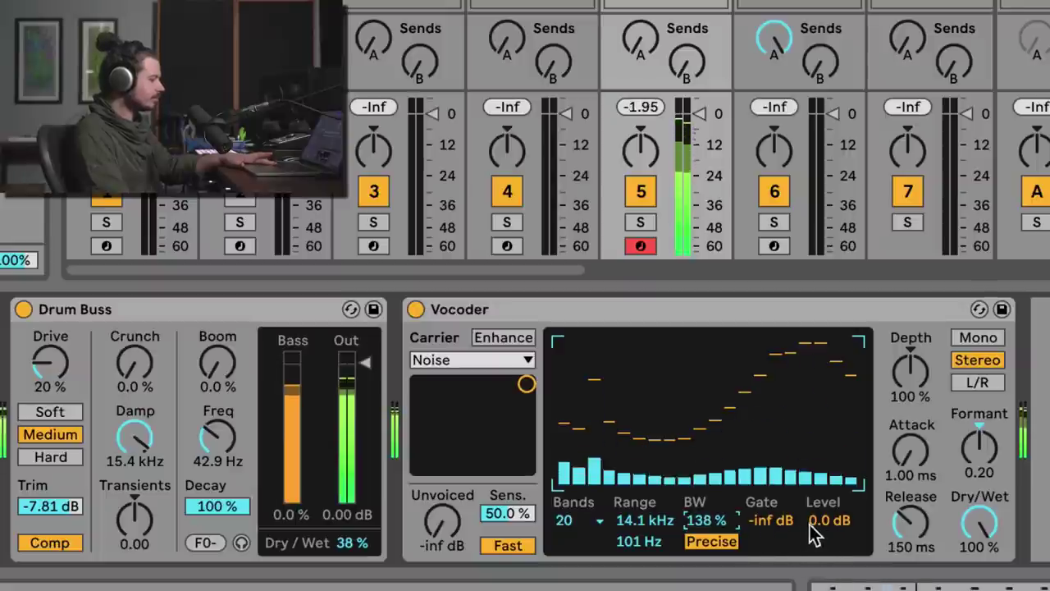
{"action": "key", "text": "space"}
Step: Shorten the Vocoder's Release to 49.0 ms and set its Dry/Wet to 45.5 %
{"action": "left_click", "coordinate": [902, 522]}
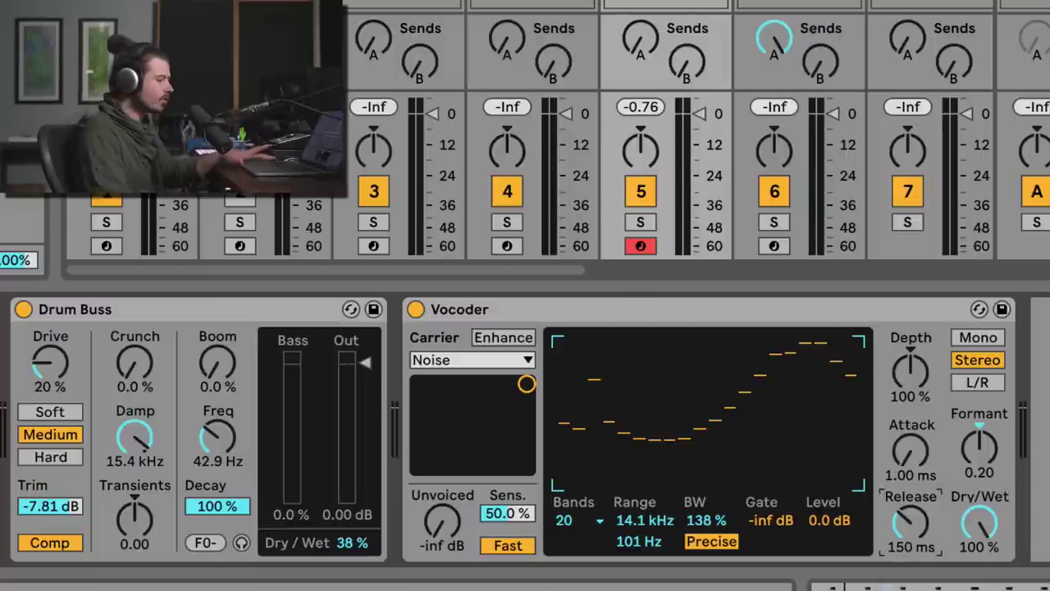
{"action": "left_click_drag", "start_coordinate": [909, 522], "coordinate": [910, 538]}
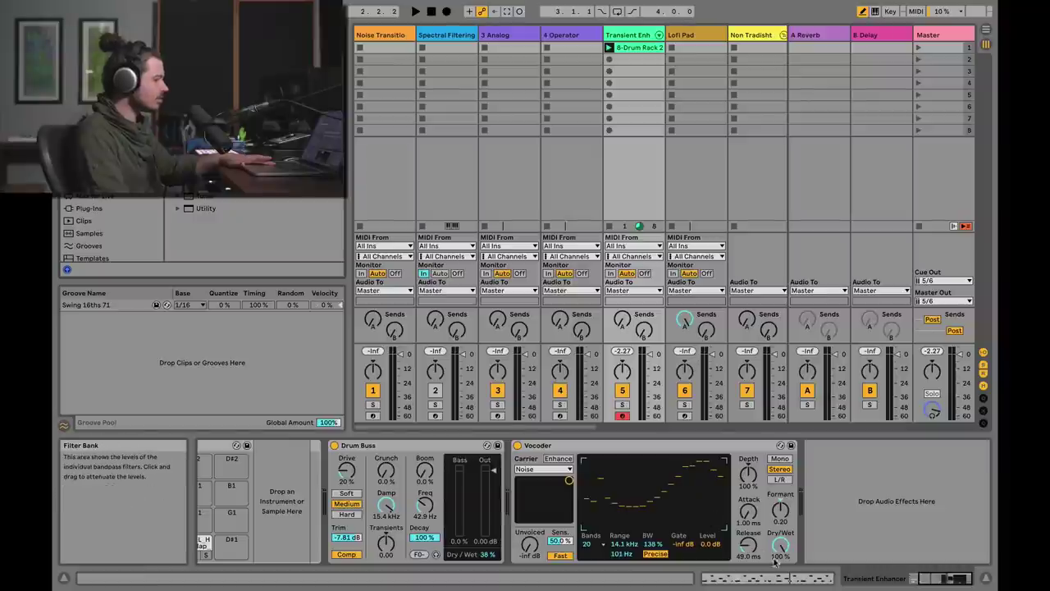
{"action": "left_click_drag", "start_coordinate": [979, 523], "coordinate": [978, 534]}
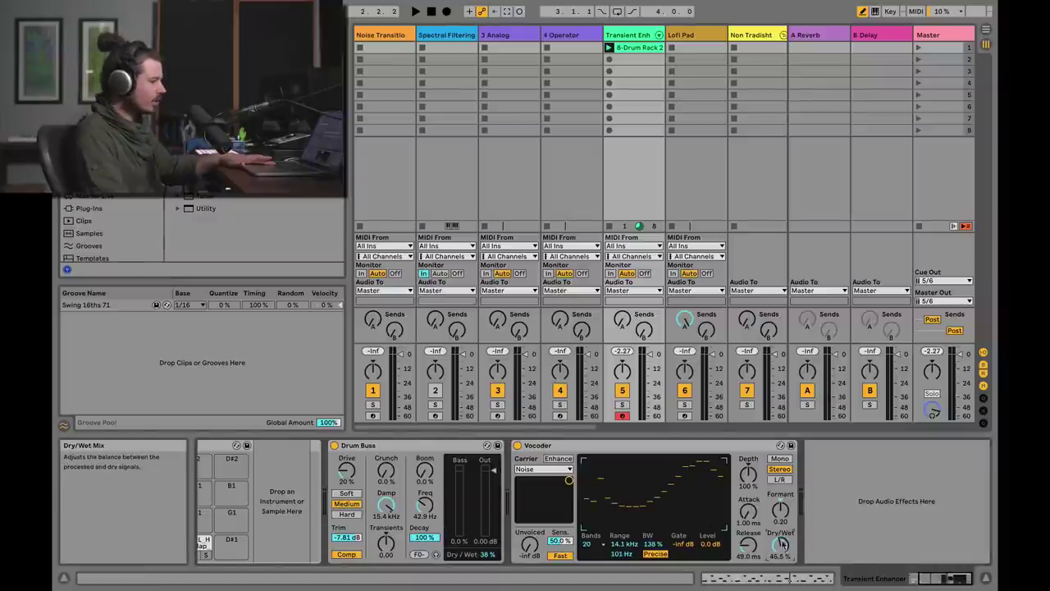
Step: Add a Utility after the Vocoder and set its Gain to 4.92 dB
{"action": "left_click", "coordinate": [632, 452]}
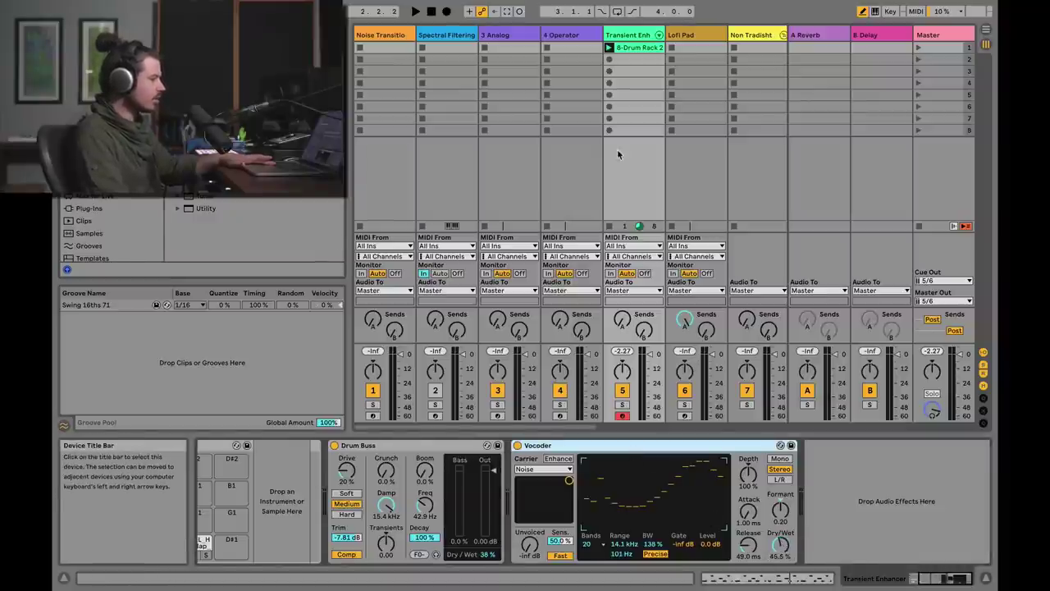
{"action": "left_click", "coordinate": [192, 208]}
{"action": "left_click_drag", "start_coordinate": [860, 485], "coordinate": [871, 490]}
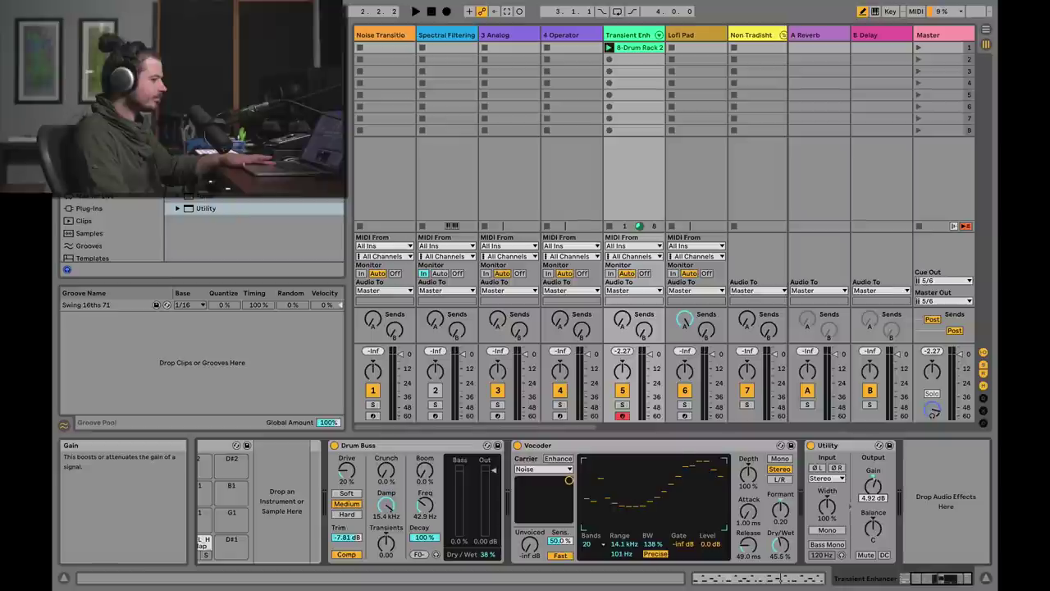
Step: Group the Vocoder and Utility into one Audio Effect Rack
{"action": "left_click", "coordinate": [637, 447]}
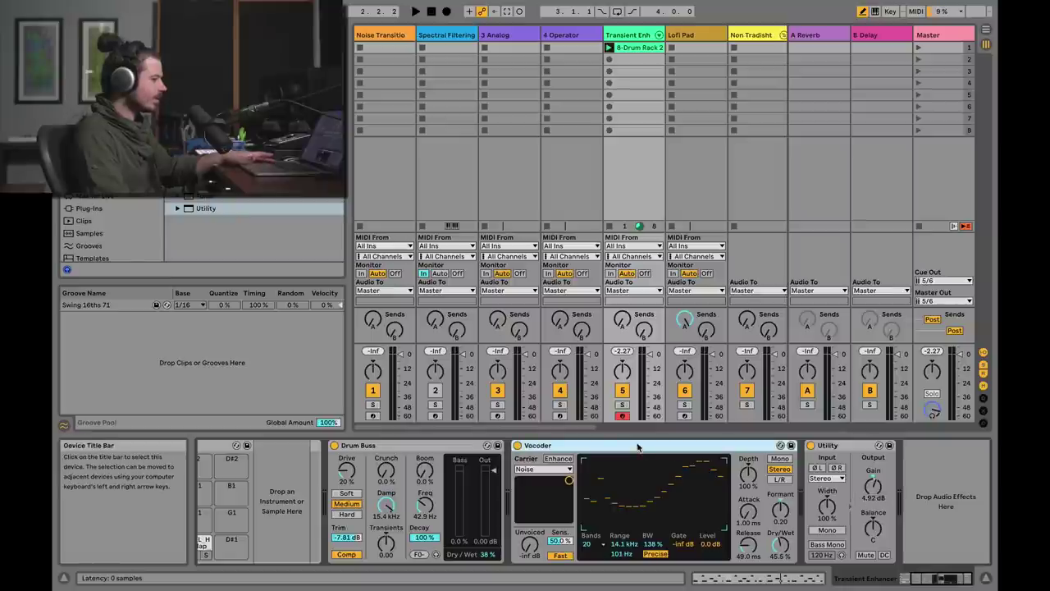
{"action": "right_click", "coordinate": [845, 446]}
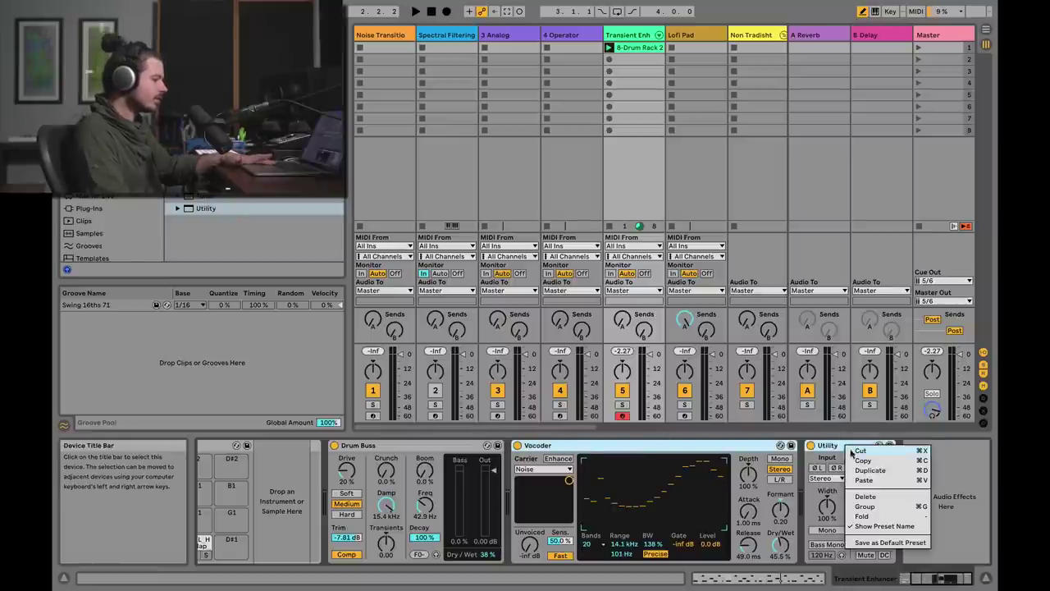
{"action": "left_click", "coordinate": [865, 506]}
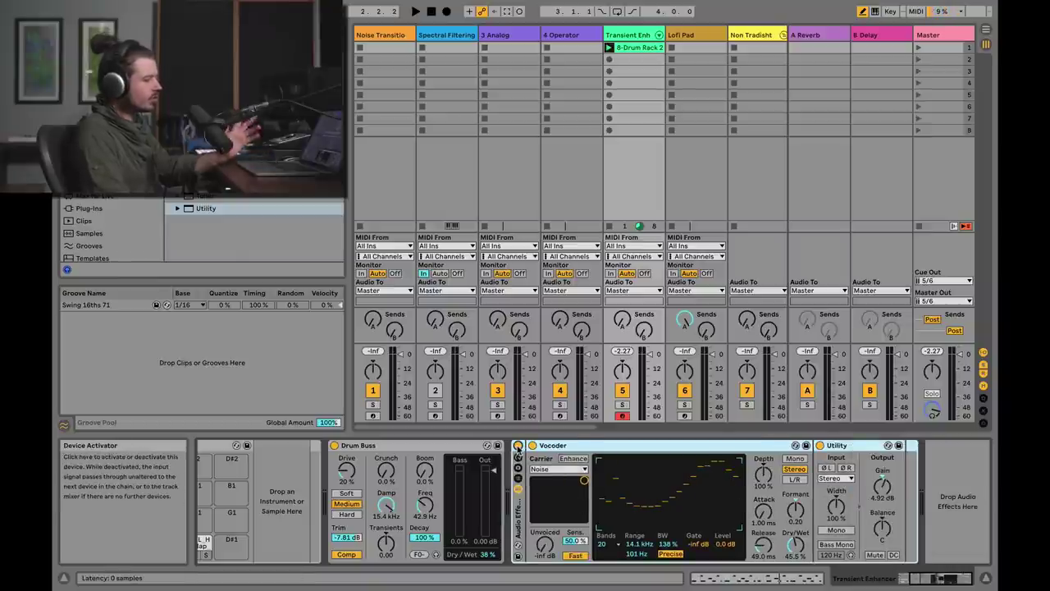
Step: Play the drums and compare the sound with the new Vocoder and Utility rack bypassed and active
{"action": "left_click", "coordinate": [517, 447]}
{"action": "key", "text": "space"}
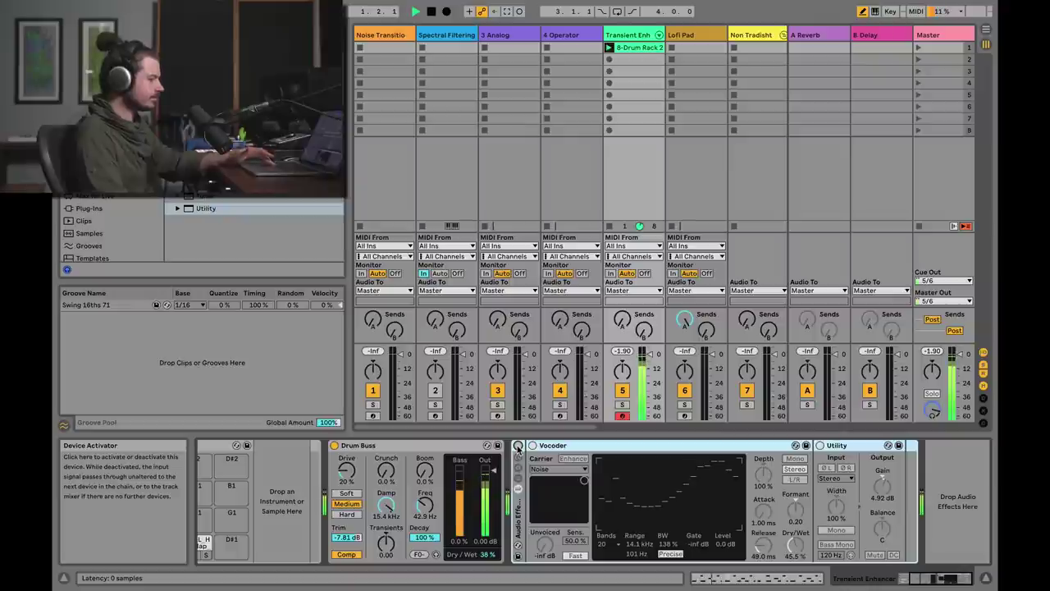
{"action": "left_click", "coordinate": [518, 447]}
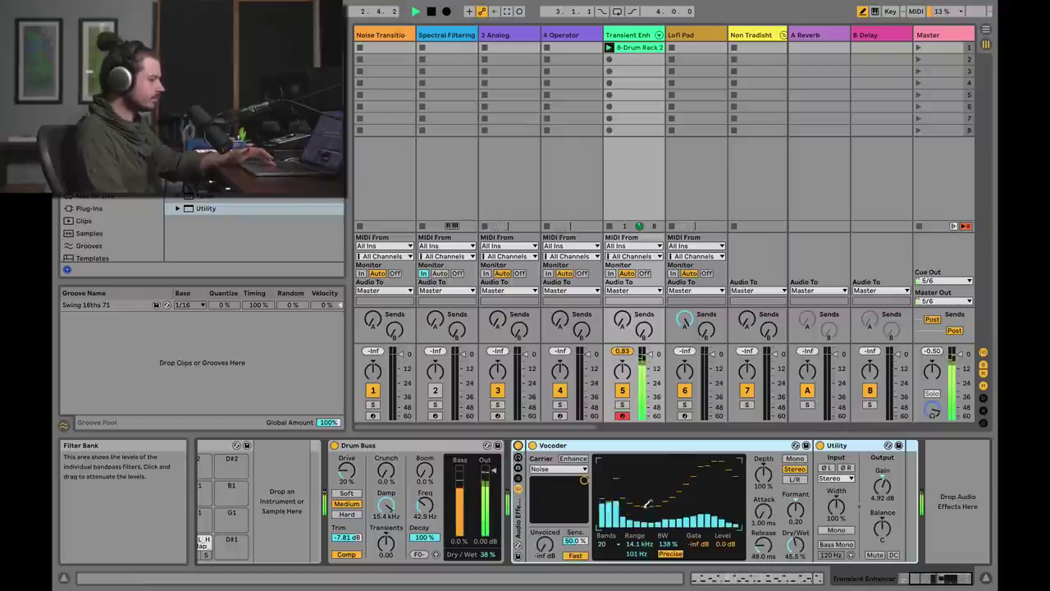
{"action": "left_click", "coordinate": [518, 447]}
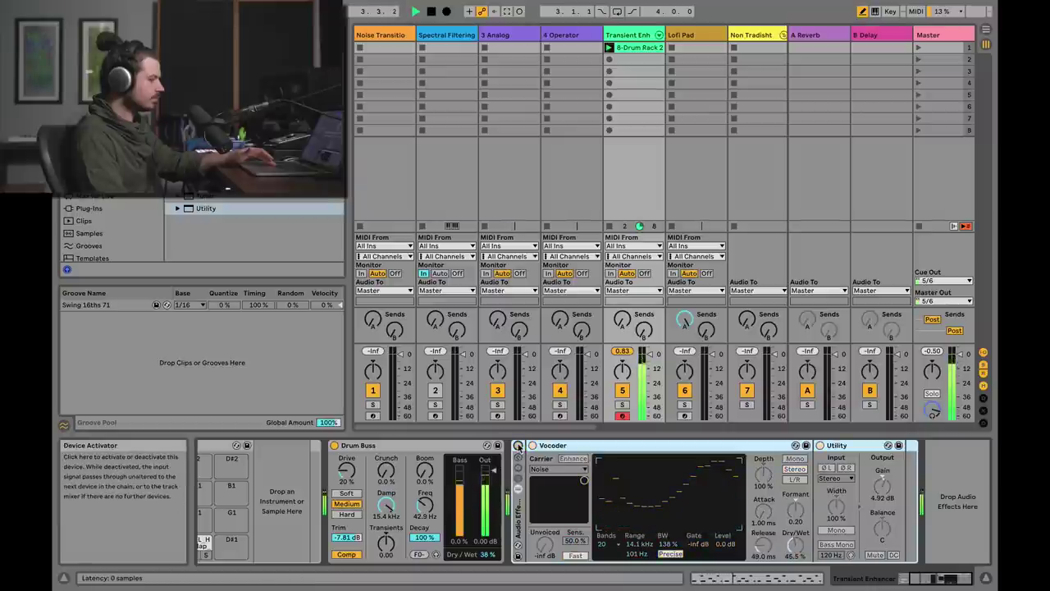
Step: Reactivate the transient rack, set the Vocoder's Dry/Wet to 47.0 % and draw its middle filter bands lower
{"action": "left_click", "coordinate": [517, 447]}
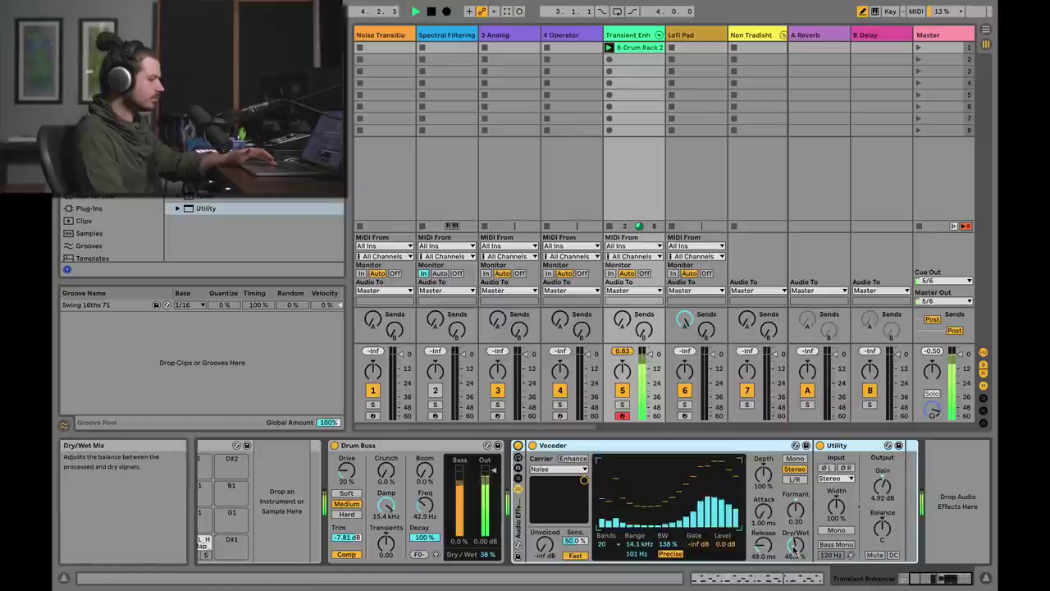
{"action": "key", "text": "space"}
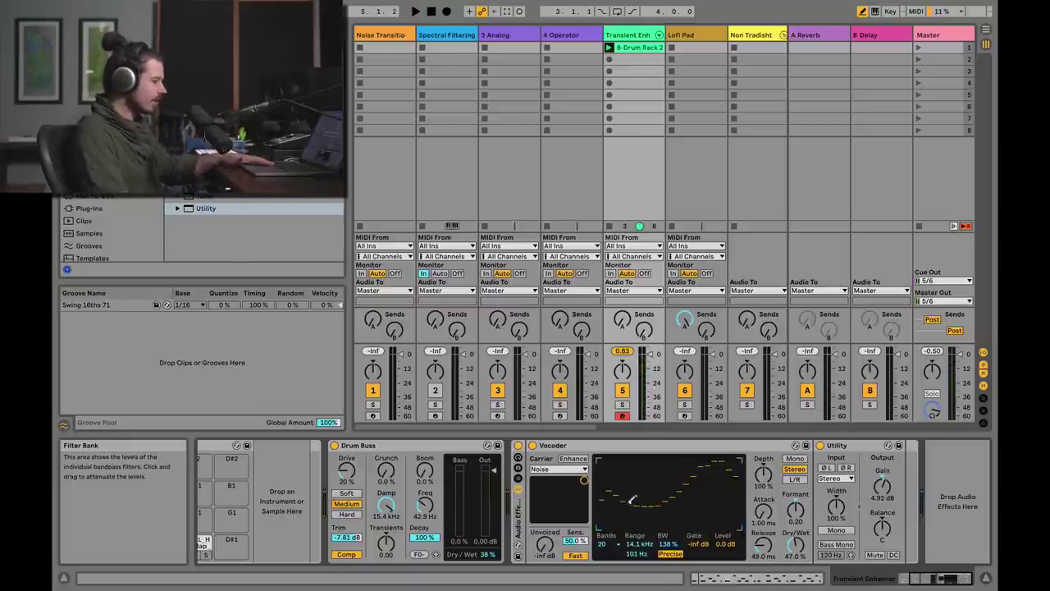
{"action": "left_click_drag", "start_coordinate": [631, 498], "coordinate": [654, 517]}
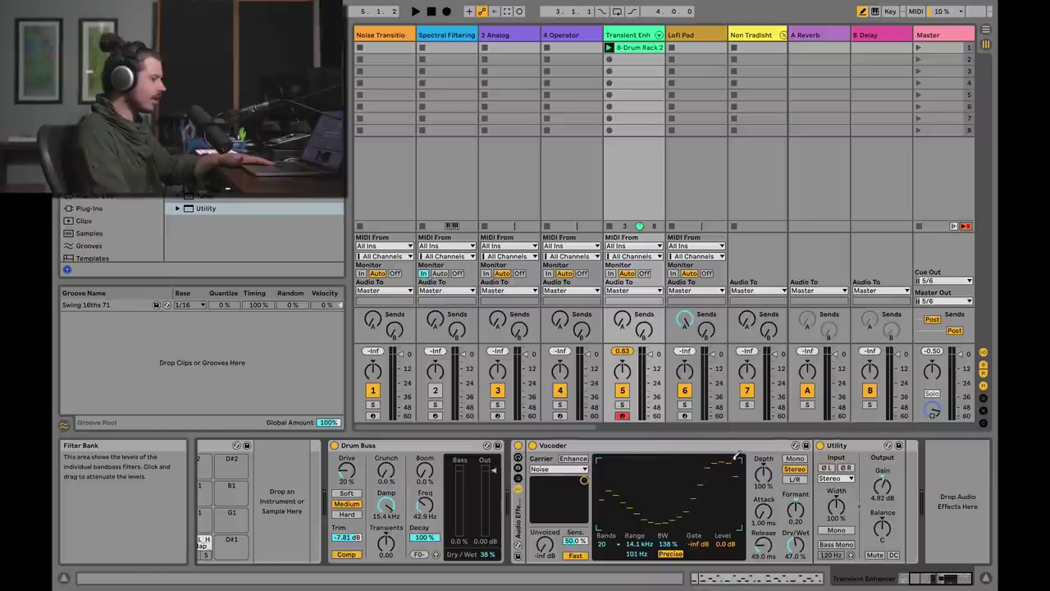
Step: Compare the playing drums with the rack bypassed and active while raising the Vocoder's Dry/Wet to 52.5 % and its Release to 63.1 ms
{"action": "left_click", "coordinate": [517, 445]}
{"action": "key", "text": "space"}
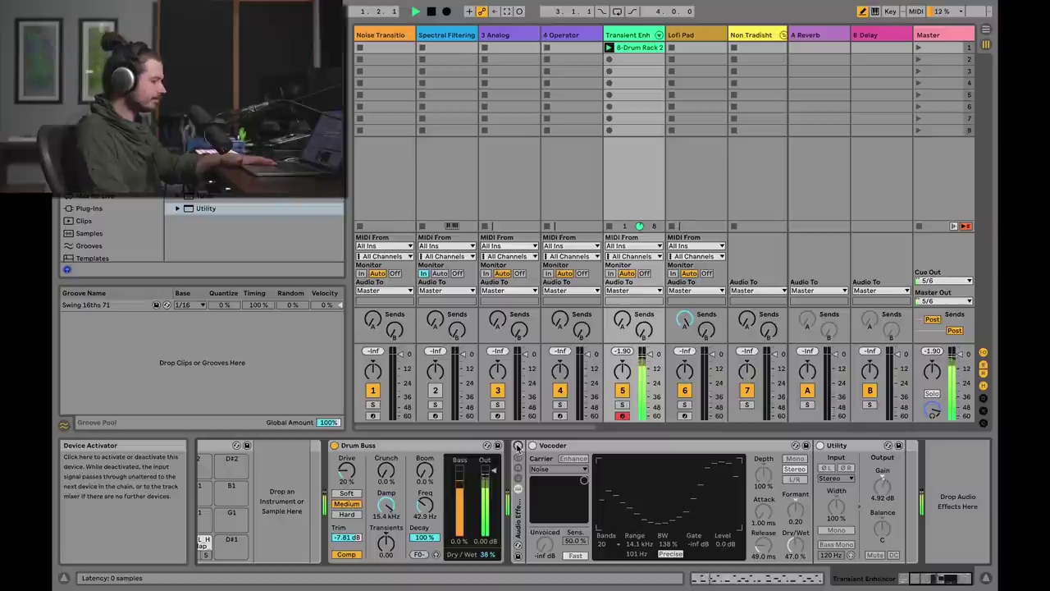
{"action": "left_click", "coordinate": [518, 445]}
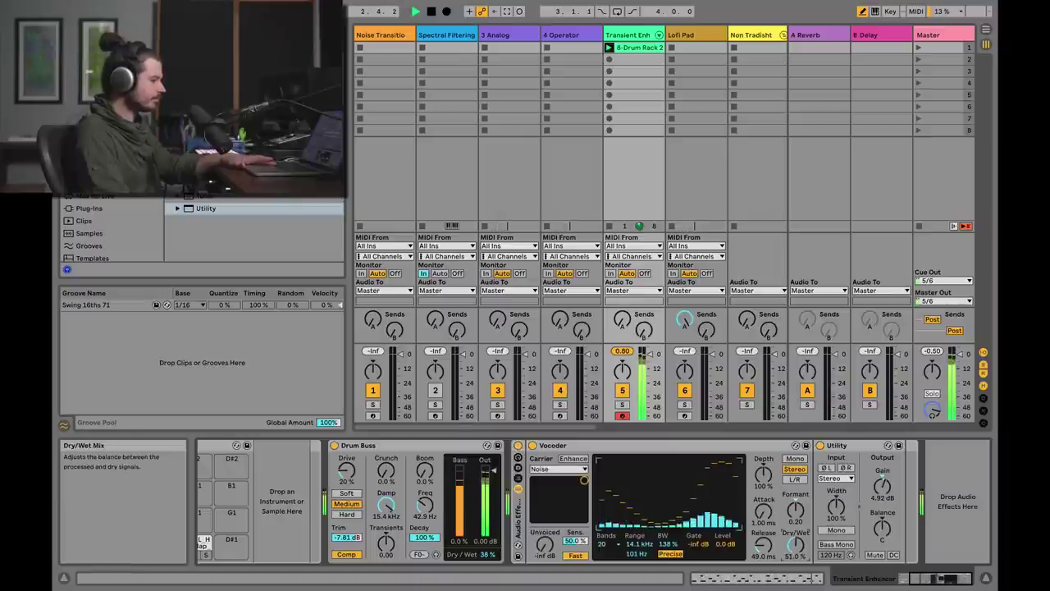
{"action": "left_click", "coordinate": [518, 446]}
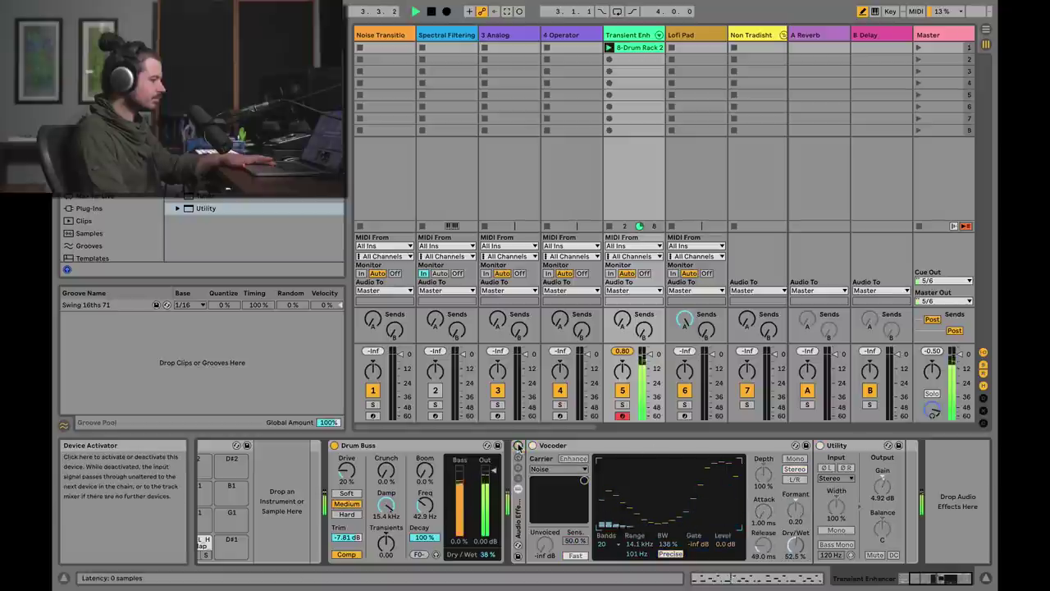
{"action": "left_click", "coordinate": [518, 445]}
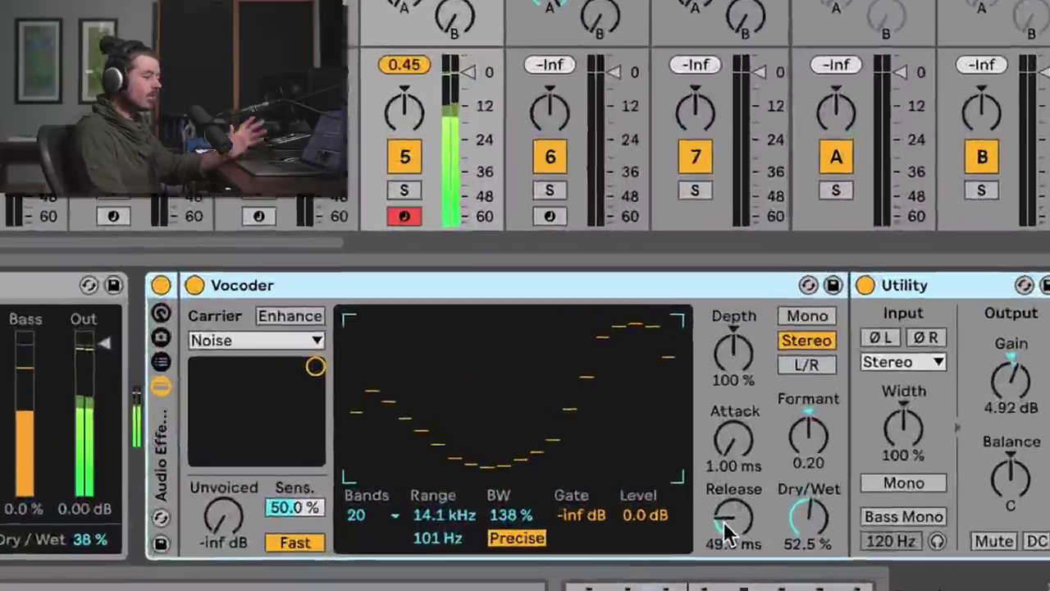
{"action": "left_click", "coordinate": [724, 521]}
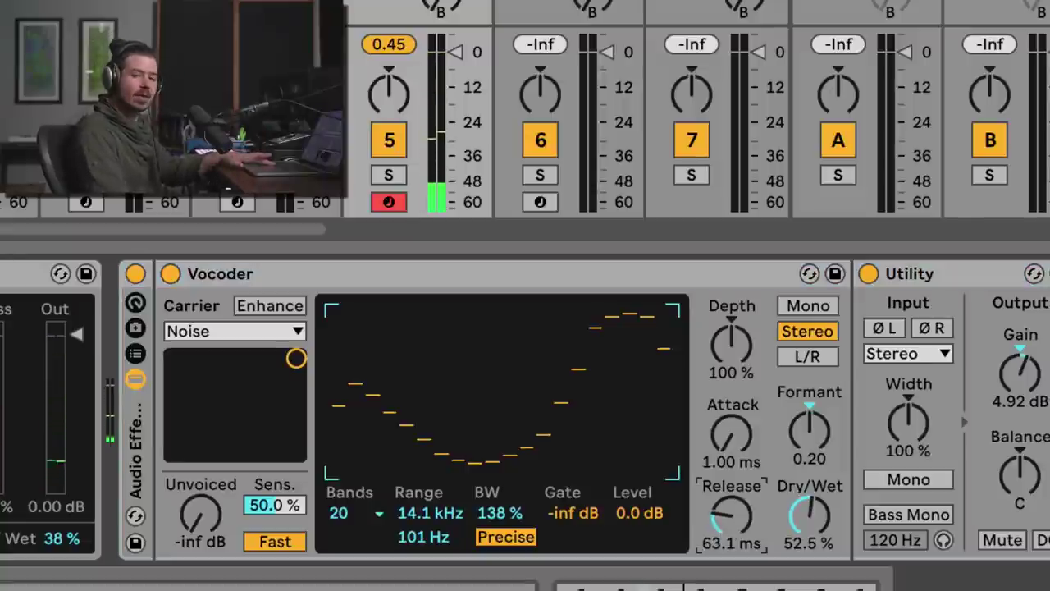
{"action": "mouse_move", "coordinate": [731, 515]}
{"action": "left_mouse_down"}
{"action": "mouse_move", "coordinate": [731, 441]}
{"action": "mouse_move", "coordinate": [723, 517]}
{"action": "left_mouse_up"}
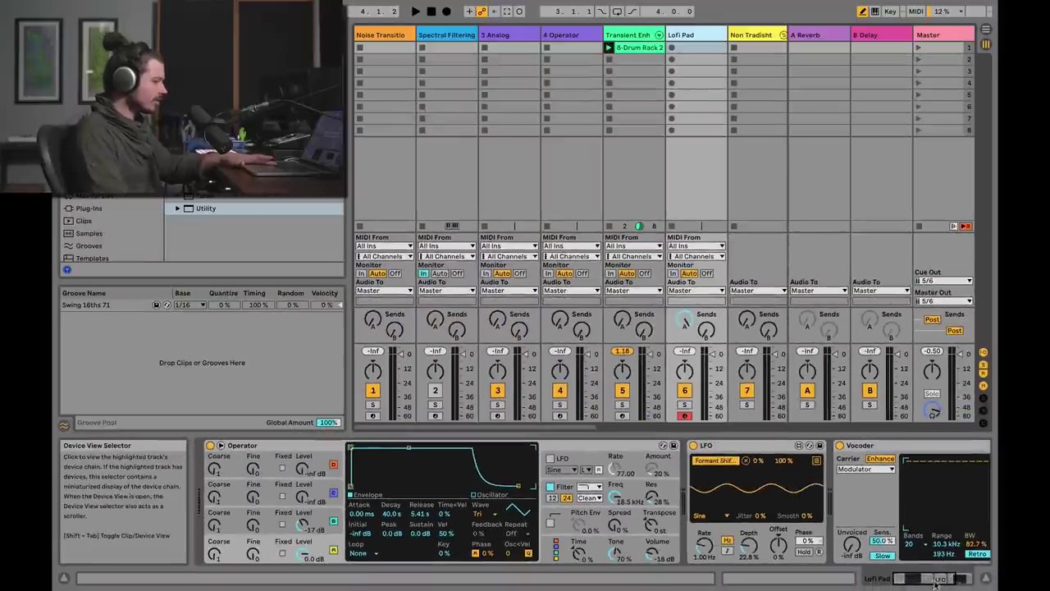
Step: Show the Lofi Pad track's devices and compare the Operator pad with the Vocoder bypassed and active
{"action": "mouse_move", "coordinate": [929, 580]}
{"action": "left_mouse_down"}
{"action": "mouse_move", "coordinate": [944, 582]}
{"action": "mouse_move", "coordinate": [910, 580]}
{"action": "left_mouse_up"}
{"action": "left_click", "coordinate": [256, 448]}
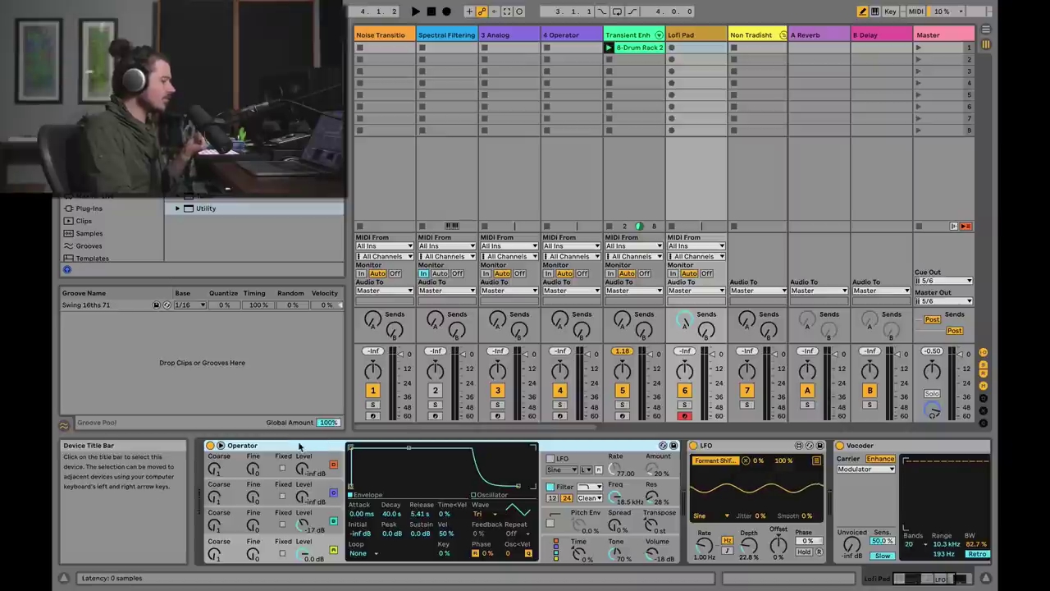
{"action": "left_click", "coordinate": [839, 446]}
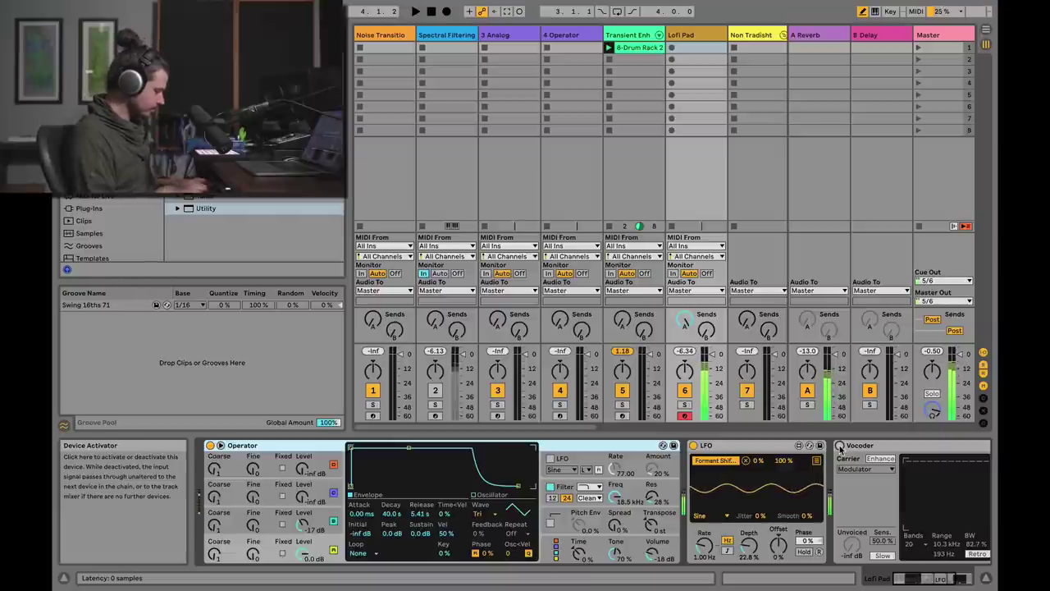
{"action": "left_click", "coordinate": [839, 446]}
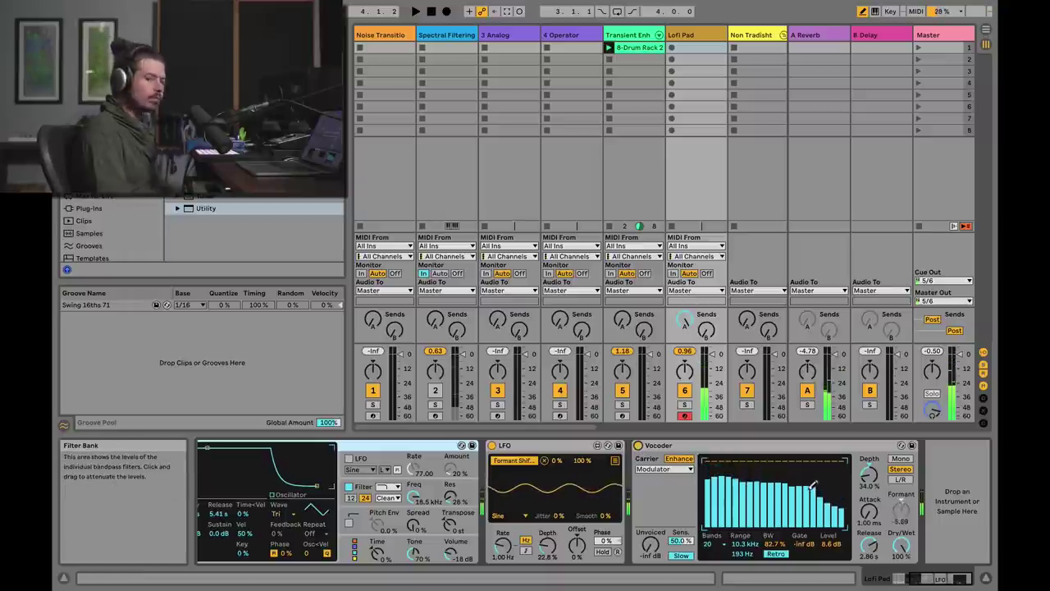
Step: Replace the Lofi Pad's Vocoder with a fresh one after the LFO and set its carrier to Modulator
{"action": "right_click", "coordinate": [704, 447]}
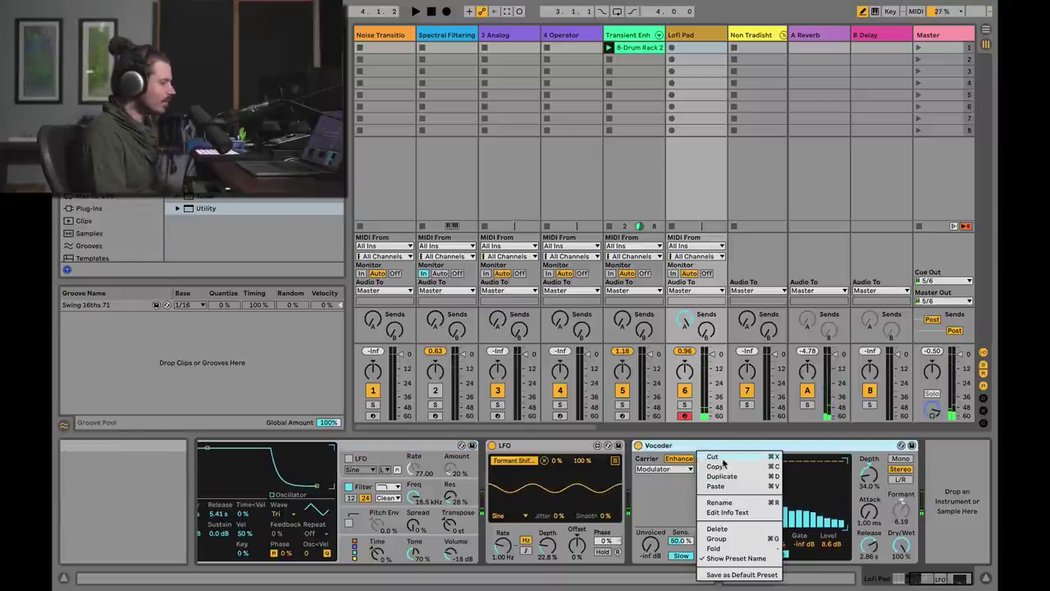
{"action": "left_click", "coordinate": [718, 484]}
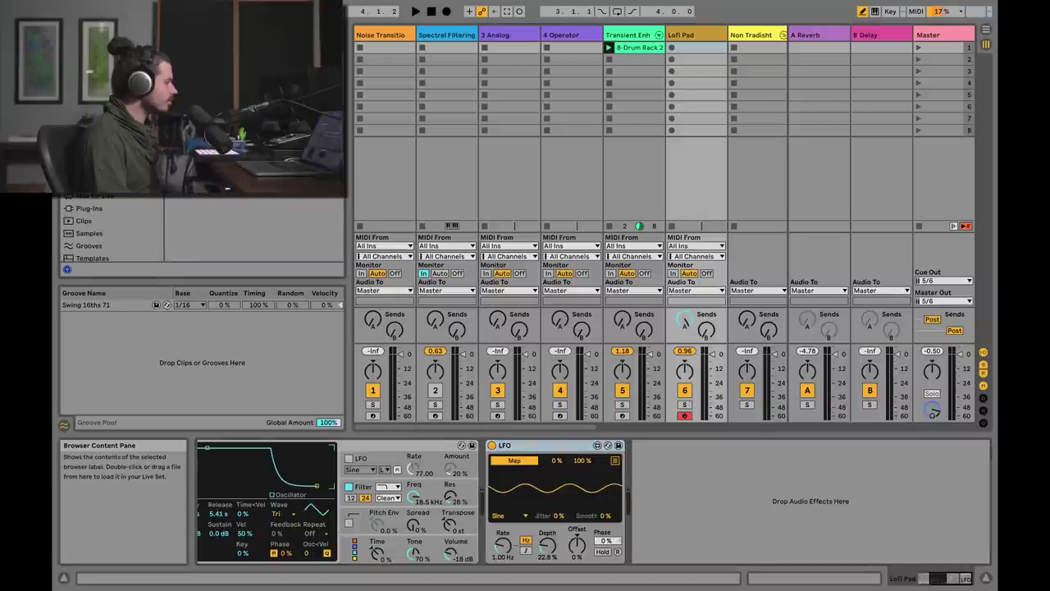
{"action": "left_click_drag", "start_coordinate": [209, 220], "coordinate": [688, 474]}
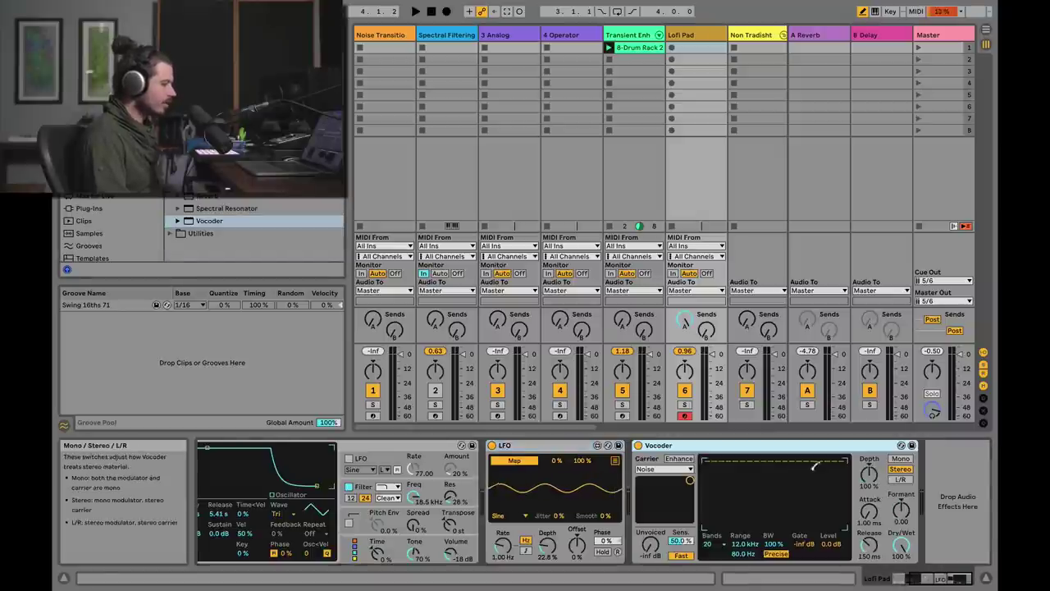
{"action": "left_click", "coordinate": [659, 470]}
{"action": "left_click", "coordinate": [680, 498]}
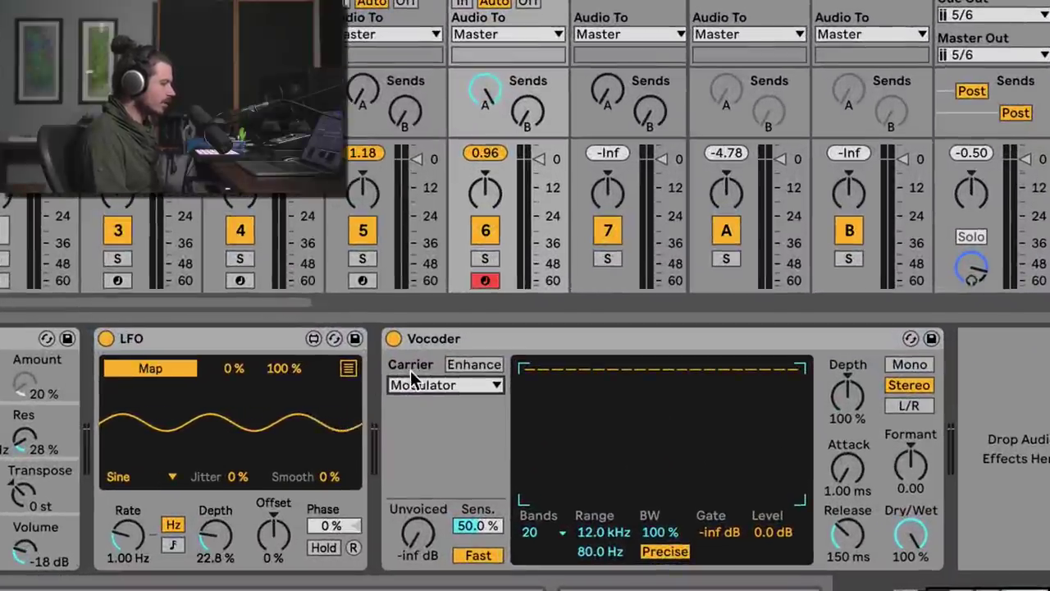
Step: Enable Enhance on the new Vocoder, set its Depth to 56.0 % and sweep its Formant shift while playing the pad
{"action": "scroll", "coordinate": [394, 414], "scroll_direction": "left", "scroll_amount": 5}
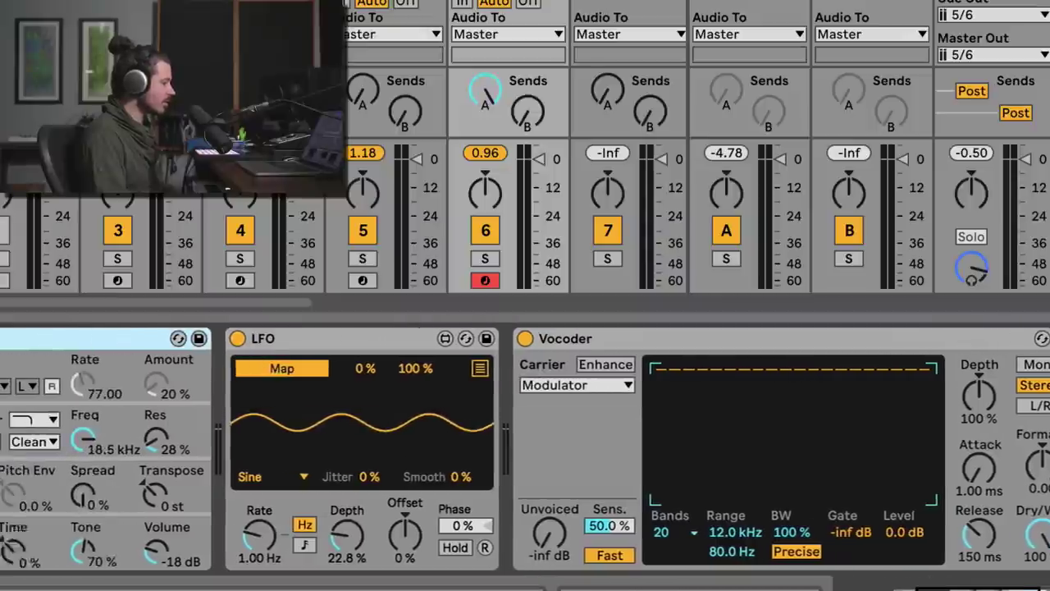
{"action": "scroll", "coordinate": [336, 414], "scroll_direction": "right", "scroll_amount": 4}
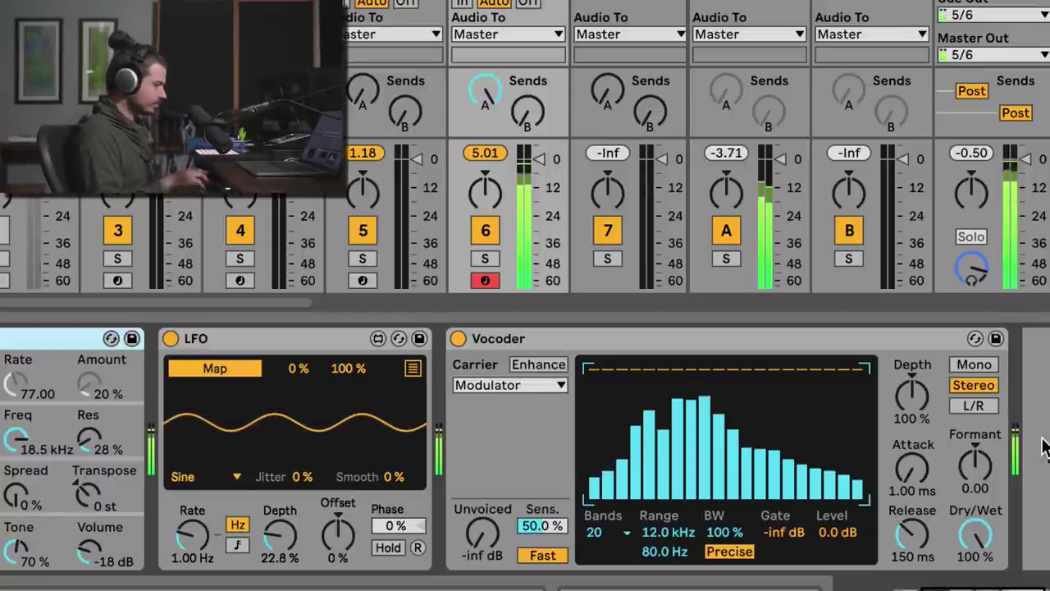
{"action": "left_click", "coordinate": [534, 365]}
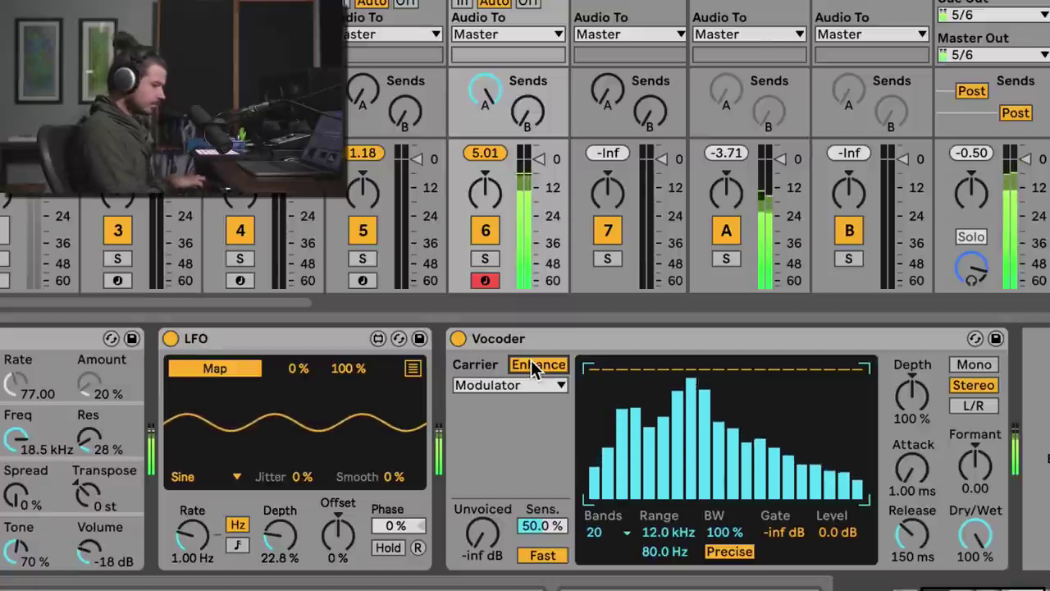
{"action": "left_click_drag", "start_coordinate": [909, 402], "coordinate": [909, 462]}
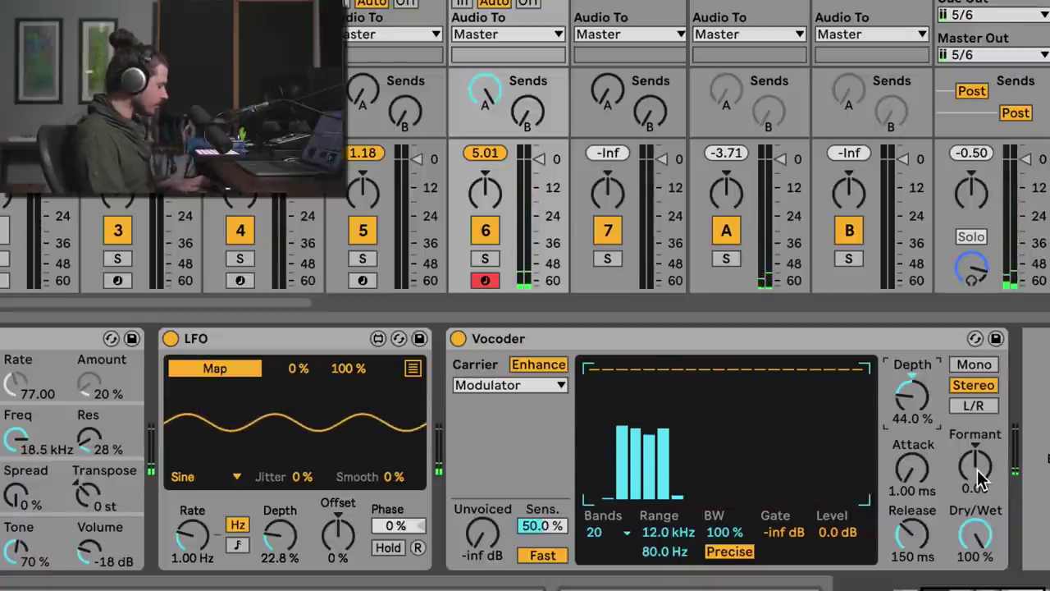
{"action": "mouse_move", "coordinate": [969, 471]}
{"action": "left_mouse_down"}
{"action": "mouse_move", "coordinate": [969, 492]}
{"action": "mouse_move", "coordinate": [969, 460]}
{"action": "left_mouse_up"}
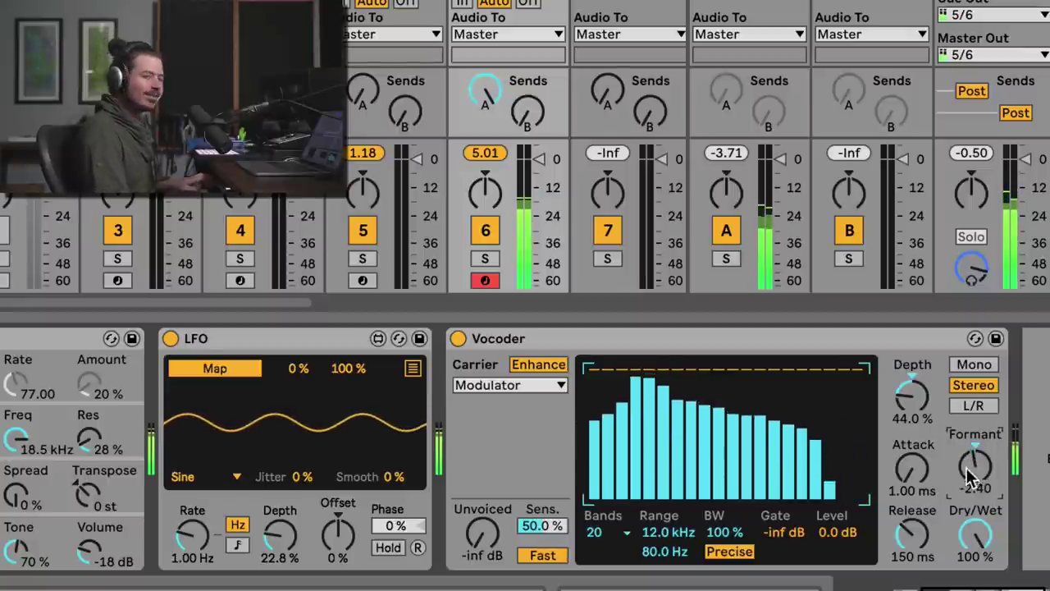
{"action": "left_click_drag", "start_coordinate": [931, 402], "coordinate": [931, 392]}
{"action": "left_click_drag", "start_coordinate": [964, 462], "coordinate": [964, 452]}
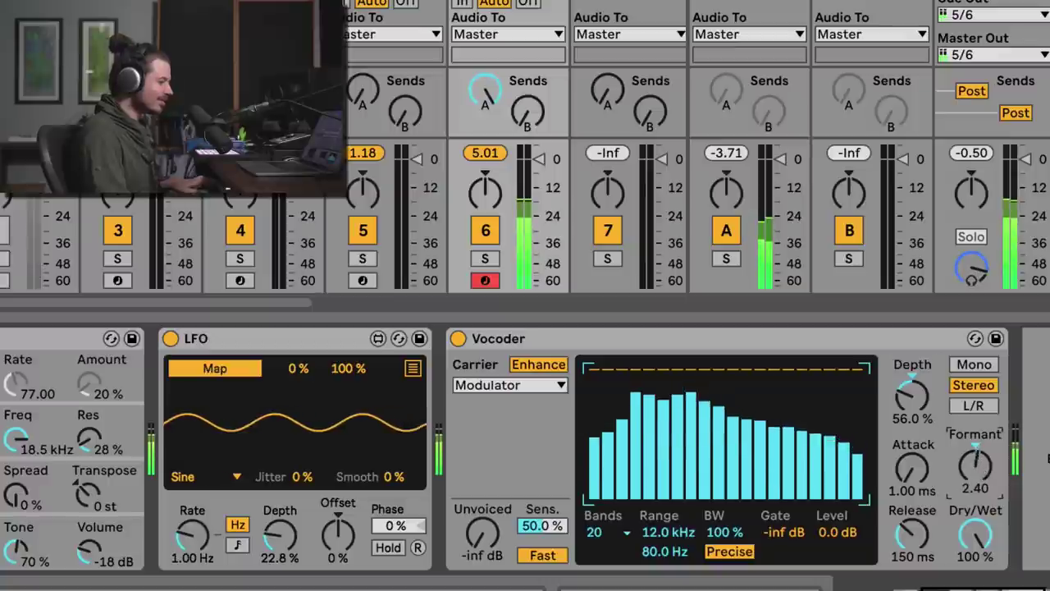
Step: Narrow the Vocoder's frequency Range to 369 Hz through 10.6 kHz while sweeping the Formant shift
{"action": "left_click_drag", "start_coordinate": [644, 548], "coordinate": [648, 541]}
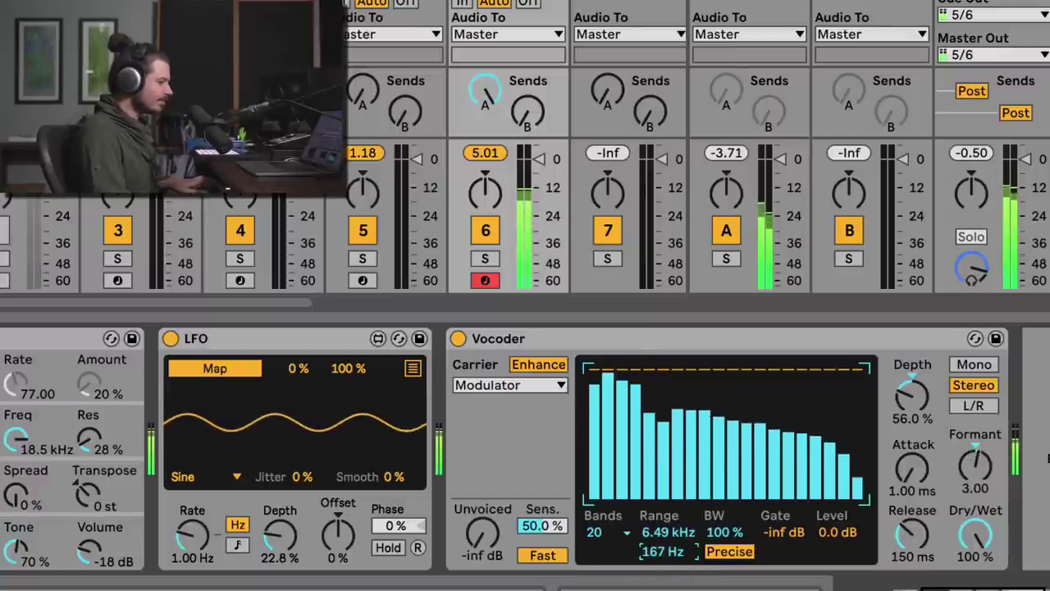
{"action": "left_click_drag", "start_coordinate": [974, 467], "coordinate": [974, 475]}
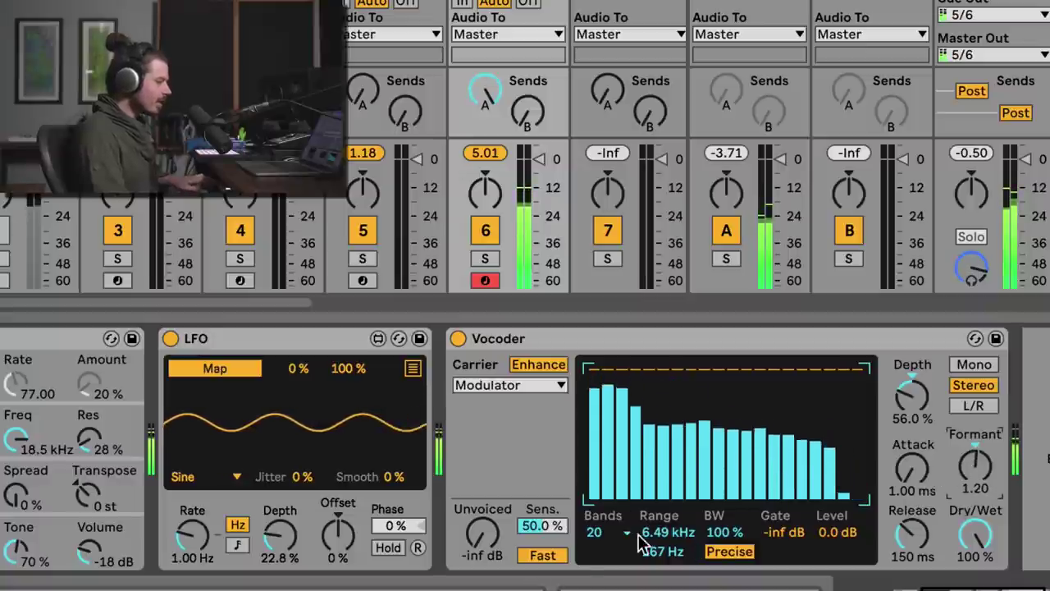
{"action": "left_click_drag", "start_coordinate": [639, 543], "coordinate": [668, 538]}
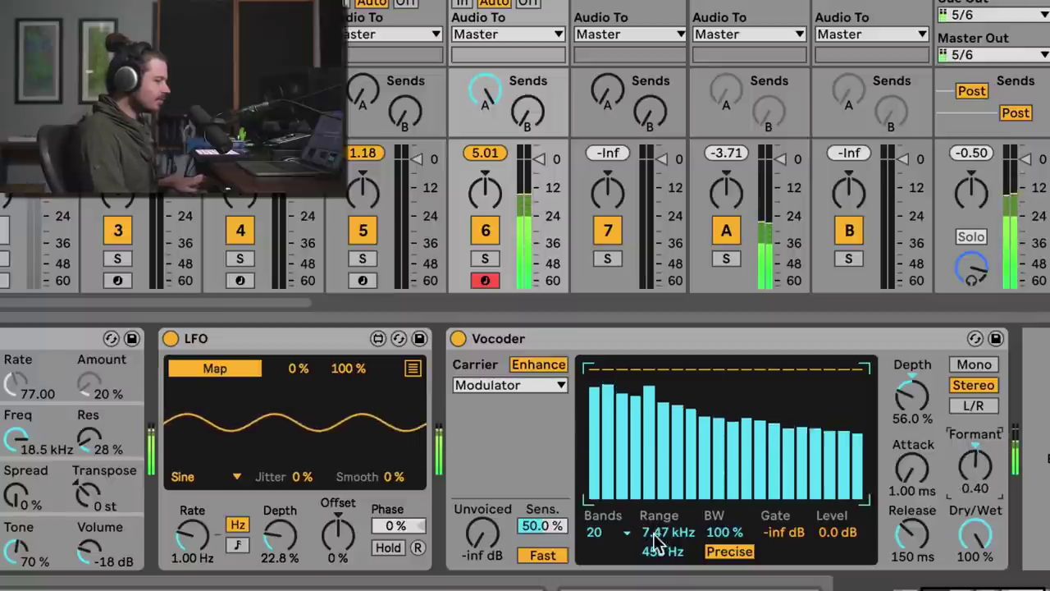
{"action": "left_click_drag", "start_coordinate": [654, 550], "coordinate": [774, 580]}
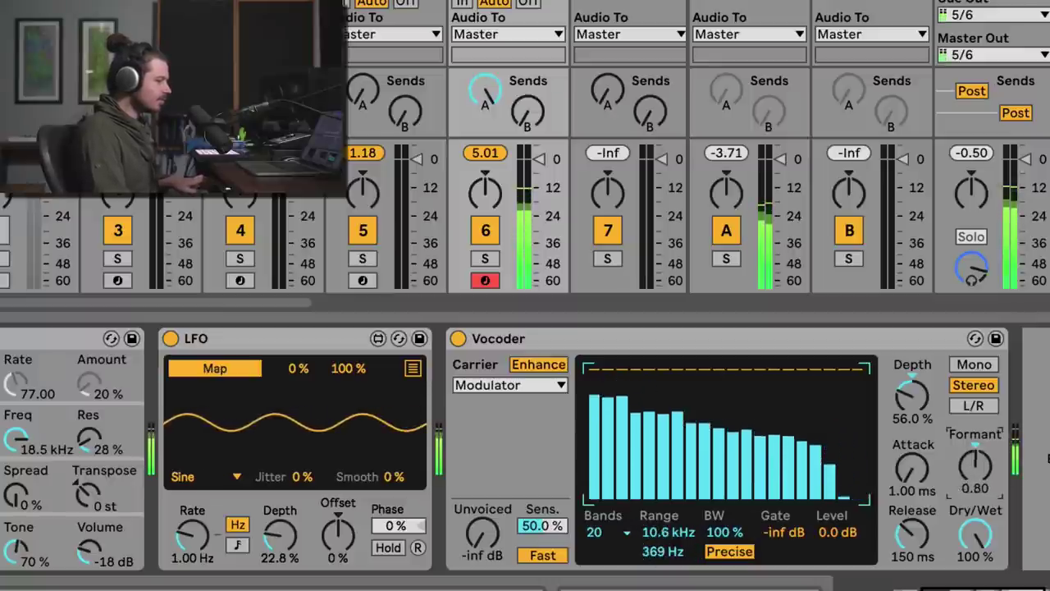
Step: Map the LFO to the Vocoder's Formant shift and set the Vocoder's Level to 6.0 dB
{"action": "left_click", "coordinate": [230, 345]}
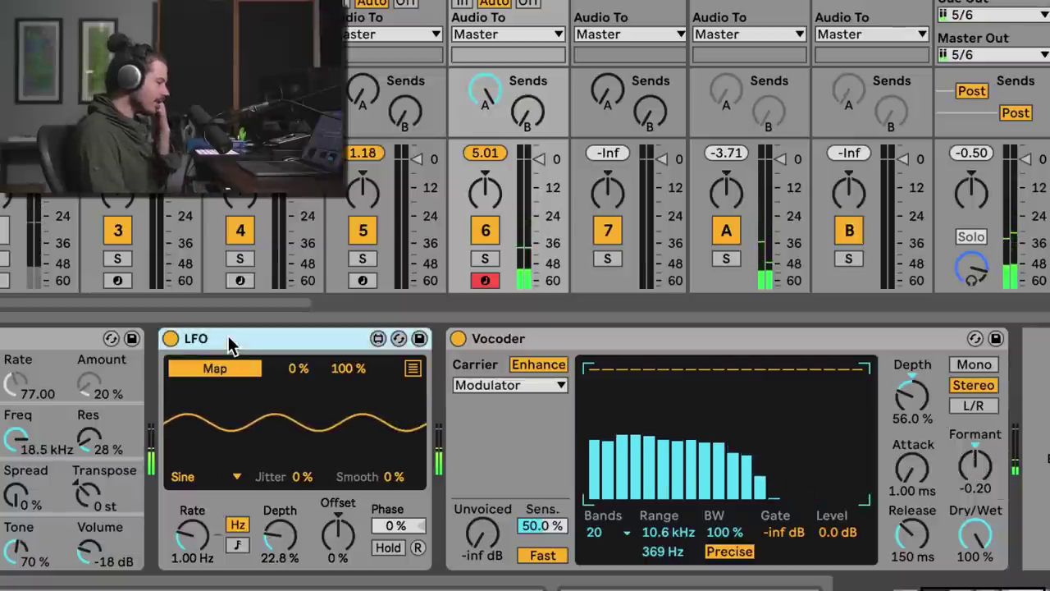
{"action": "left_click", "coordinate": [234, 371]}
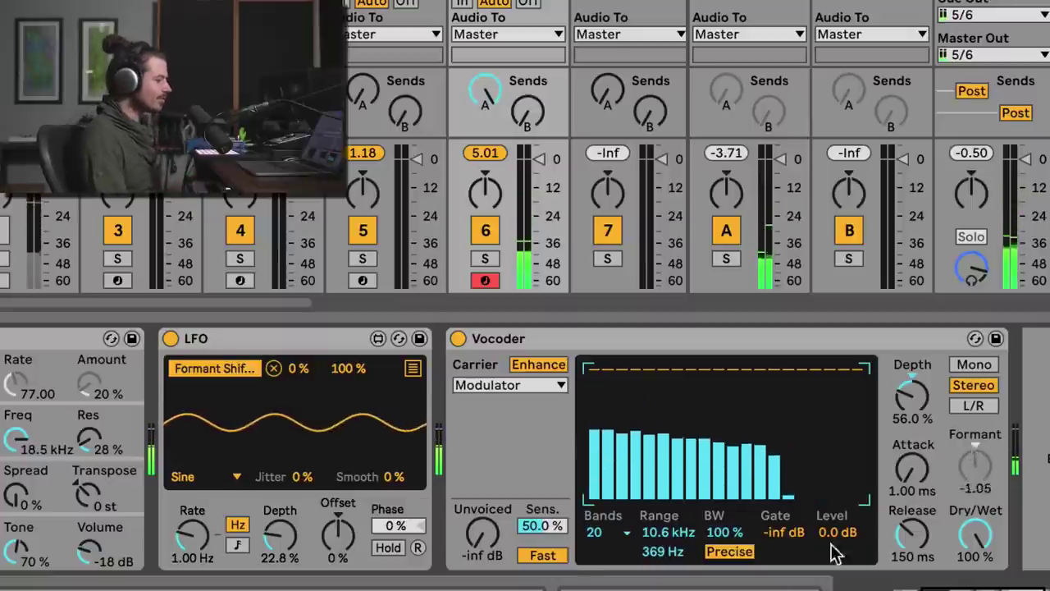
{"action": "left_click_drag", "start_coordinate": [832, 554], "coordinate": [832, 504]}
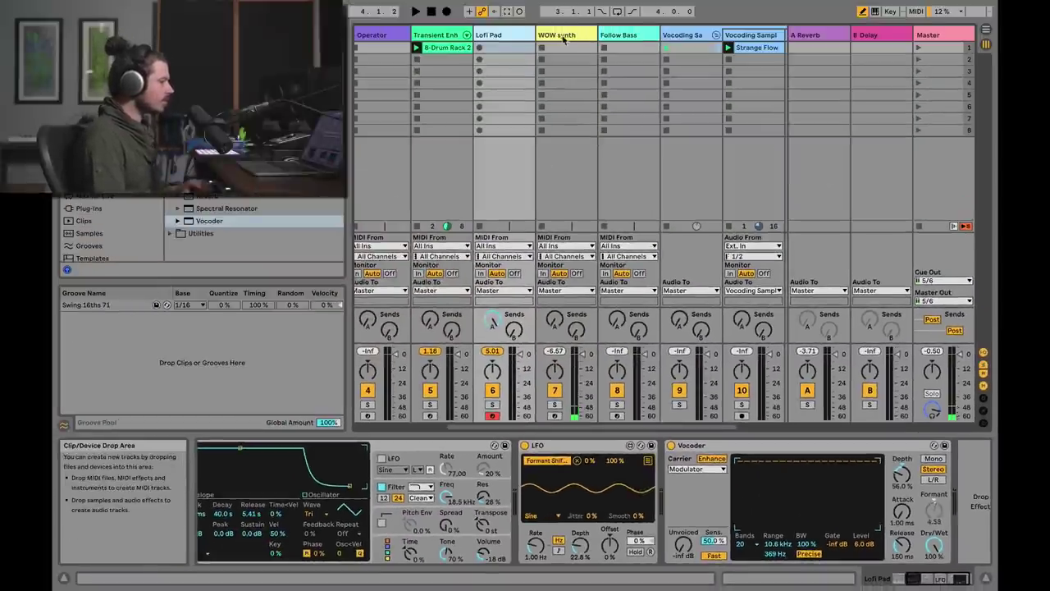
Step: Select the WOW synth track and audition its Pitch Tracking Vocoder, sweeping the Formant to 10.4
{"action": "left_click", "coordinate": [563, 35]}
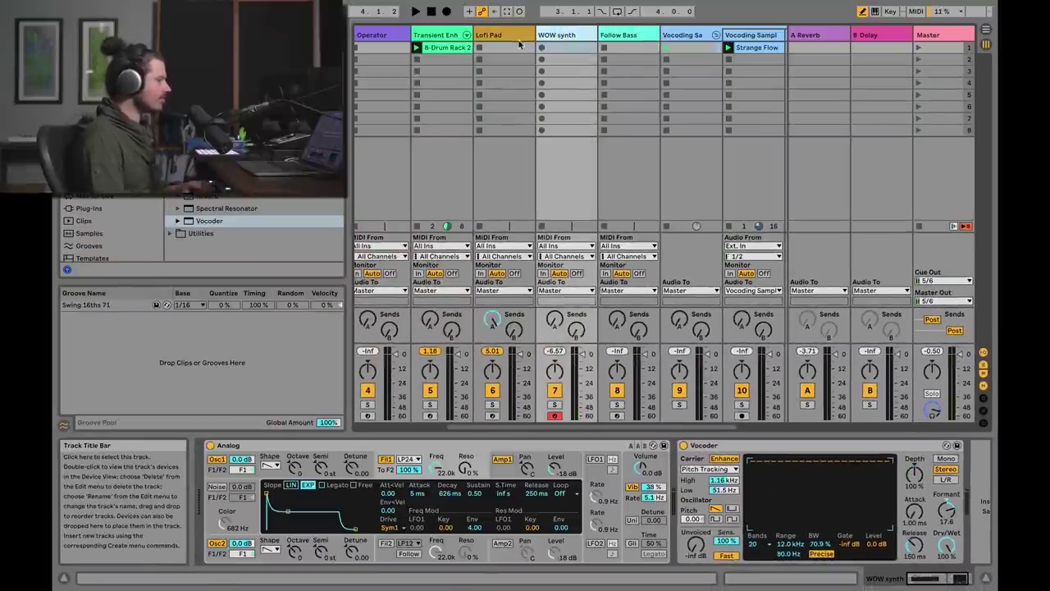
{"action": "left_click_drag", "start_coordinate": [945, 509], "coordinate": [946, 535]}
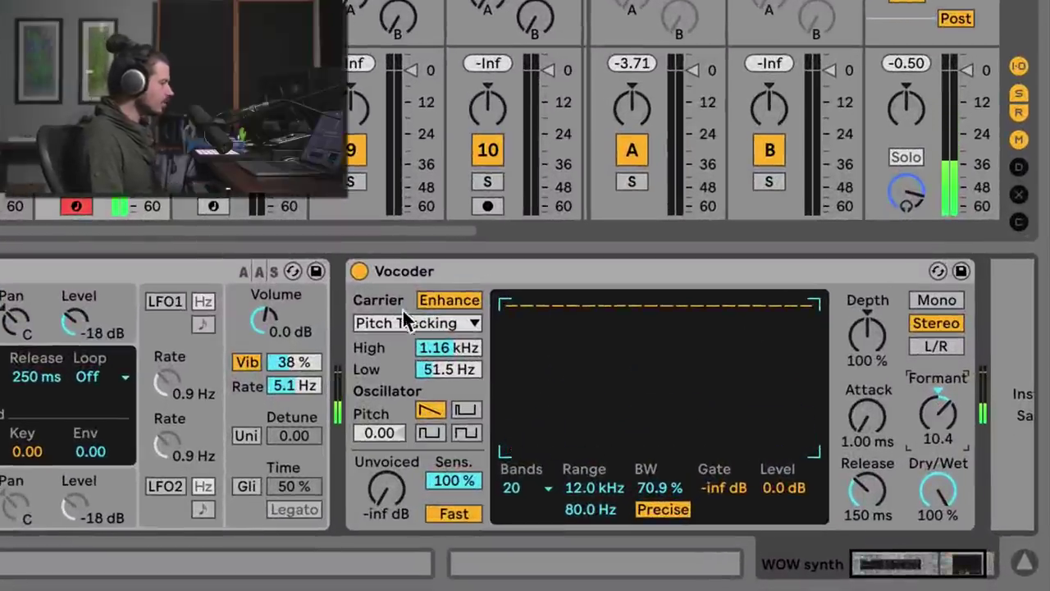
{"action": "left_click", "coordinate": [597, 388]}
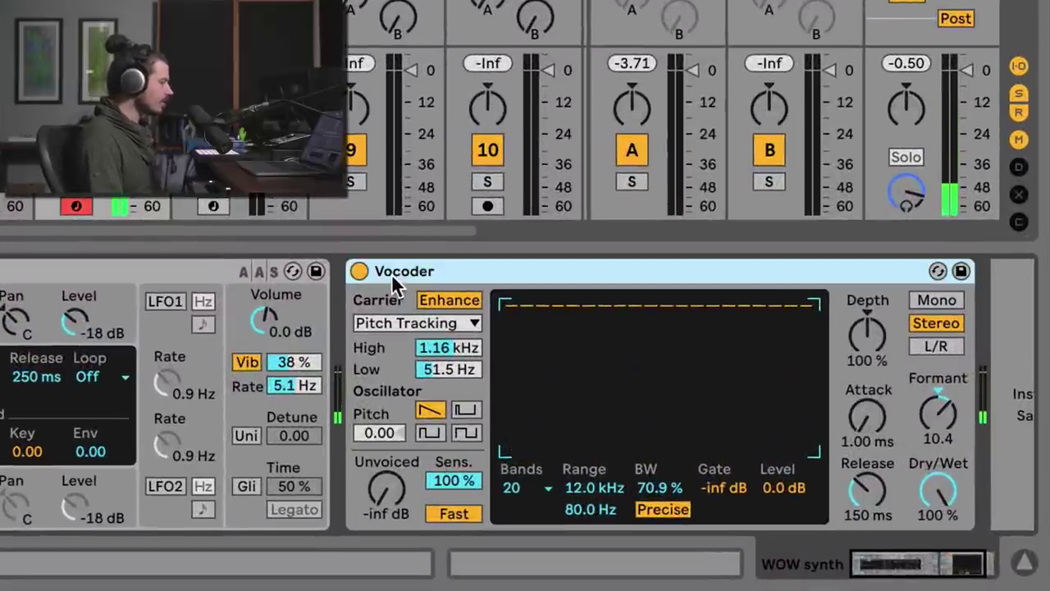
{"action": "left_click", "coordinate": [380, 322]}
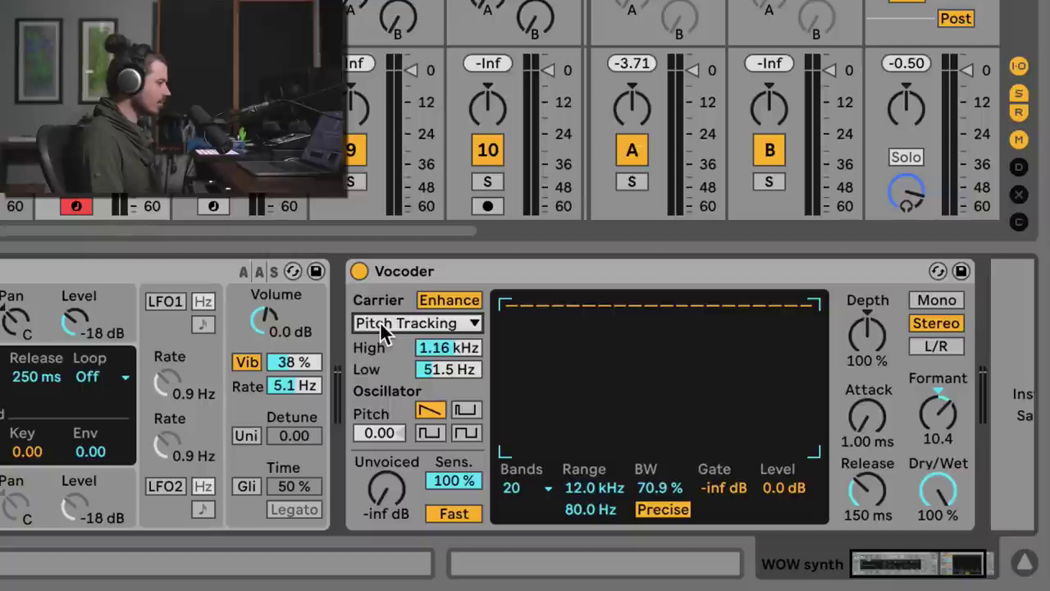
Step: Delete the WOW synth's Vocoder and insert a fresh default Vocoder after Analog
{"action": "right_click", "coordinate": [433, 272]}
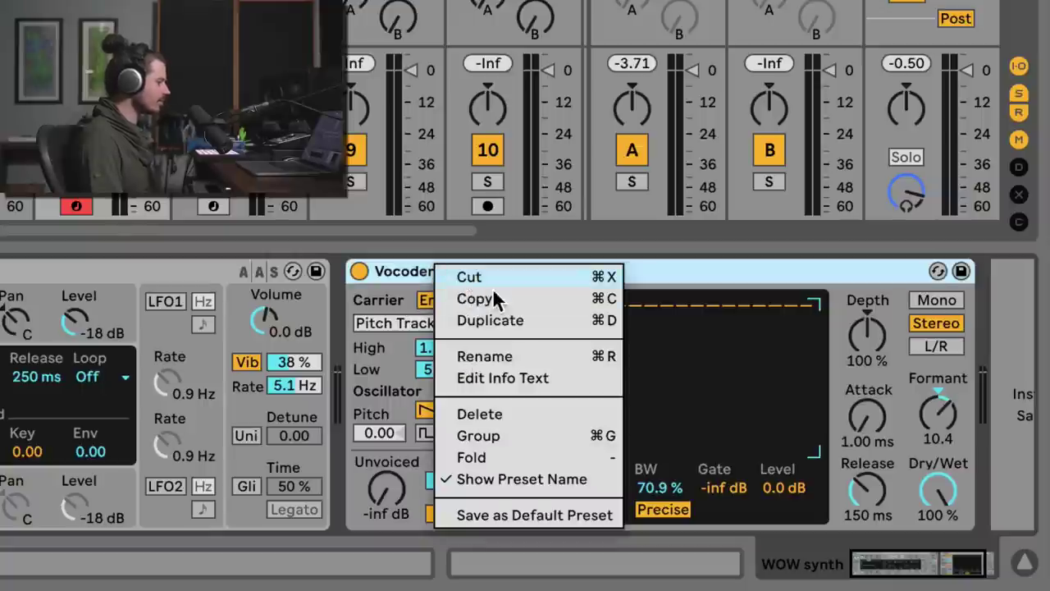
{"action": "left_click", "coordinate": [480, 413]}
{"action": "left_click_drag", "start_coordinate": [473, 265], "coordinate": [579, 327]}
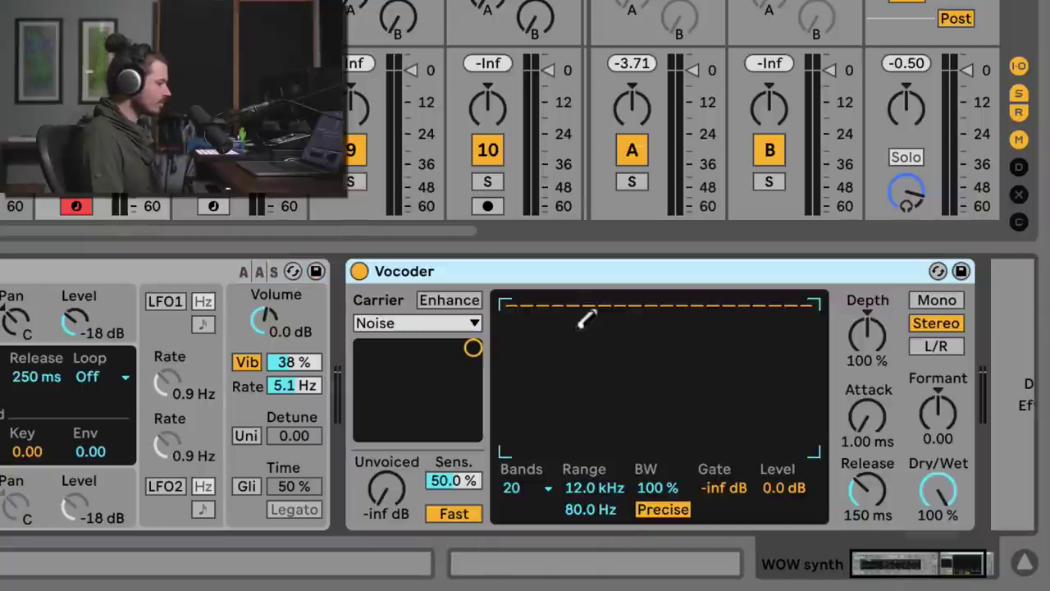
Step: Set the Vocoder's carrier to Pitch Tracking with the sawtooth oscillator and Enhance on, tracking from 58.4 Hz Low to 1.14 kHz High
{"action": "left_click", "coordinate": [406, 324]}
{"action": "left_click", "coordinate": [431, 410]}
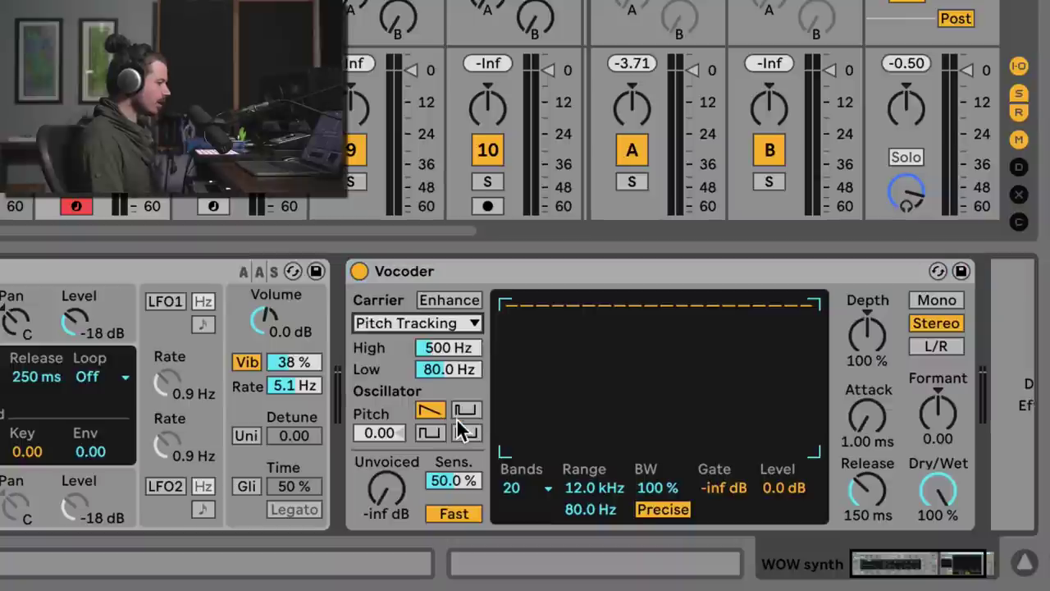
{"action": "left_click", "coordinate": [434, 301]}
{"action": "left_click", "coordinate": [441, 348]}
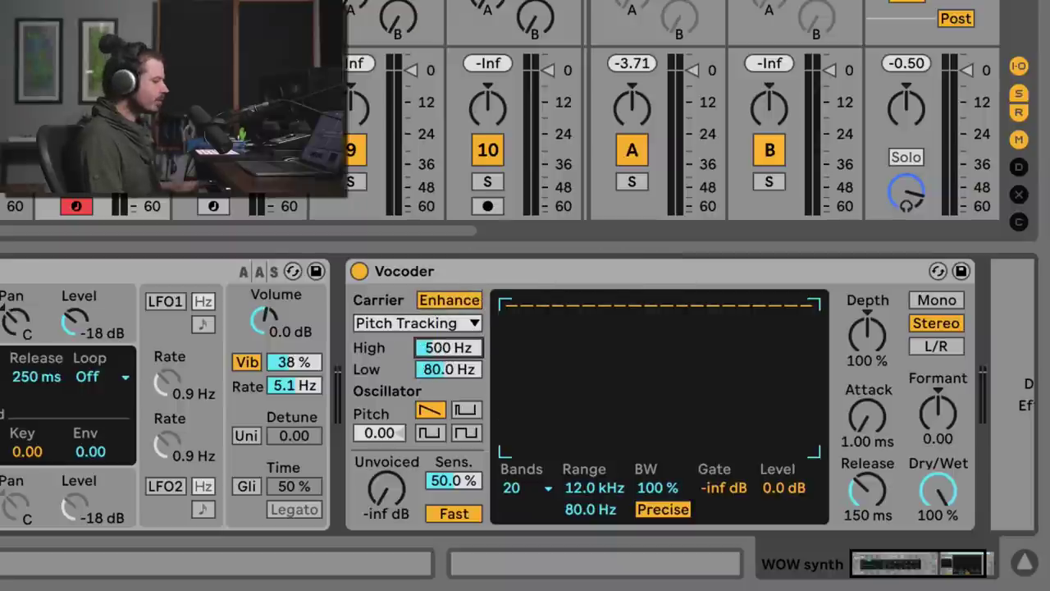
{"action": "left_click_drag", "start_coordinate": [448, 347], "coordinate": [448, 343]}
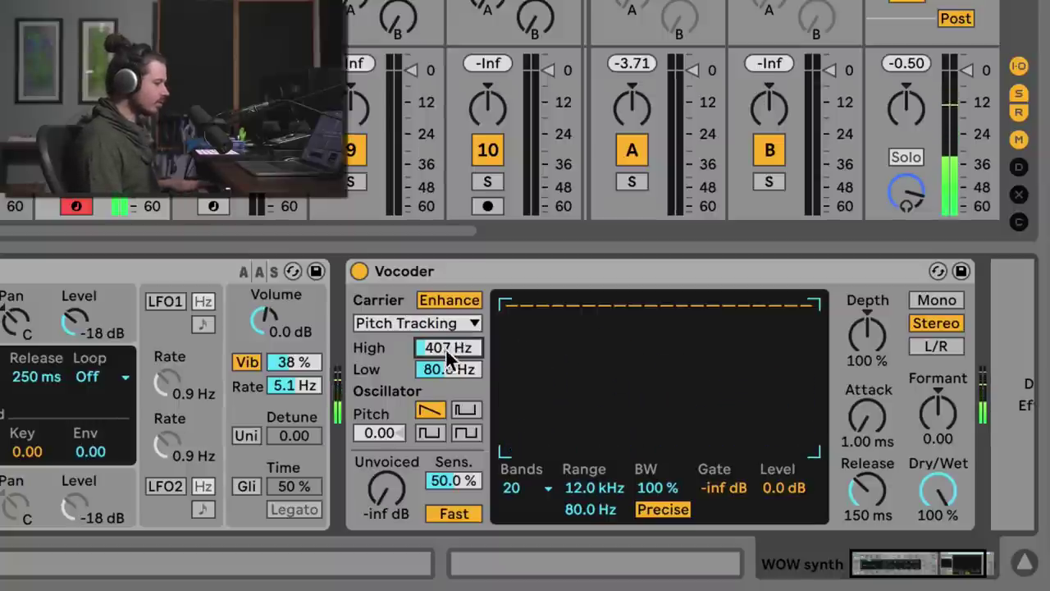
{"action": "left_click_drag", "start_coordinate": [445, 348], "coordinate": [445, 296]}
{"action": "left_click_drag", "start_coordinate": [447, 369], "coordinate": [447, 374]}
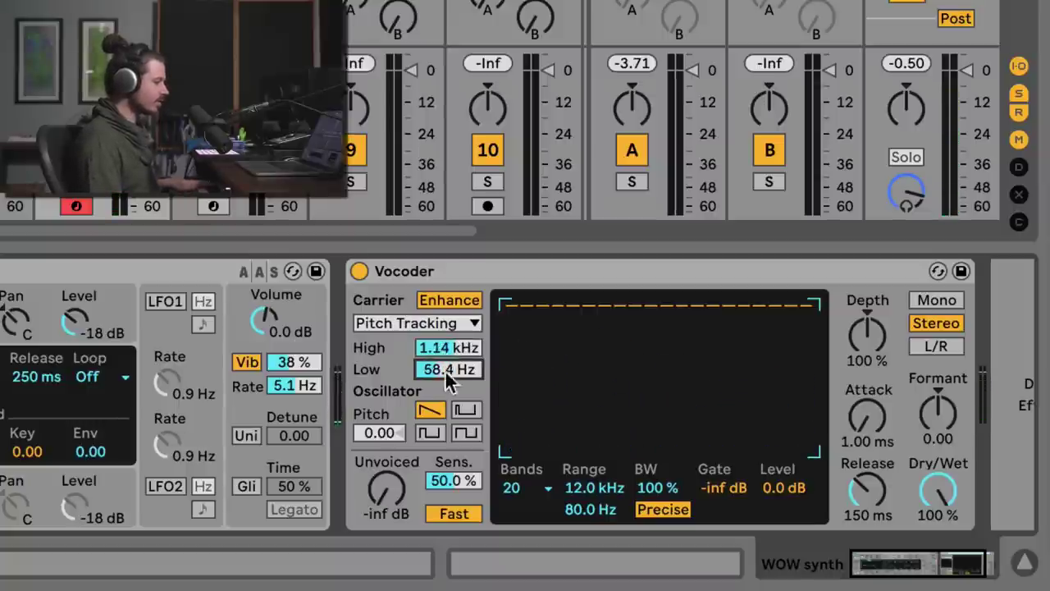
Step: Compare the WOW synth's sound with the Vocoder bypassed and active, and with Enhance off and on
{"action": "left_click", "coordinate": [333, 331]}
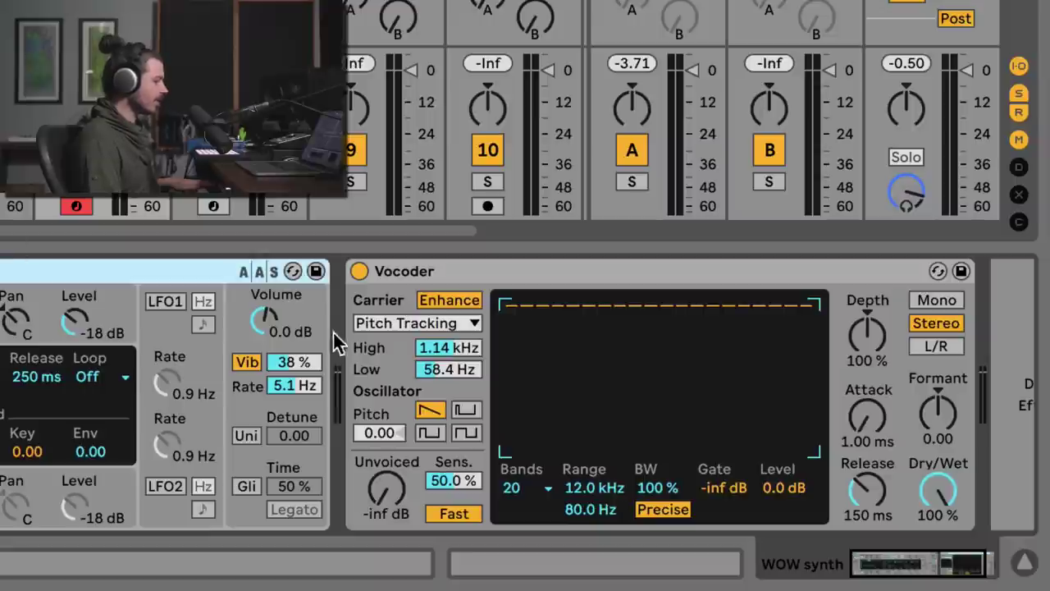
{"action": "left_click", "coordinate": [361, 271]}
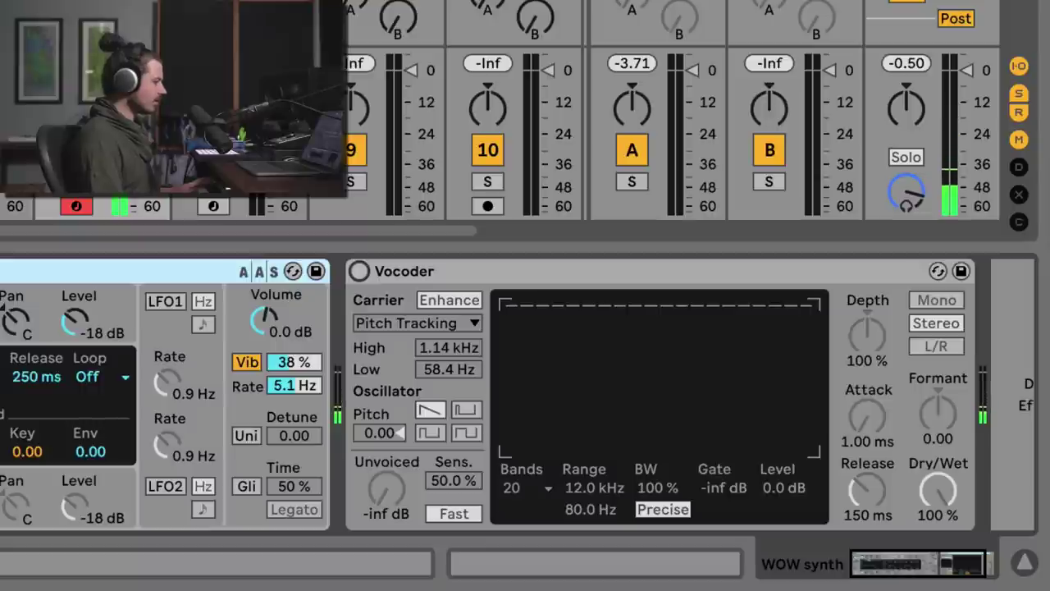
{"action": "left_click", "coordinate": [360, 272]}
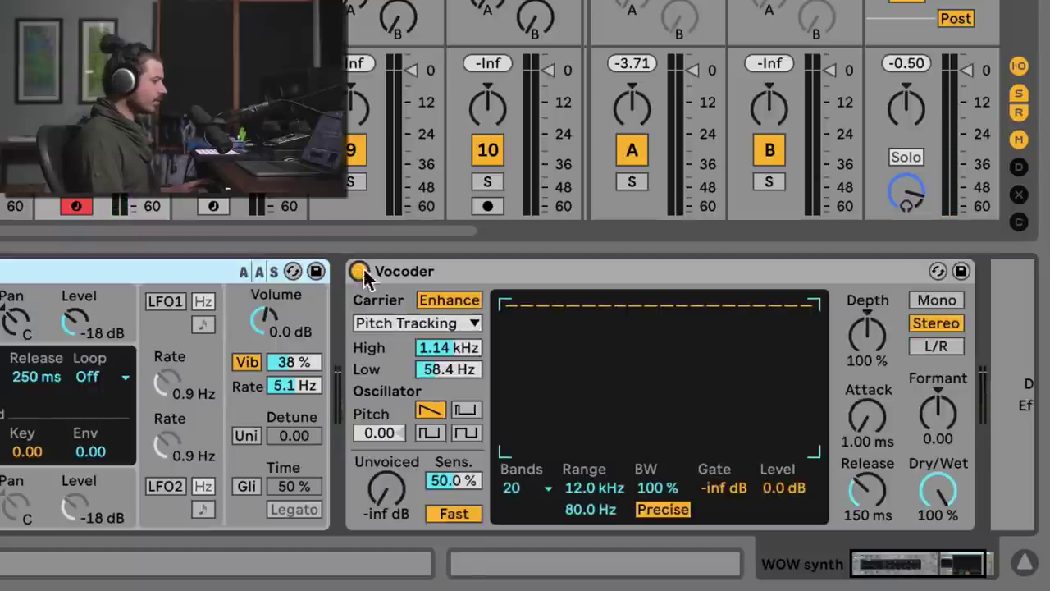
{"action": "left_click", "coordinate": [458, 301]}
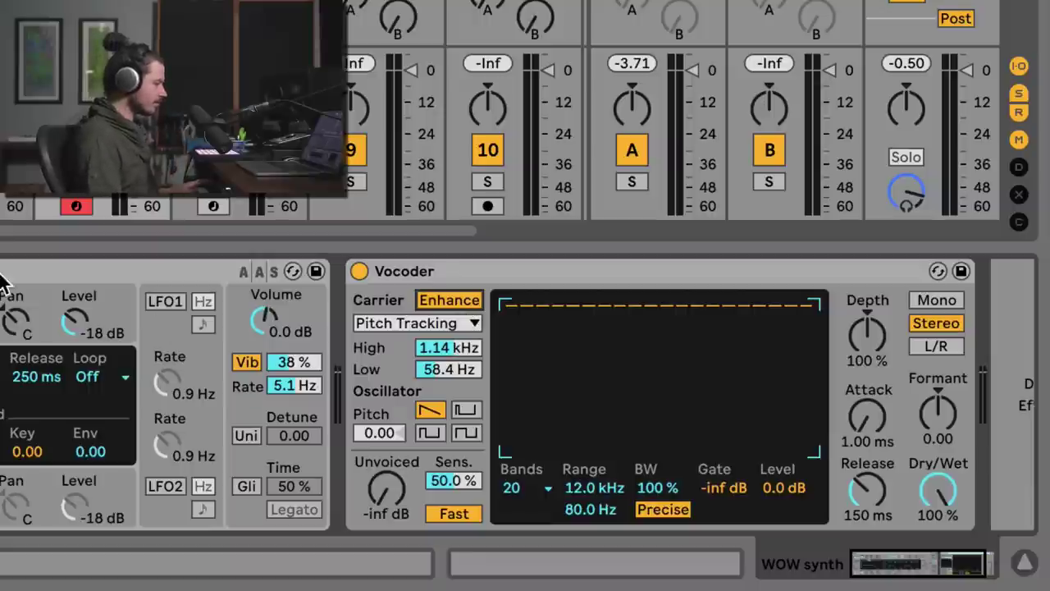
{"action": "left_click", "coordinate": [429, 272]}
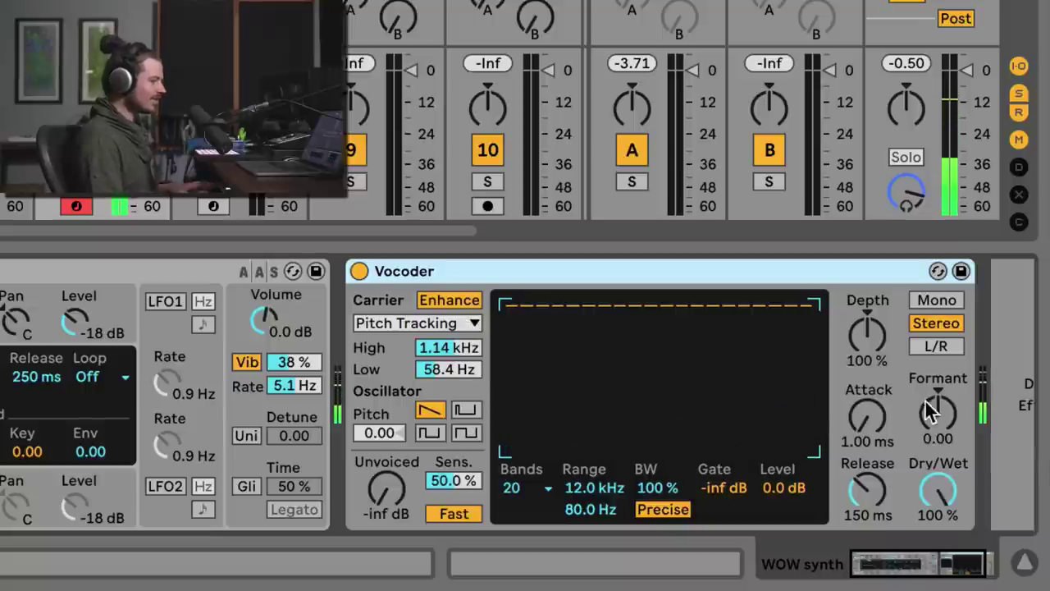
{"action": "left_click", "coordinate": [440, 298]}
{"action": "left_click", "coordinate": [441, 298]}
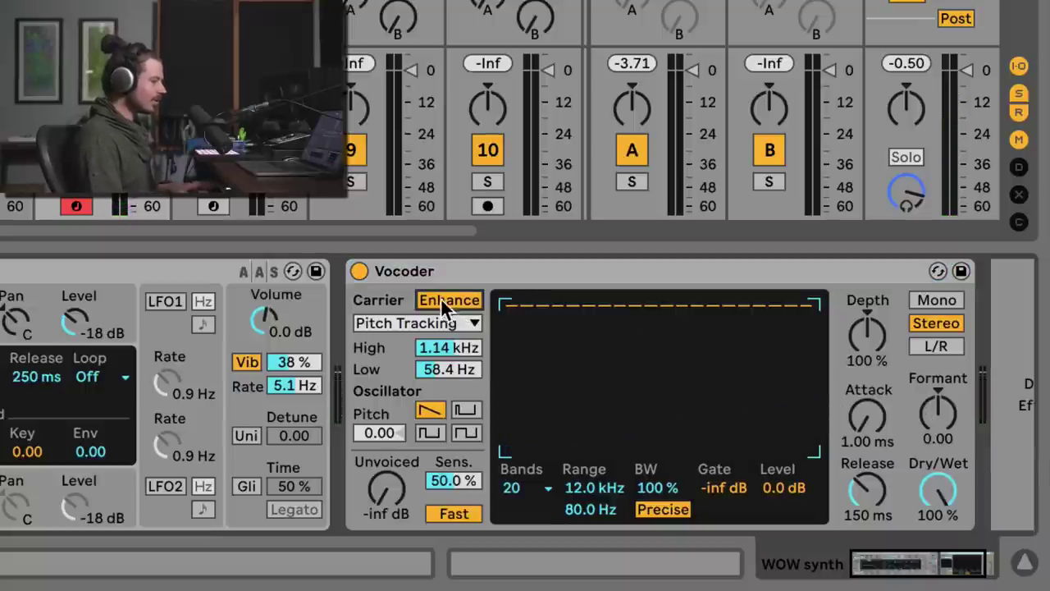
Step: Set the Vocoder's Formant to 27.0 and narrow its frequency Range to 121 Hz through 9.90 kHz
{"action": "left_click_drag", "start_coordinate": [921, 448], "coordinate": [922, 392]}
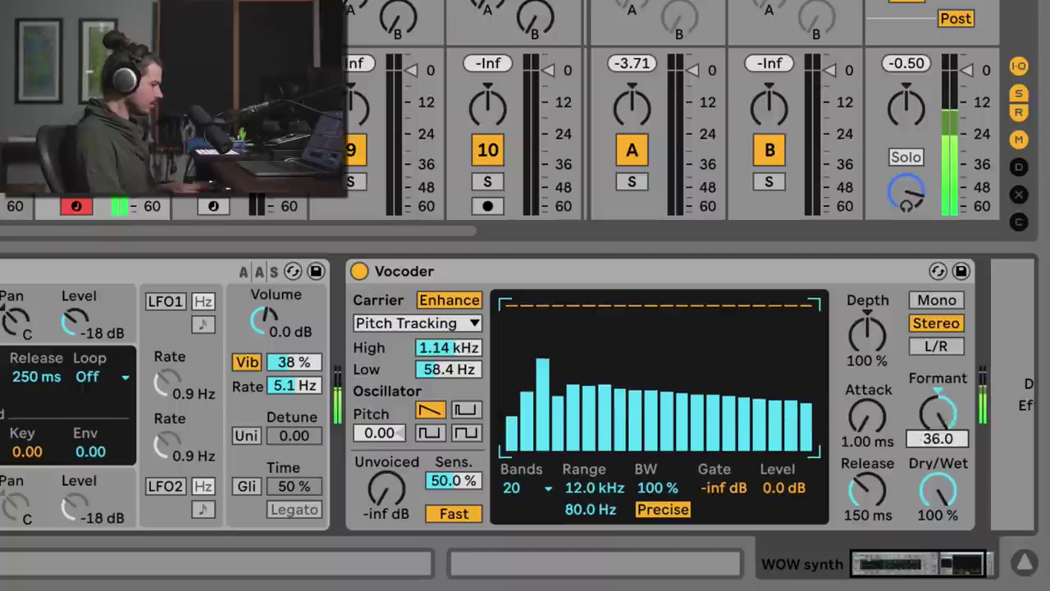
{"action": "mouse_move", "coordinate": [922, 350]}
{"action": "left_mouse_down"}
{"action": "mouse_move", "coordinate": [922, 409]}
{"action": "mouse_move", "coordinate": [922, 370]}
{"action": "left_mouse_up"}
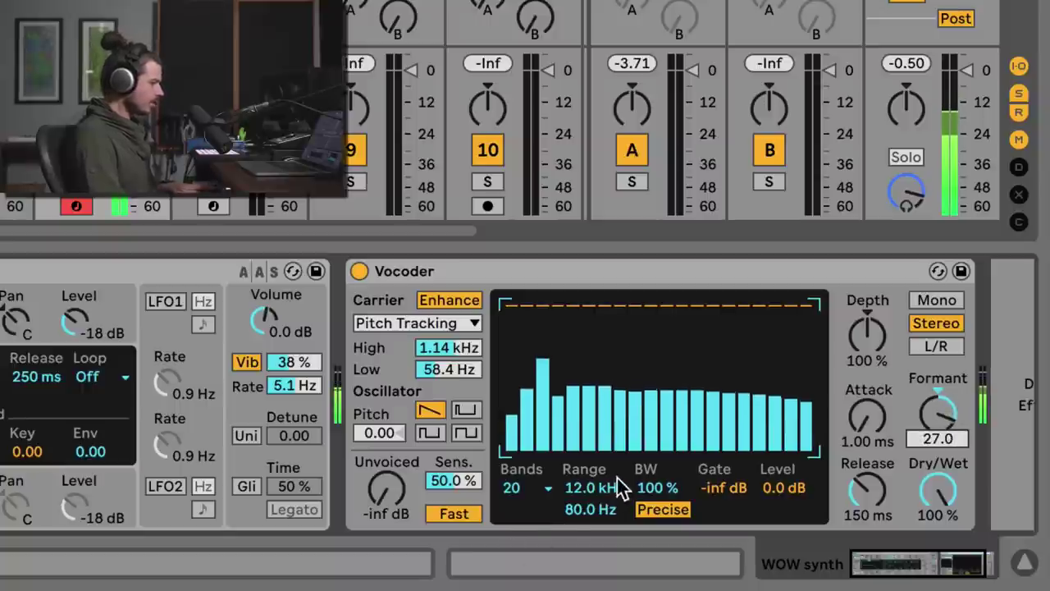
{"action": "left_click_drag", "start_coordinate": [621, 488], "coordinate": [621, 443]}
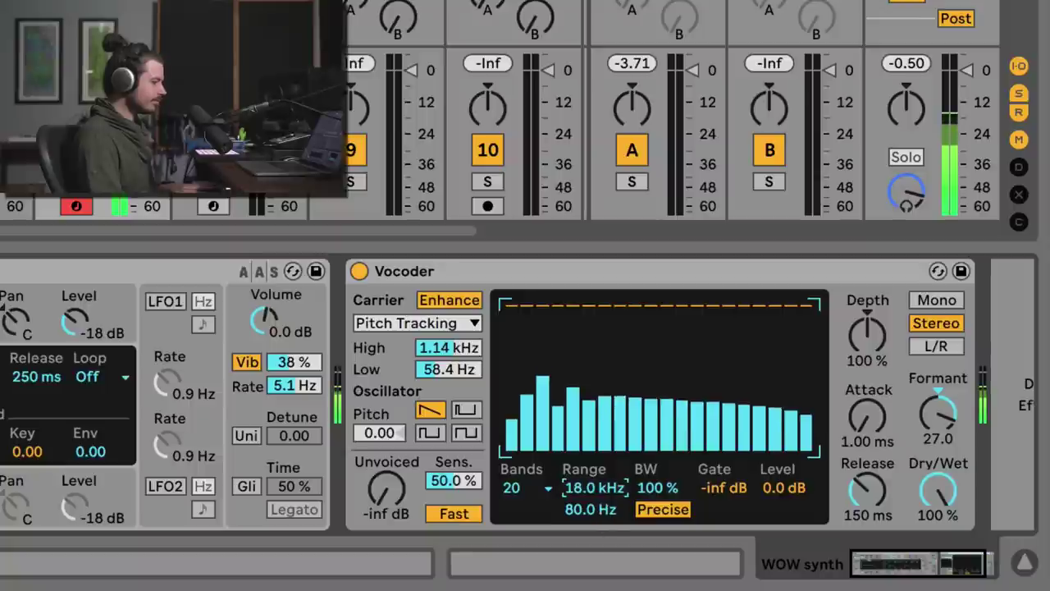
{"action": "left_click_drag", "start_coordinate": [590, 507], "coordinate": [592, 532]}
{"action": "left_click_drag", "start_coordinate": [586, 504], "coordinate": [586, 534]}
Step: Set the Vocoder to 32 bands, raise the Range's upper limit and sweep the Formant back down
{"action": "left_click", "coordinate": [531, 483]}
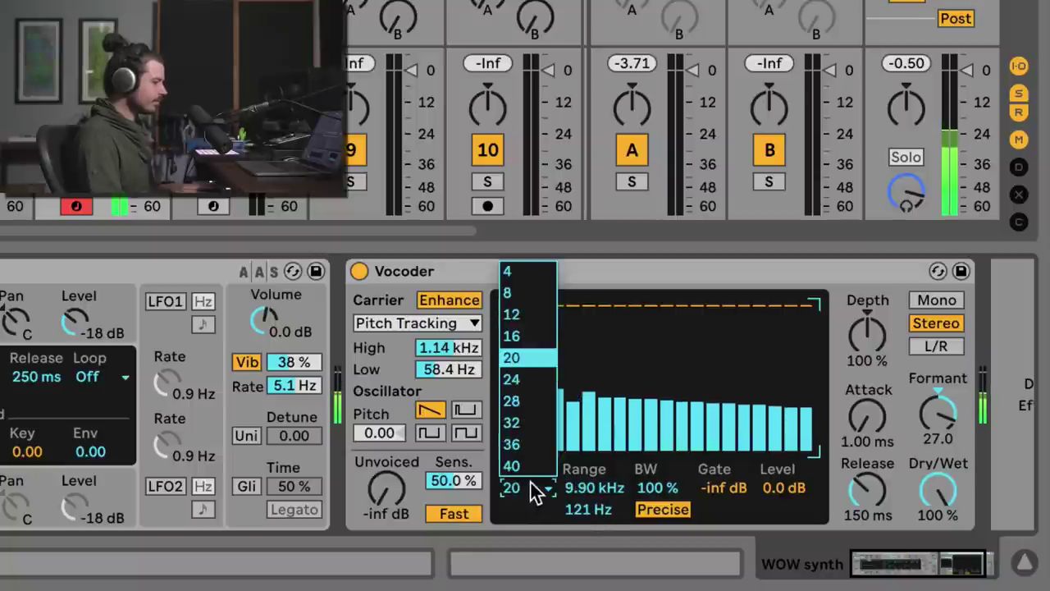
{"action": "left_click", "coordinate": [529, 422]}
{"action": "left_click_drag", "start_coordinate": [594, 487], "coordinate": [594, 476]}
{"action": "left_click_drag", "start_coordinate": [938, 414], "coordinate": [937, 472]}
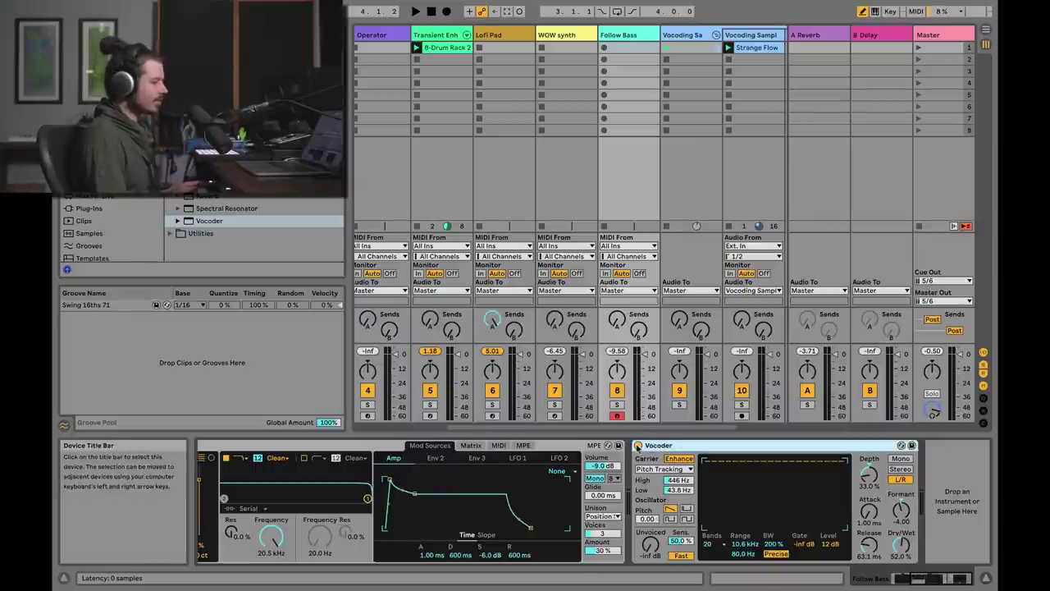
Step: Compare the Follow Bass with its Vocoder bypassed and active, and set the Vocoder's Dry/Wet to 43.5 %
{"action": "scroll", "coordinate": [692, 447], "scroll_direction": "left", "scroll_amount": 2}
{"action": "left_click", "coordinate": [694, 446]}
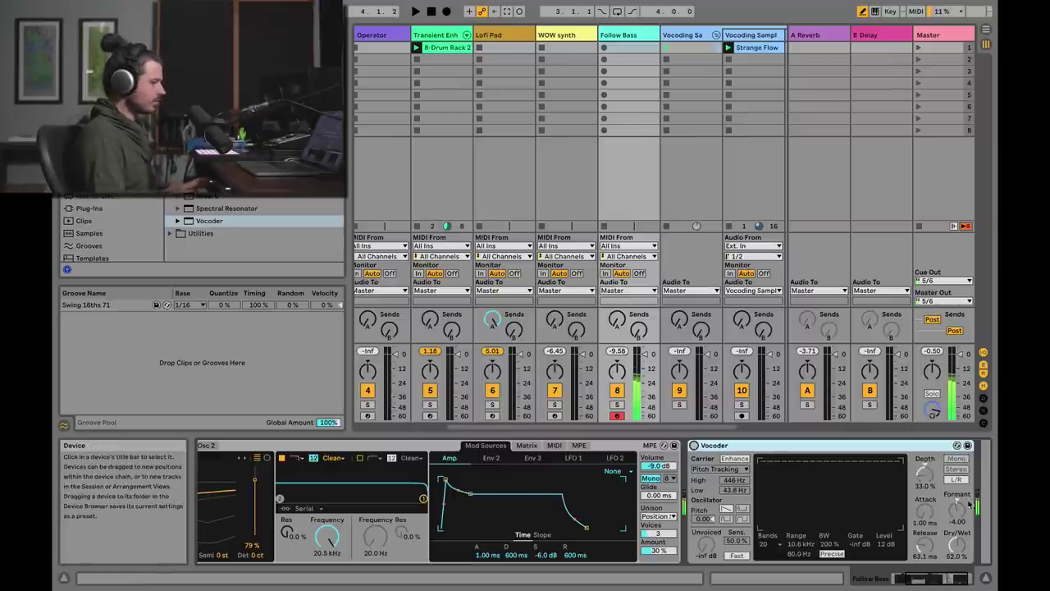
{"action": "mouse_move", "coordinate": [952, 581]}
{"action": "left_mouse_down"}
{"action": "mouse_move", "coordinate": [920, 582]}
{"action": "mouse_move", "coordinate": [955, 580]}
{"action": "left_mouse_up"}
{"action": "left_click", "coordinate": [638, 445]}
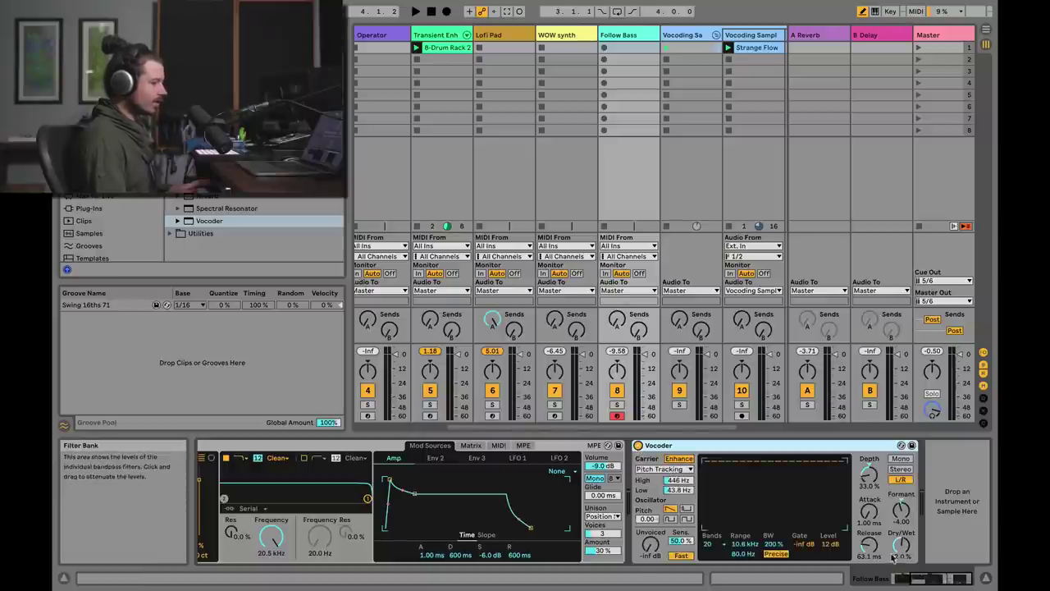
{"action": "left_click_drag", "start_coordinate": [899, 543], "coordinate": [900, 551]}
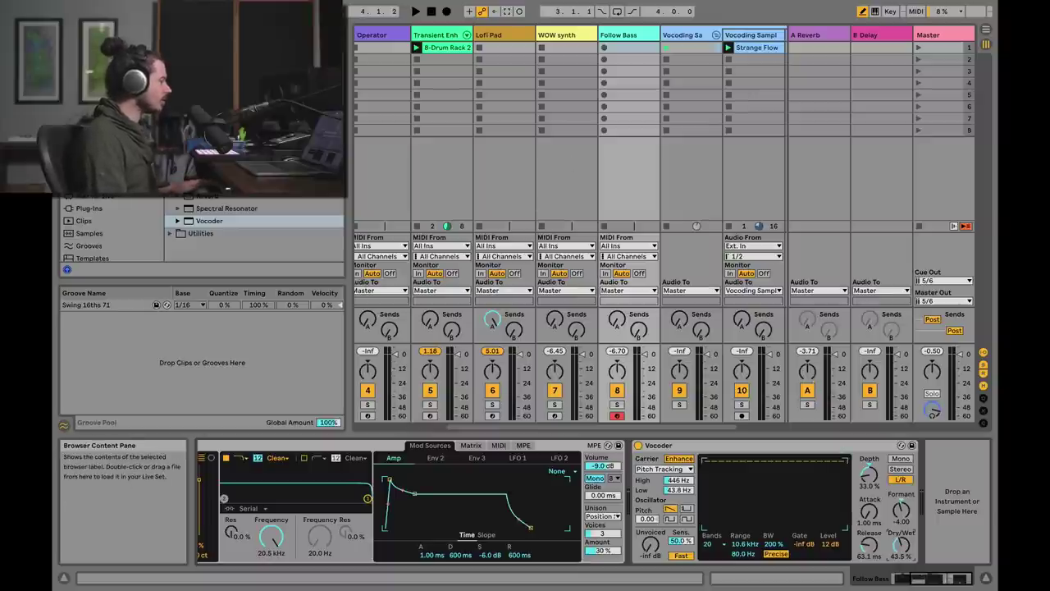
Step: Insert an Amp audio effect after the Vocoder on the Follow Bass track
{"action": "left_click", "coordinate": [170, 145]}
{"action": "left_click", "coordinate": [89, 157]}
{"action": "left_click", "coordinate": [88, 171]}
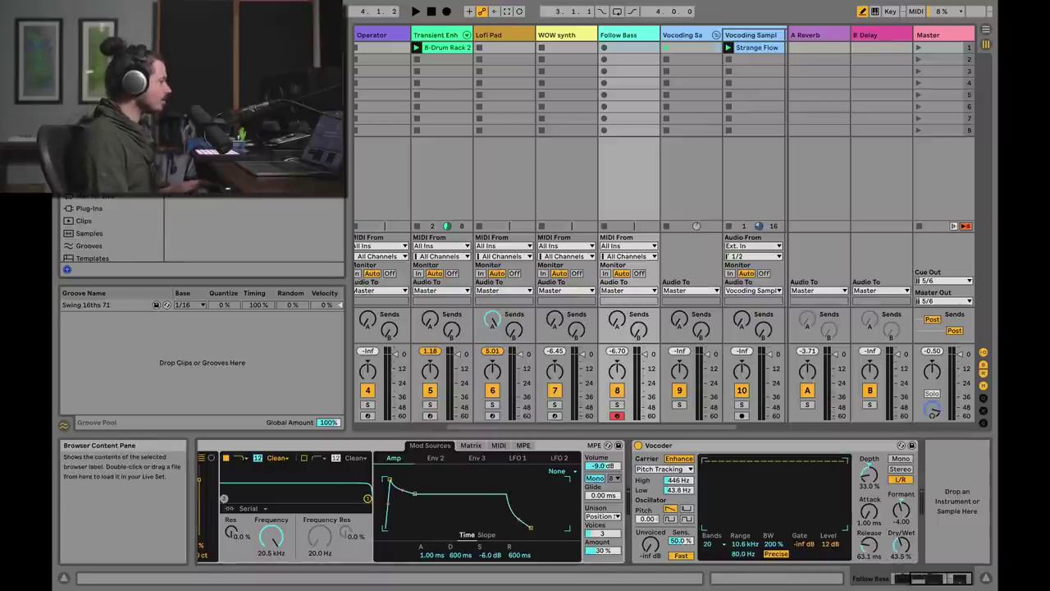
{"action": "left_click", "coordinate": [170, 84]}
{"action": "double_click", "coordinate": [197, 96]}
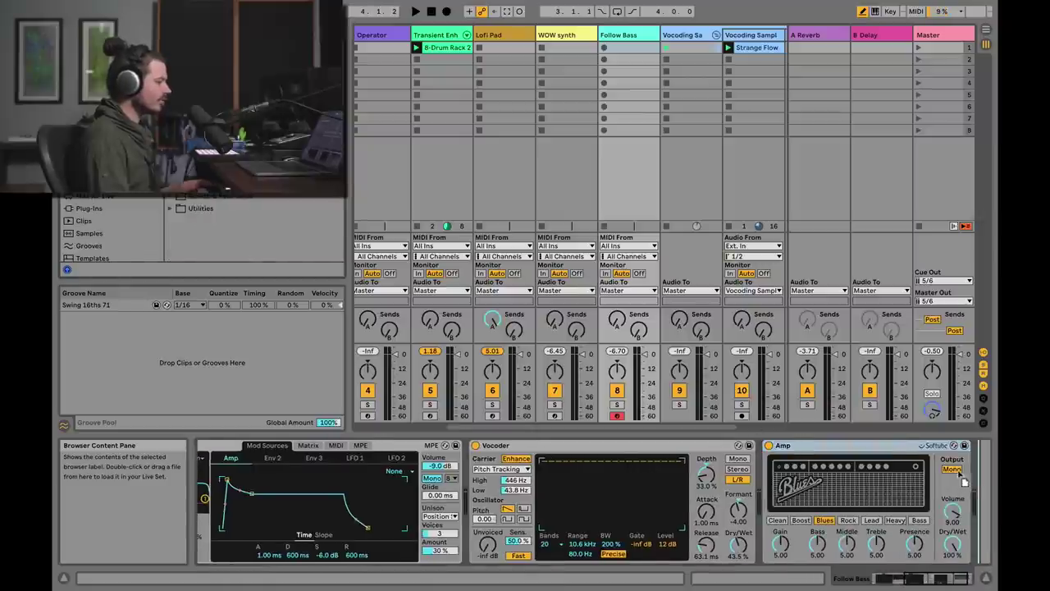
{"action": "left_click_drag", "start_coordinate": [961, 481], "coordinate": [971, 482]}
{"action": "left_click_drag", "start_coordinate": [879, 515], "coordinate": [814, 496]}
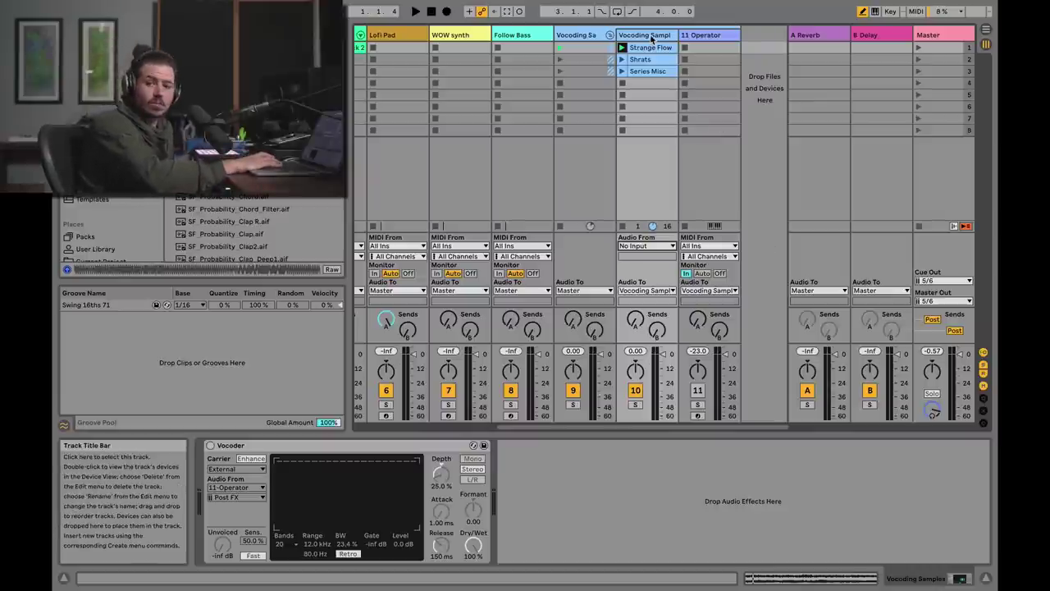
Step: Play the Strange Flow clip without vocoding, turn on the Vocoding Samples track's Vocoder and open its carrier choices
{"action": "key", "text": "space"}
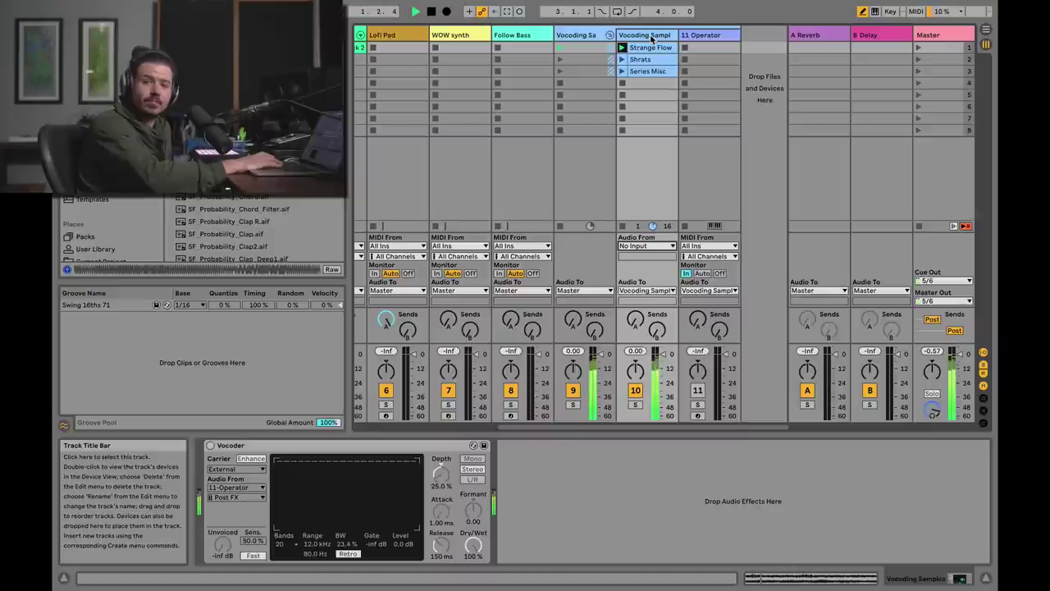
{"action": "key", "text": "space"}
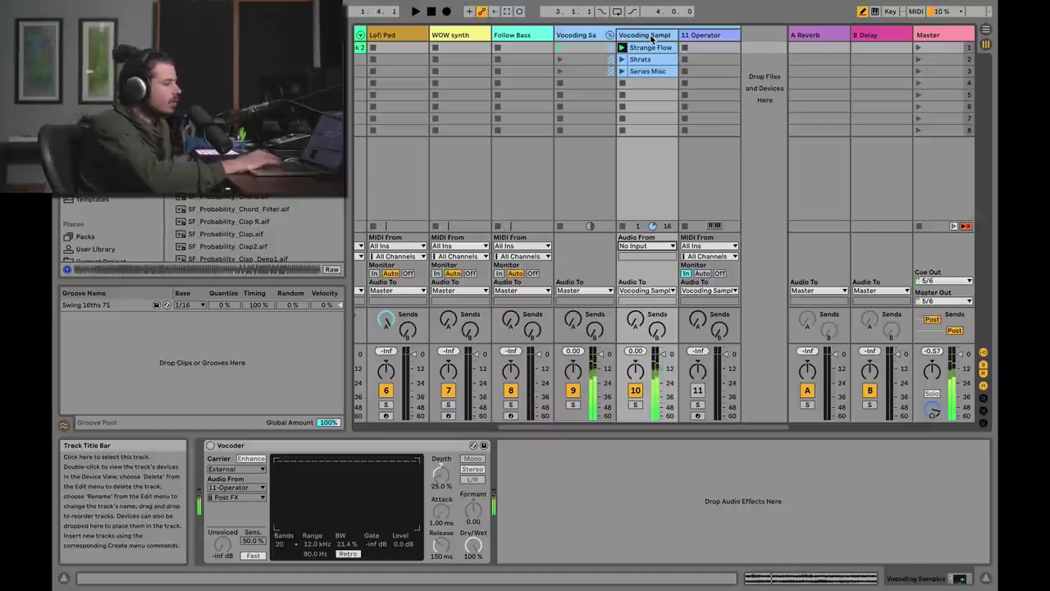
{"action": "left_click", "coordinate": [210, 444]}
{"action": "left_click", "coordinate": [237, 469]}
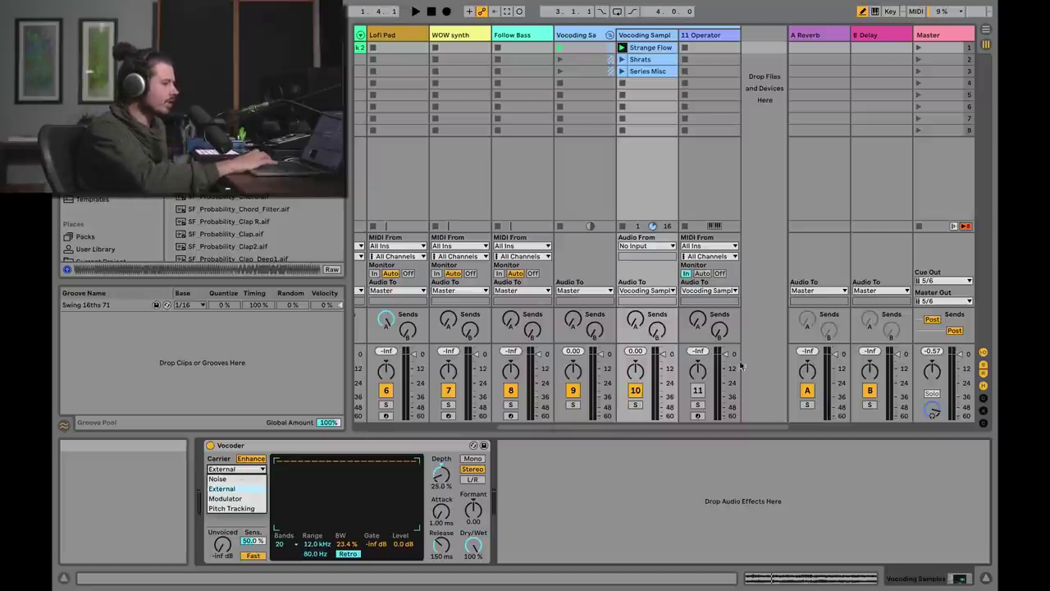
Step: Audition the 11 Operator track unmuted, mute it again and play the vocoded Strange Flow clip
{"action": "left_click", "coordinate": [700, 392]}
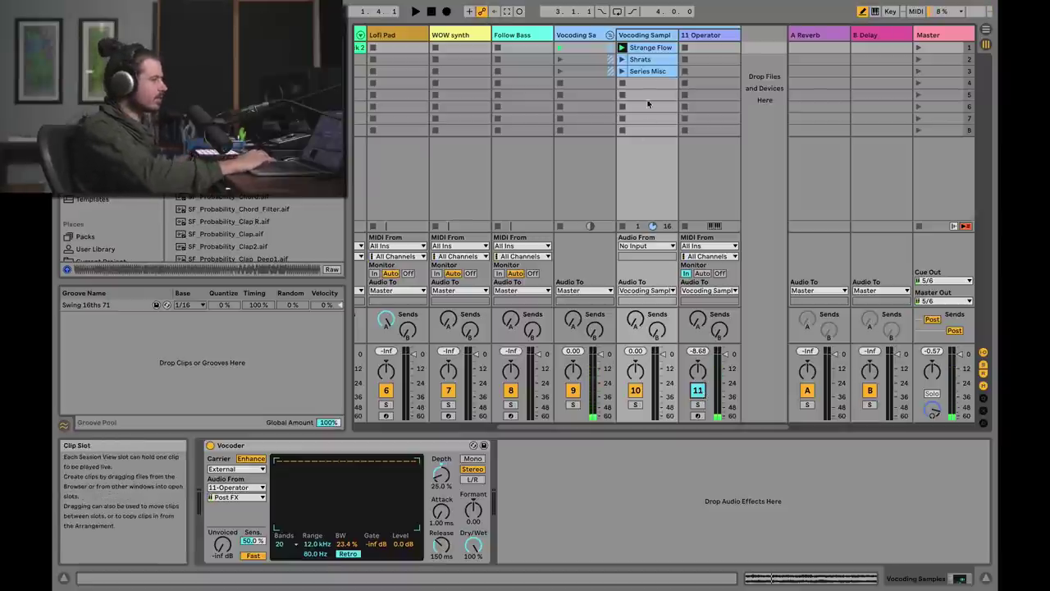
{"action": "left_click", "coordinate": [698, 392]}
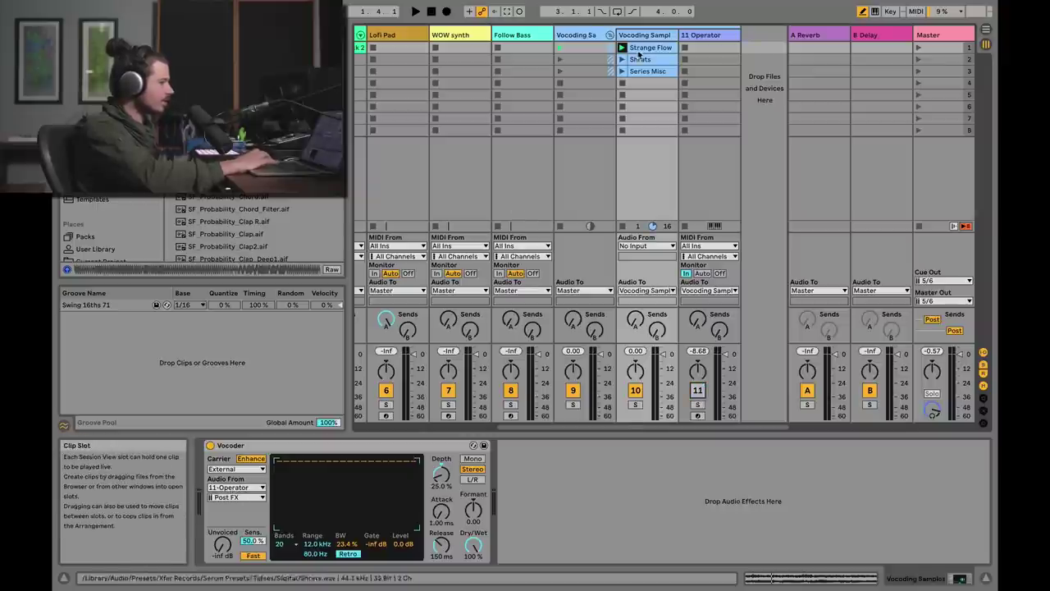
{"action": "key", "text": "space"}
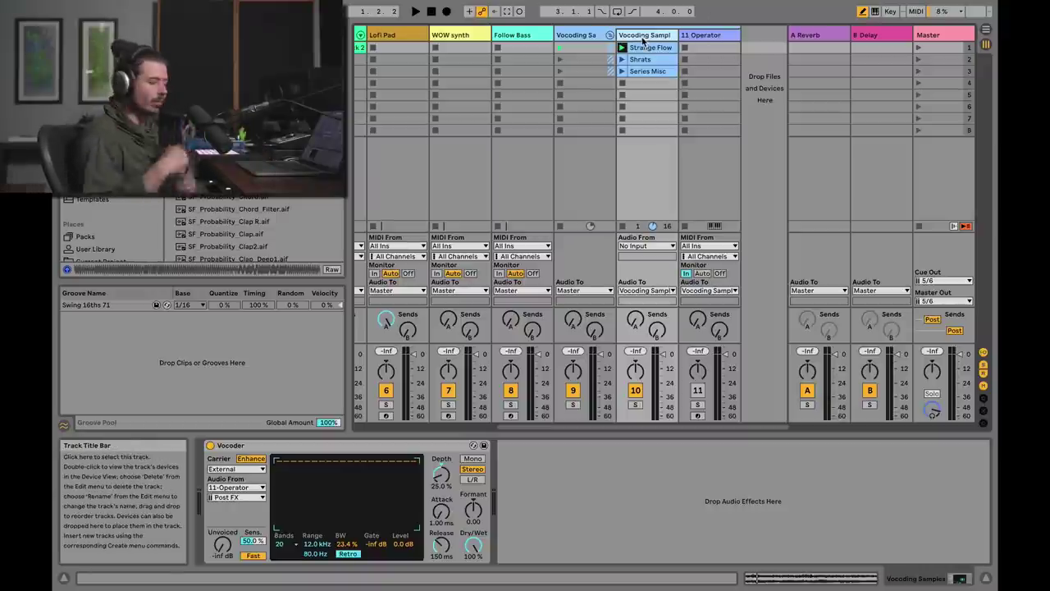
{"action": "key", "text": "space"}
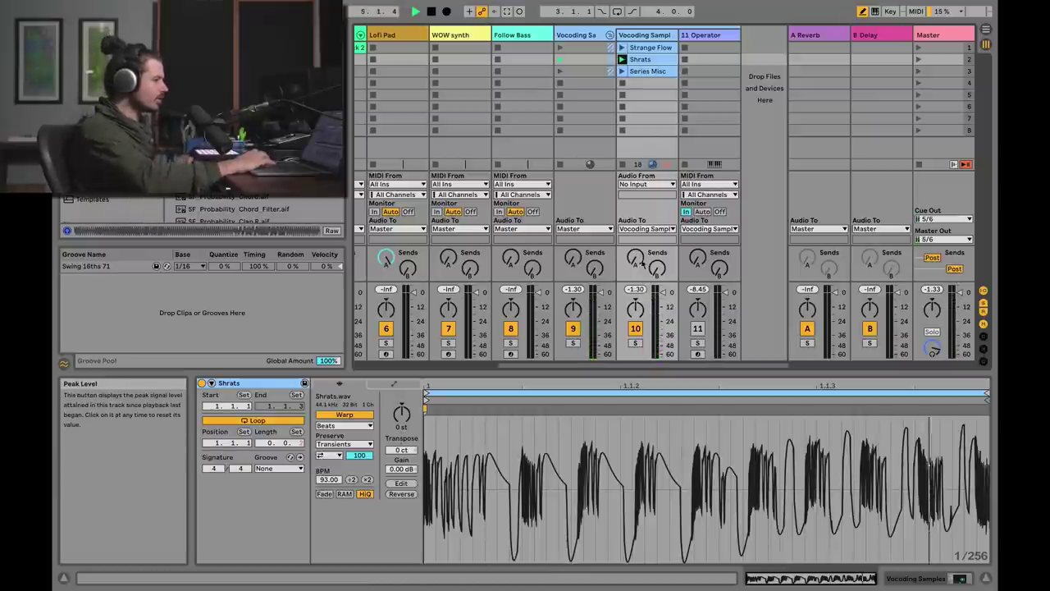
Step: Launch the Series Misc clip and sweep the Formant of the Vocoding Samples track's Vocoder with Depth at 49.0 %
{"action": "double_click", "coordinate": [628, 35]}
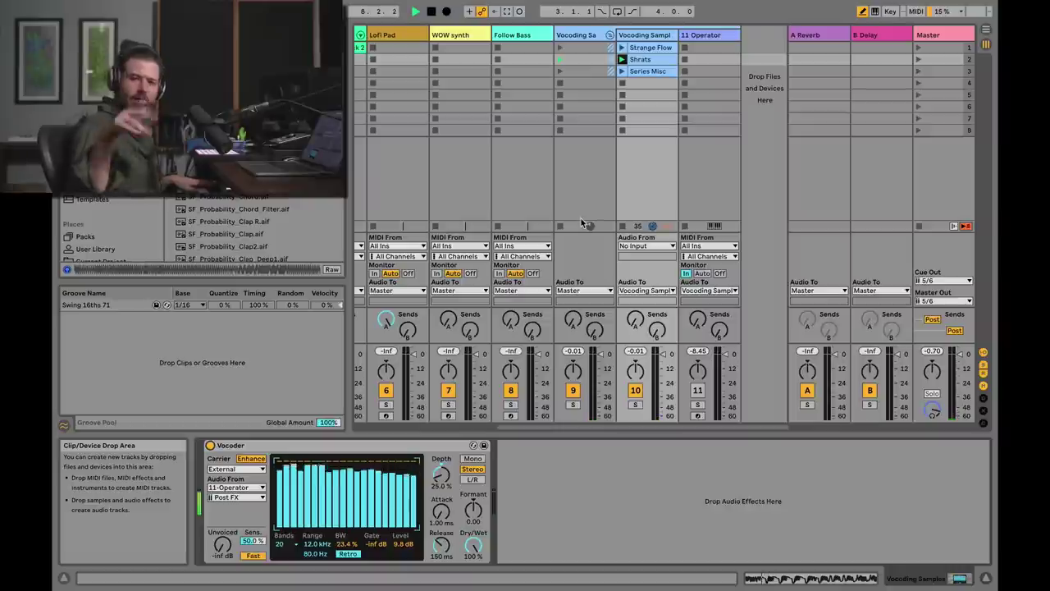
{"action": "left_click", "coordinate": [621, 71]}
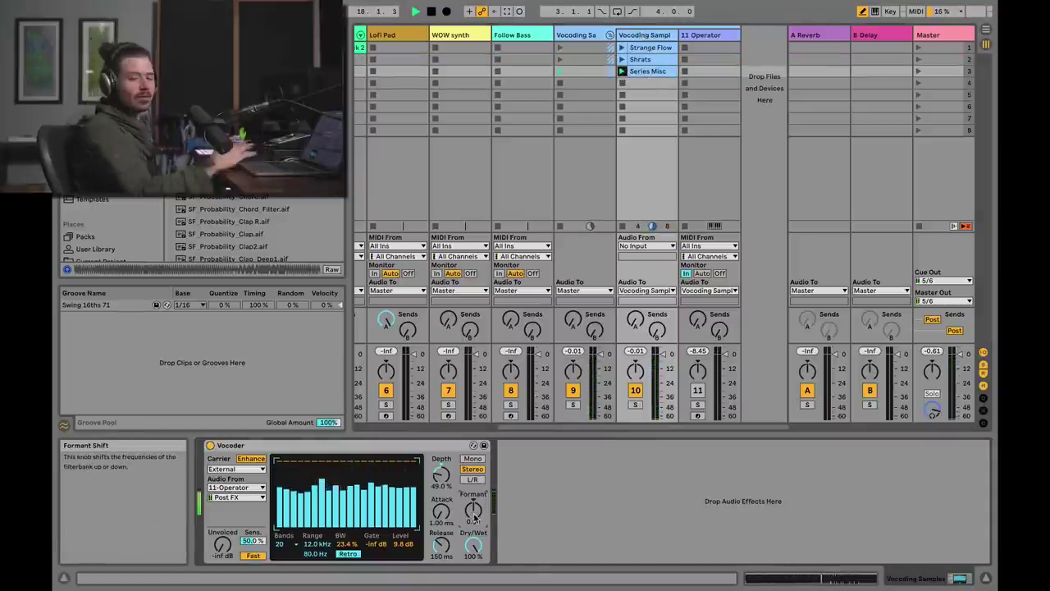
{"action": "left_click_drag", "start_coordinate": [474, 509], "coordinate": [473, 520]}
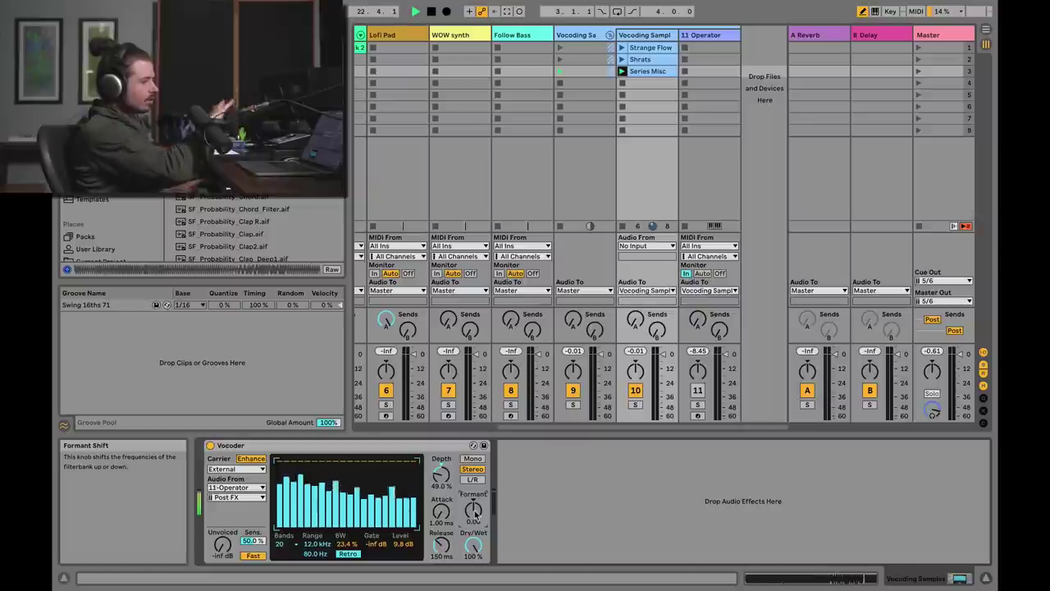
Step: Check the 11 Operator carrier track and set the Vocoding Samples Vocoder's Formant to -1.00
{"action": "left_click", "coordinate": [707, 35]}
{"action": "left_click", "coordinate": [657, 35]}
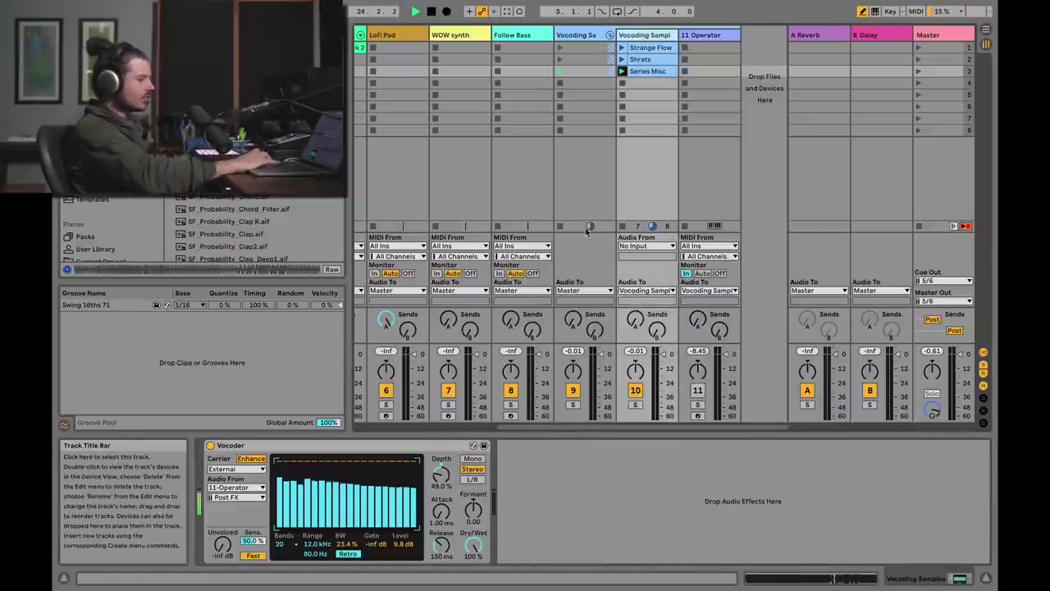
{"action": "mouse_move", "coordinate": [473, 510]}
{"action": "left_mouse_down"}
{"action": "mouse_move", "coordinate": [474, 541]}
{"action": "mouse_move", "coordinate": [474, 474]}
{"action": "mouse_move", "coordinate": [473, 526]}
{"action": "mouse_move", "coordinate": [473, 492]}
{"action": "mouse_move", "coordinate": [473, 515]}
{"action": "left_mouse_up"}
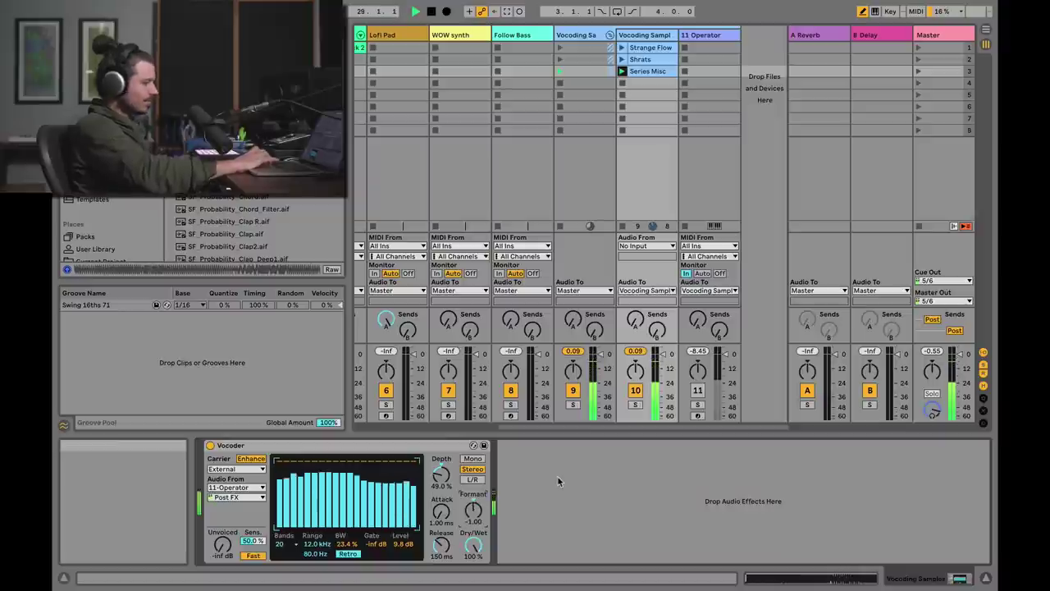